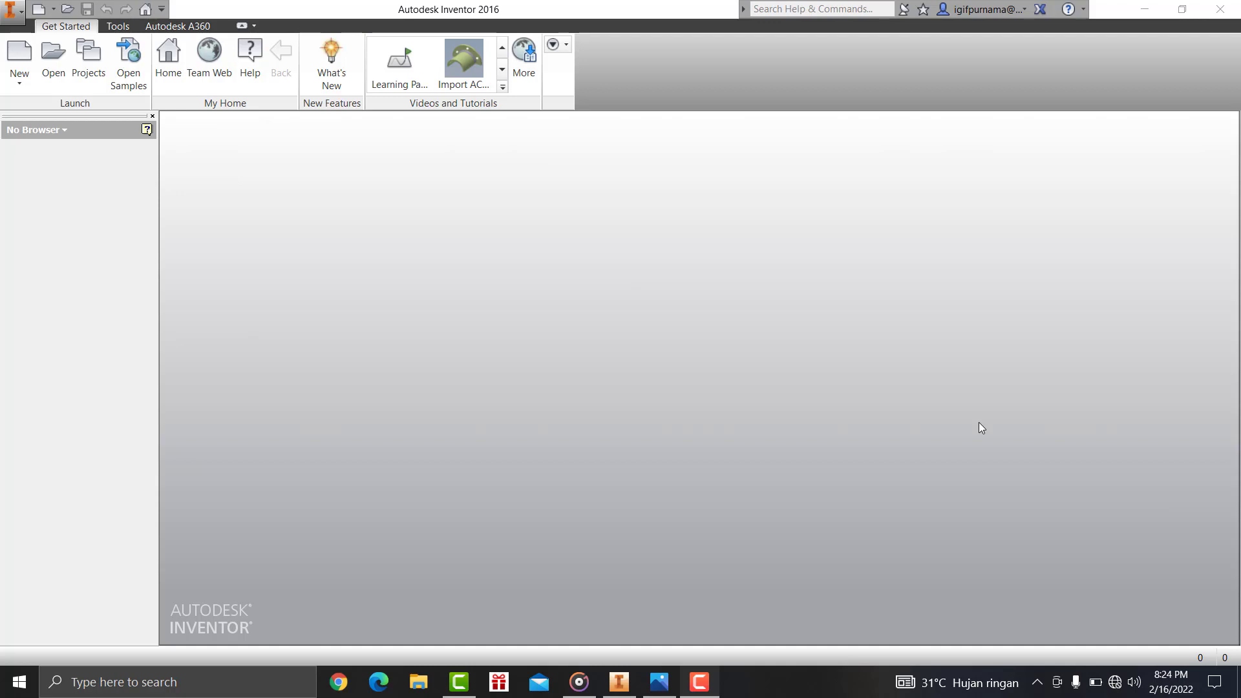
After glancing at the reference drawing, create a new part from the mm.ipt template
{"action": "left_click_drag", "start_coordinate": [659, 682], "coordinate": [700, 687]}
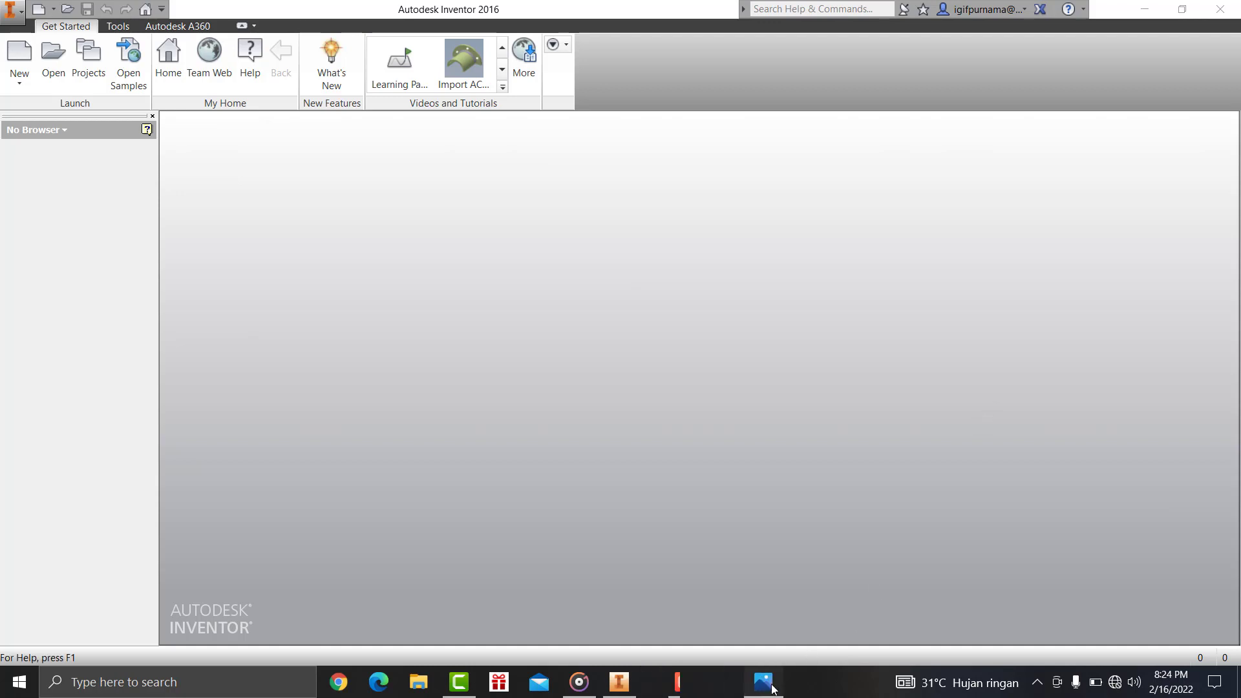
{"action": "left_click", "coordinate": [700, 685]}
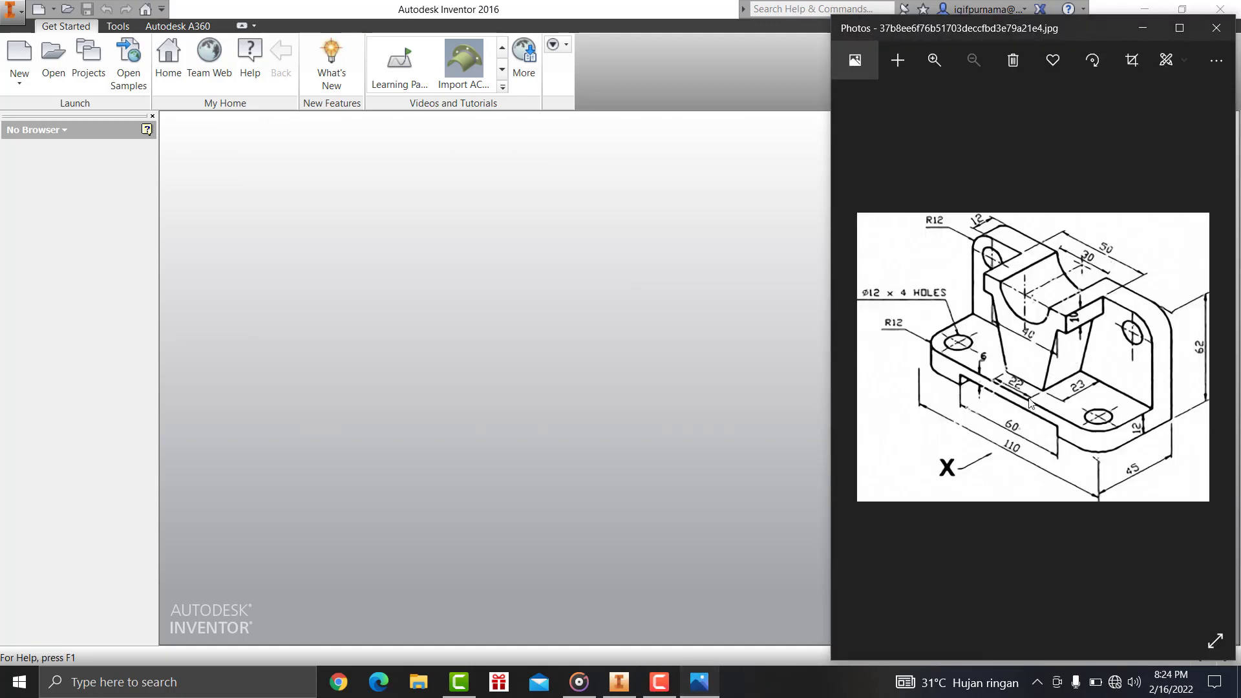
{"action": "left_click", "coordinate": [467, 239]}
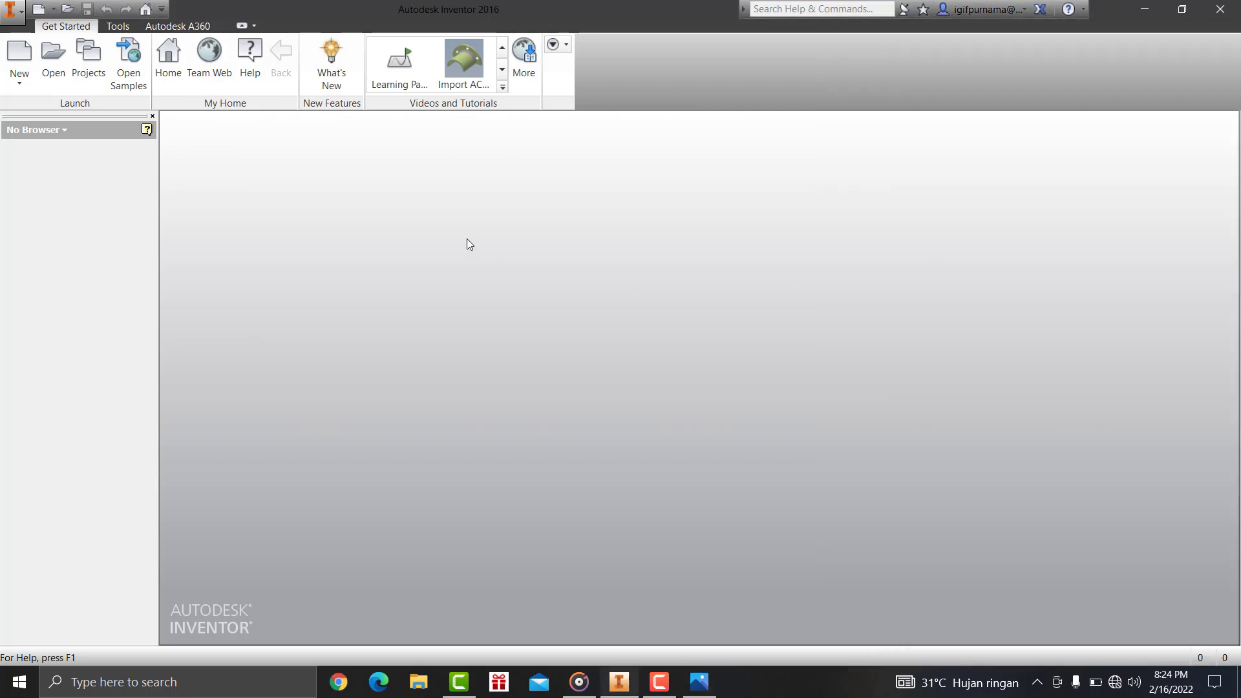
{"action": "left_click", "coordinate": [15, 84]}
{"action": "left_click", "coordinate": [26, 115]}
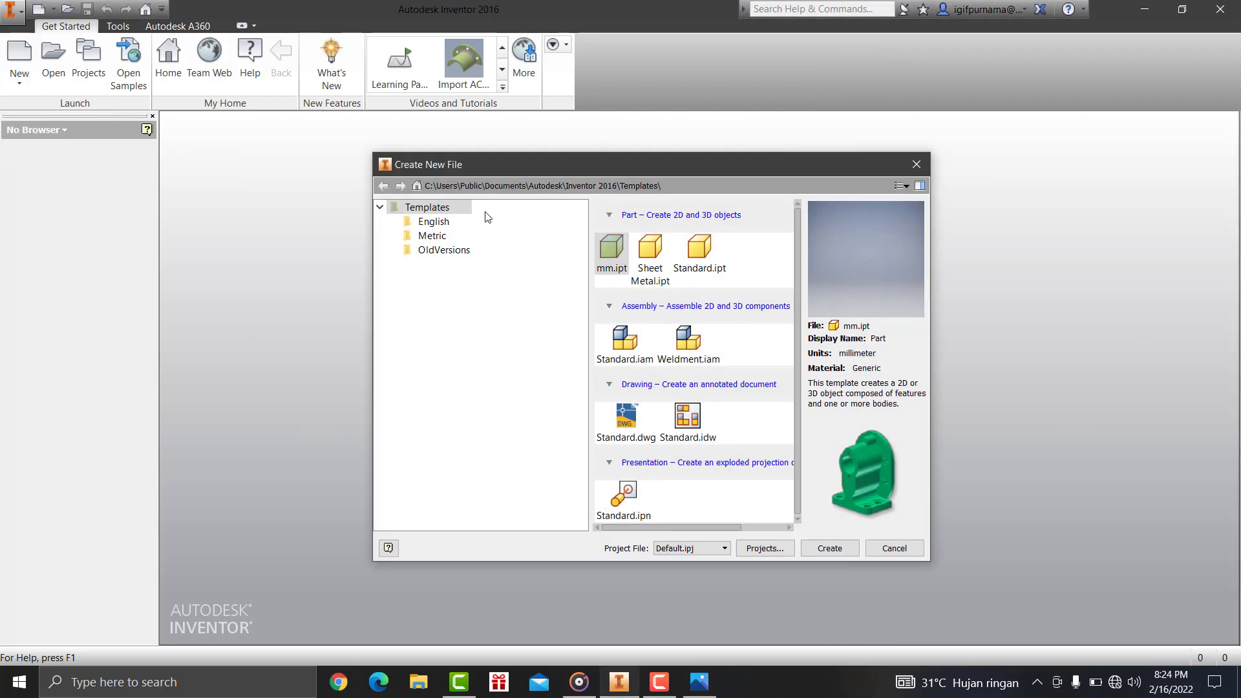
{"action": "left_click", "coordinate": [620, 260]}
{"action": "left_click", "coordinate": [831, 548]}
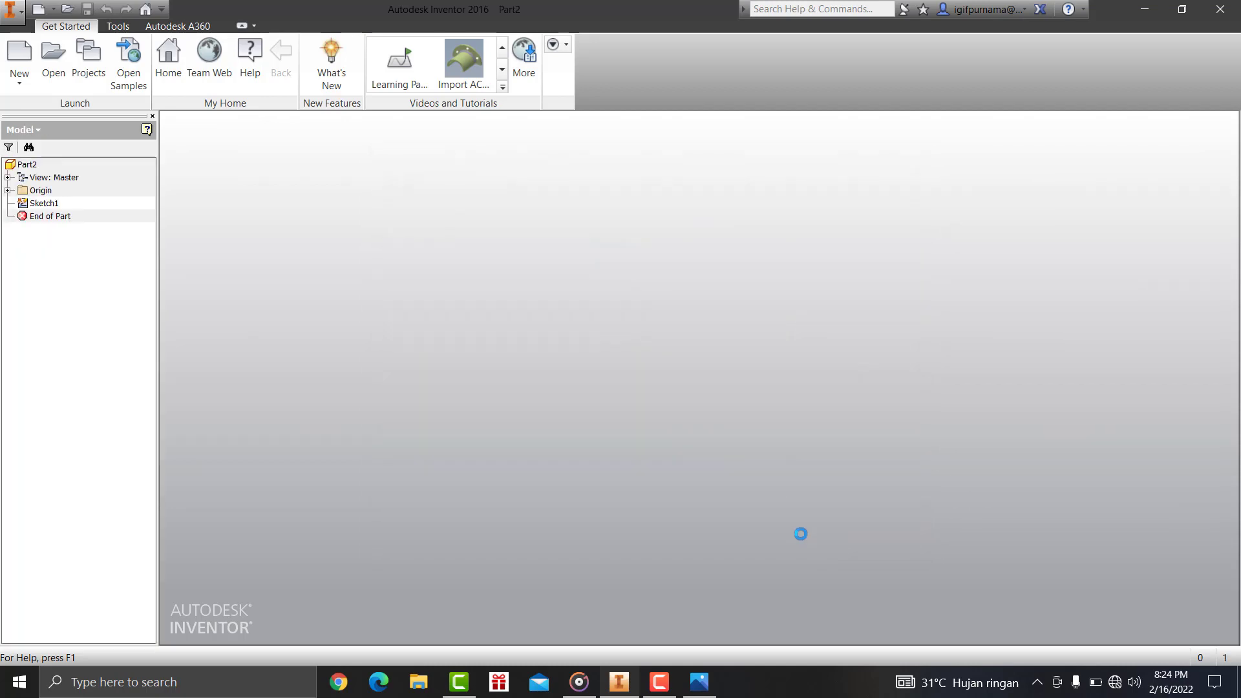
Exit the default sketch and start a new 2D sketch on an origin plane
{"action": "left_click", "coordinate": [57, 80]}
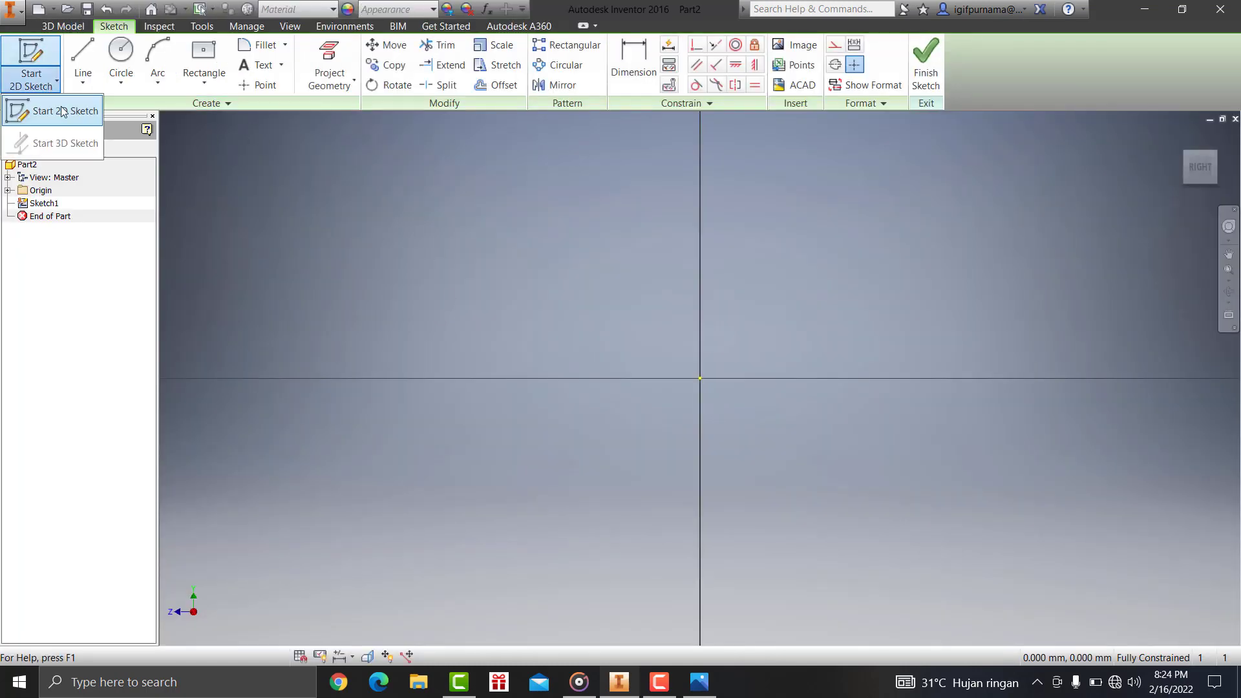
{"action": "left_click", "coordinate": [26, 106]}
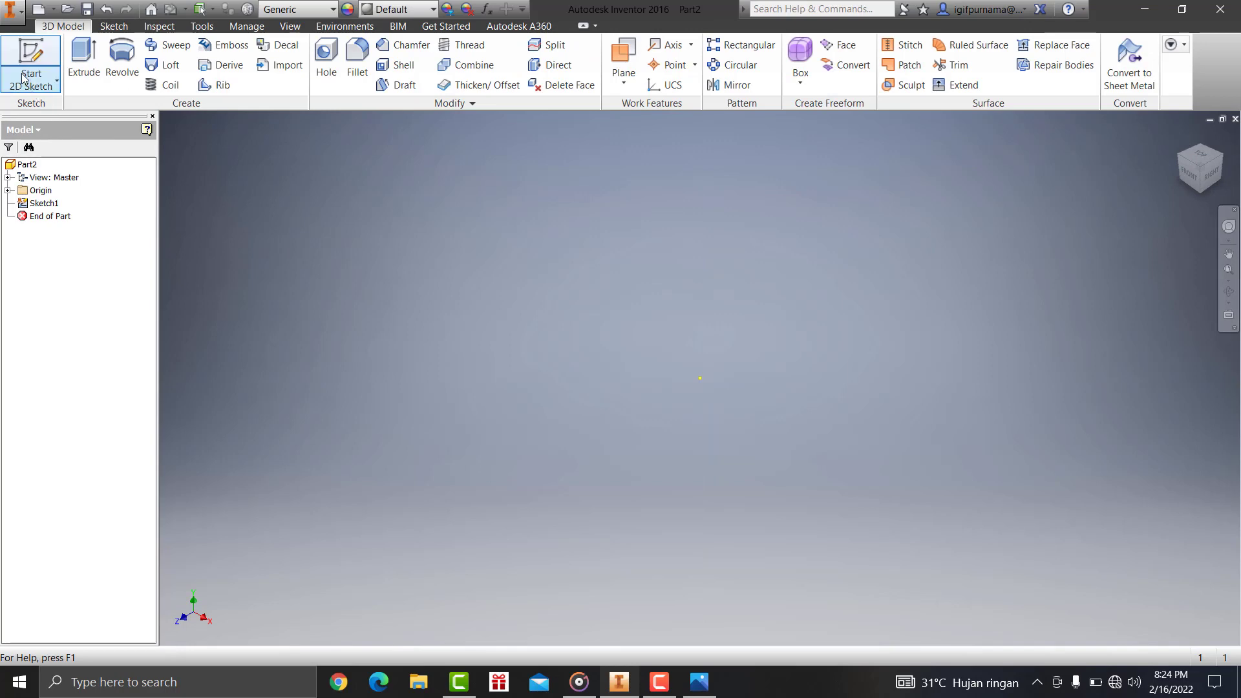
{"action": "left_click", "coordinate": [57, 80]}
{"action": "left_click", "coordinate": [32, 115]}
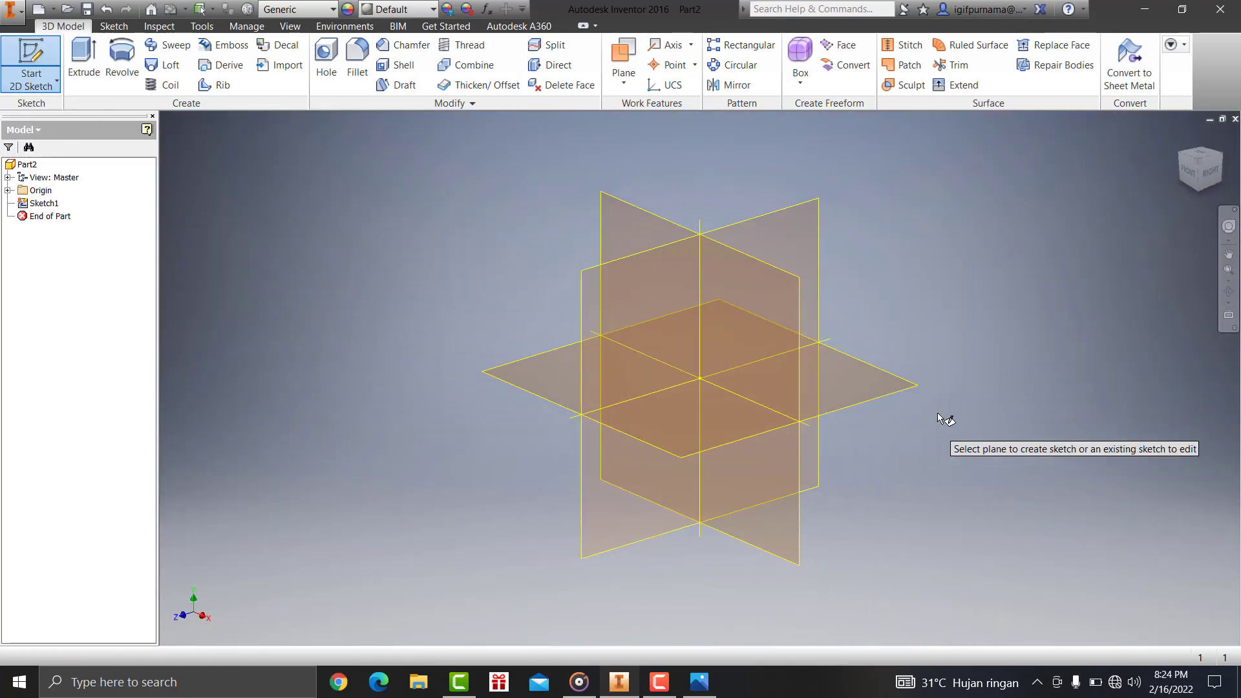
{"action": "left_click", "coordinate": [884, 384]}
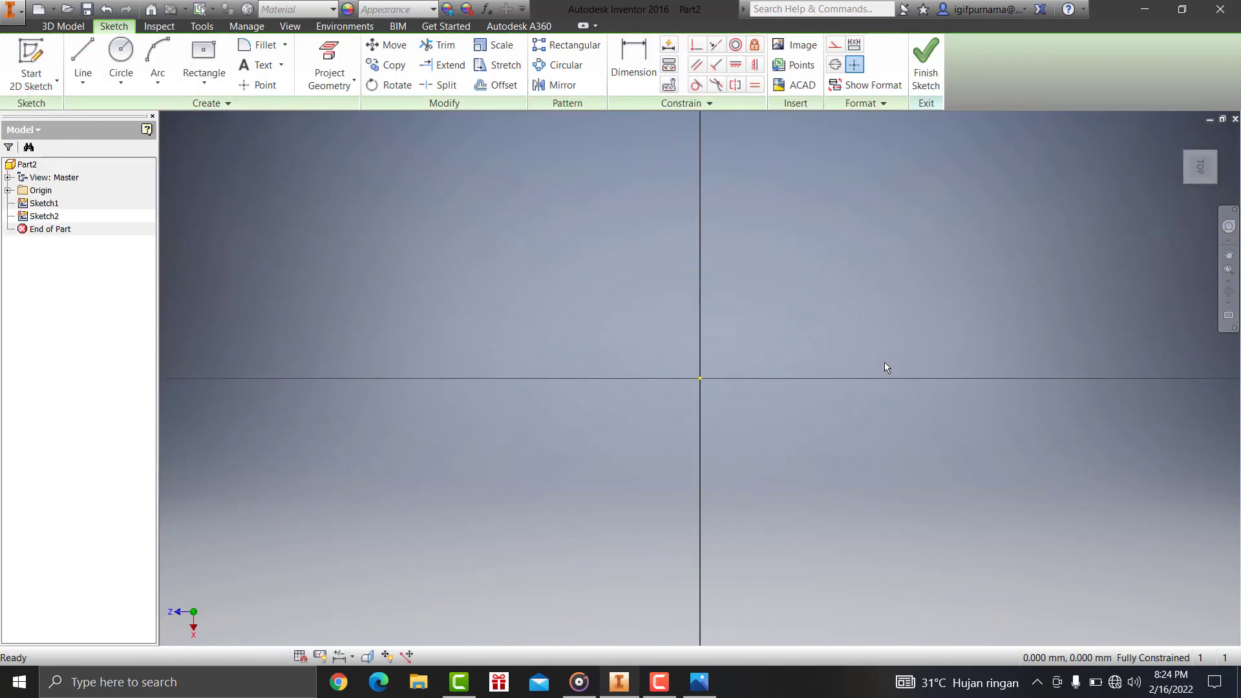
Review the reference drawing, then show the rectangle types on the Sketch tab
{"action": "left_click", "coordinate": [700, 682]}
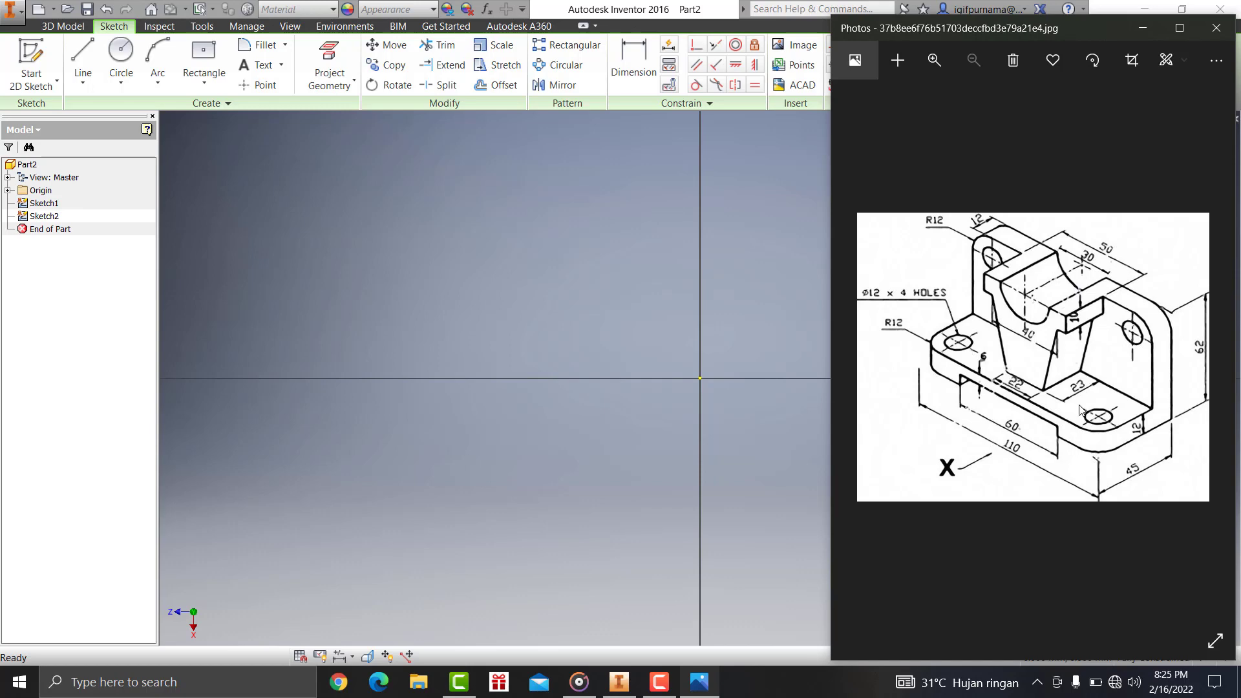
{"action": "left_click", "coordinate": [498, 194]}
{"action": "left_click", "coordinate": [196, 85]}
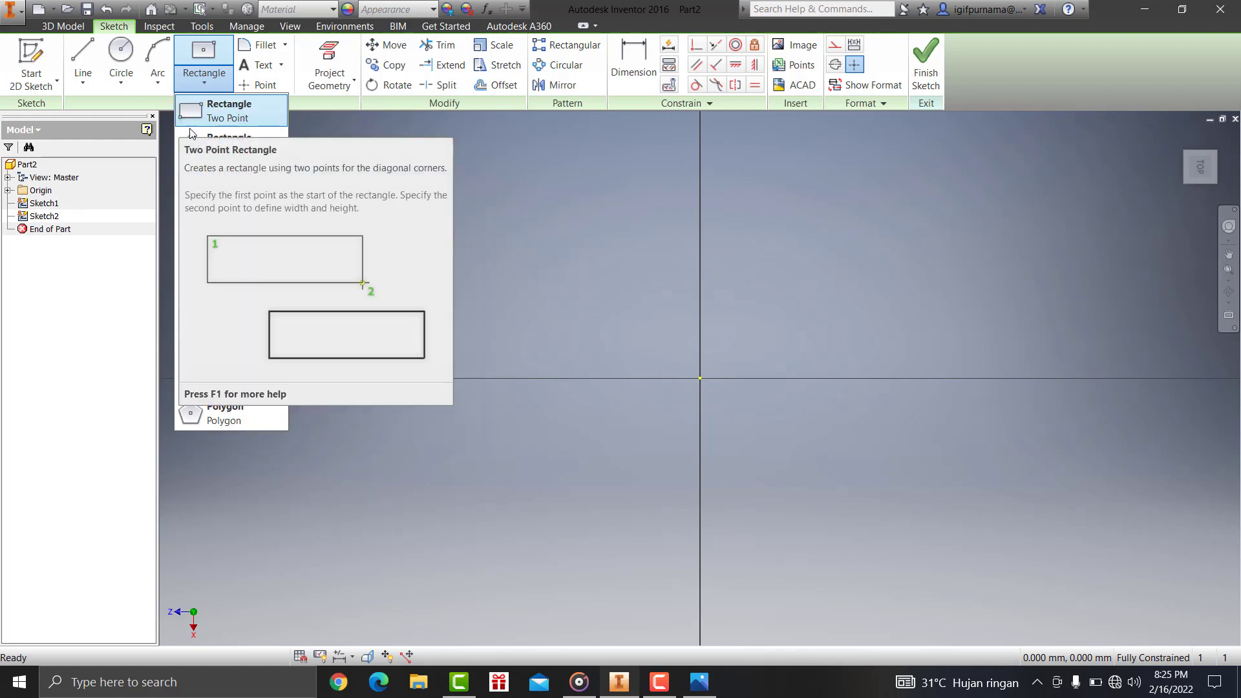
Sketch a center-point rectangle centred on the origin
{"action": "left_click", "coordinate": [198, 178]}
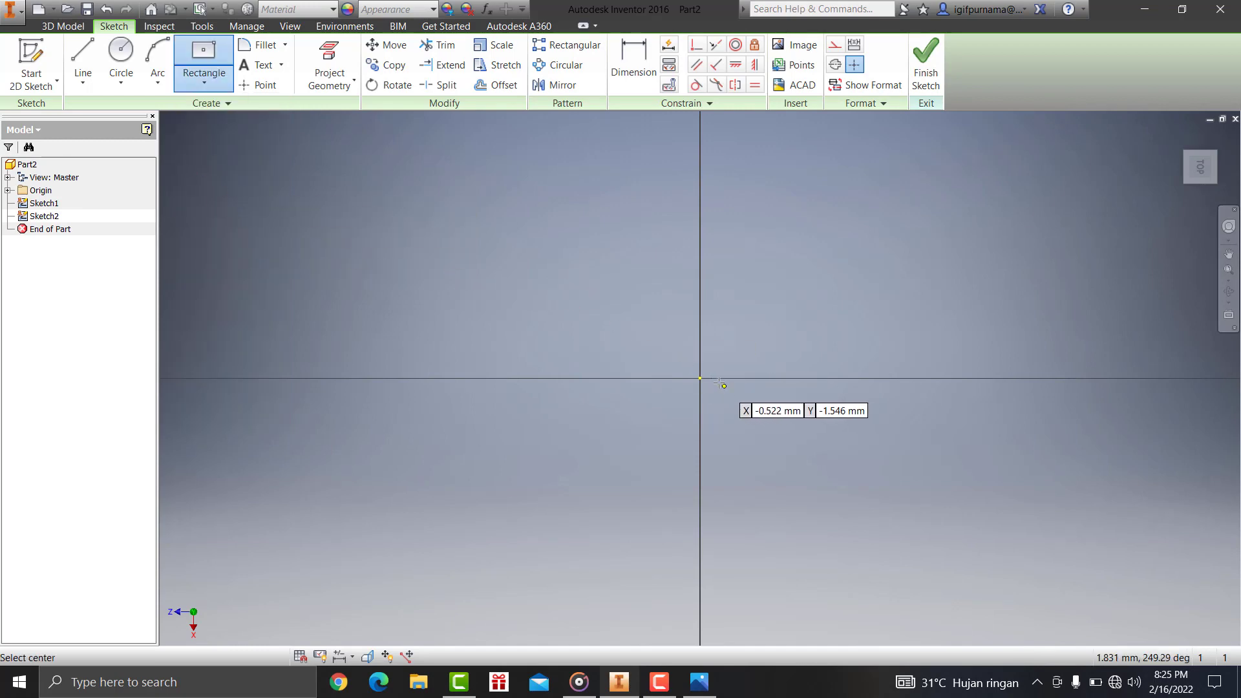
{"action": "left_click", "coordinate": [701, 379]}
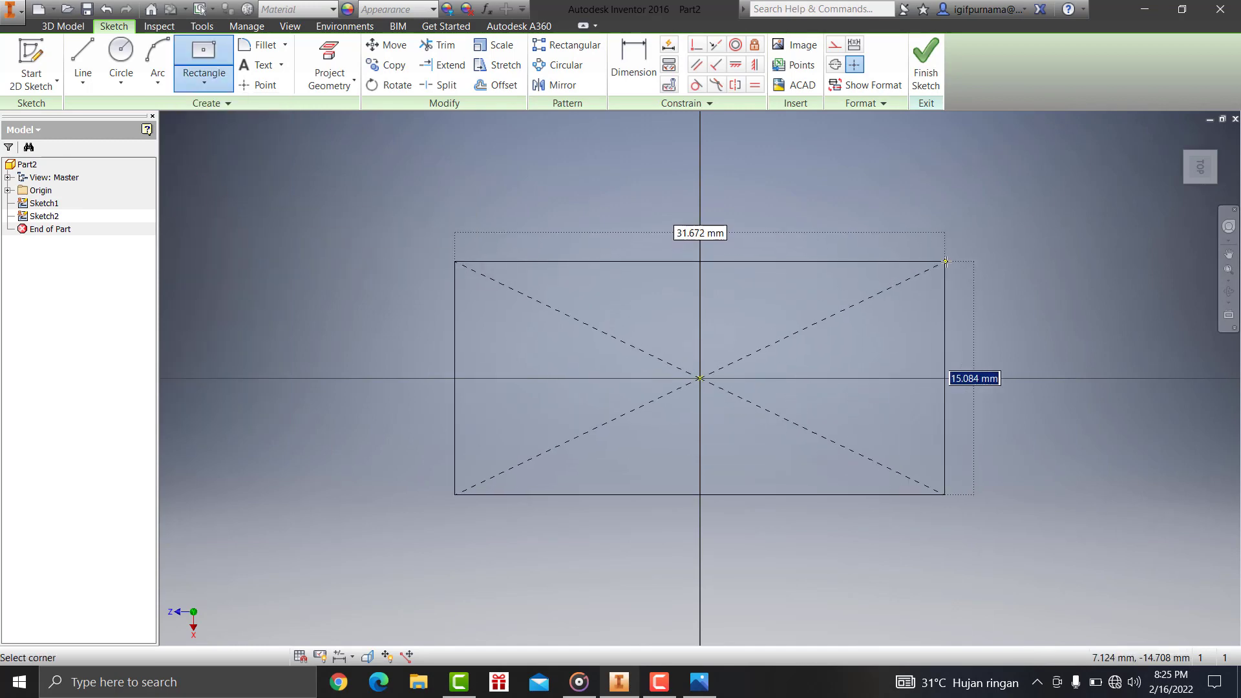
{"action": "left_click", "coordinate": [946, 262]}
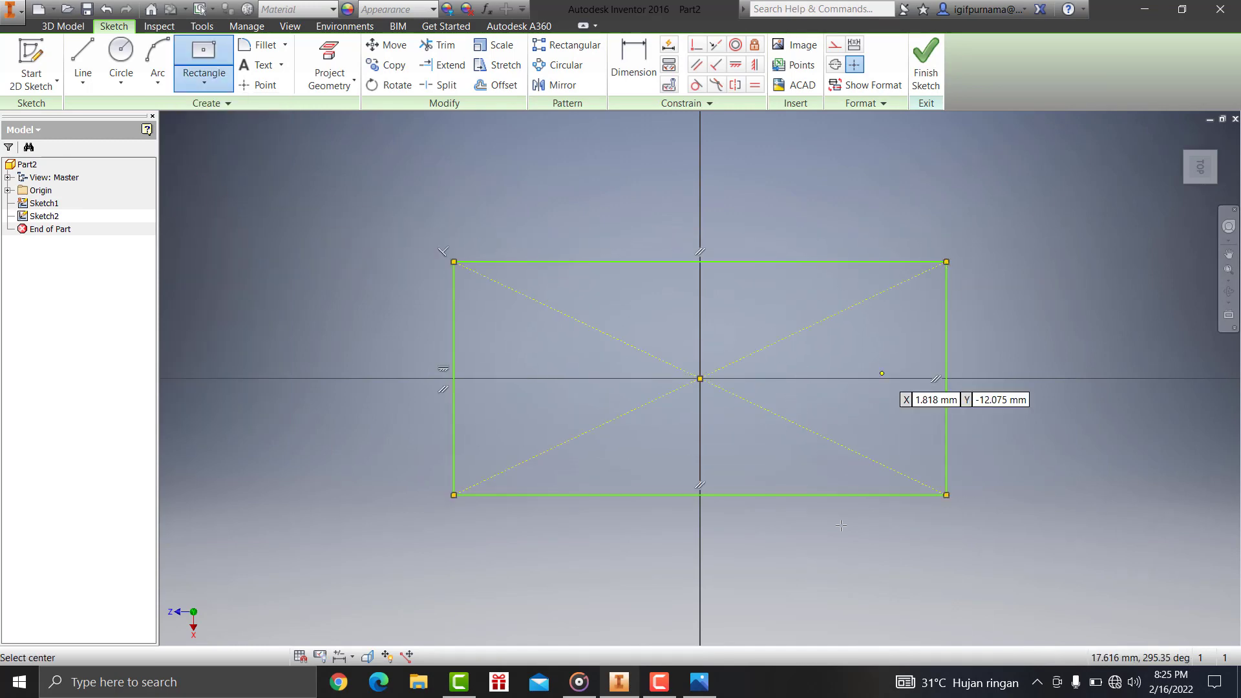
{"action": "left_click", "coordinate": [704, 684]}
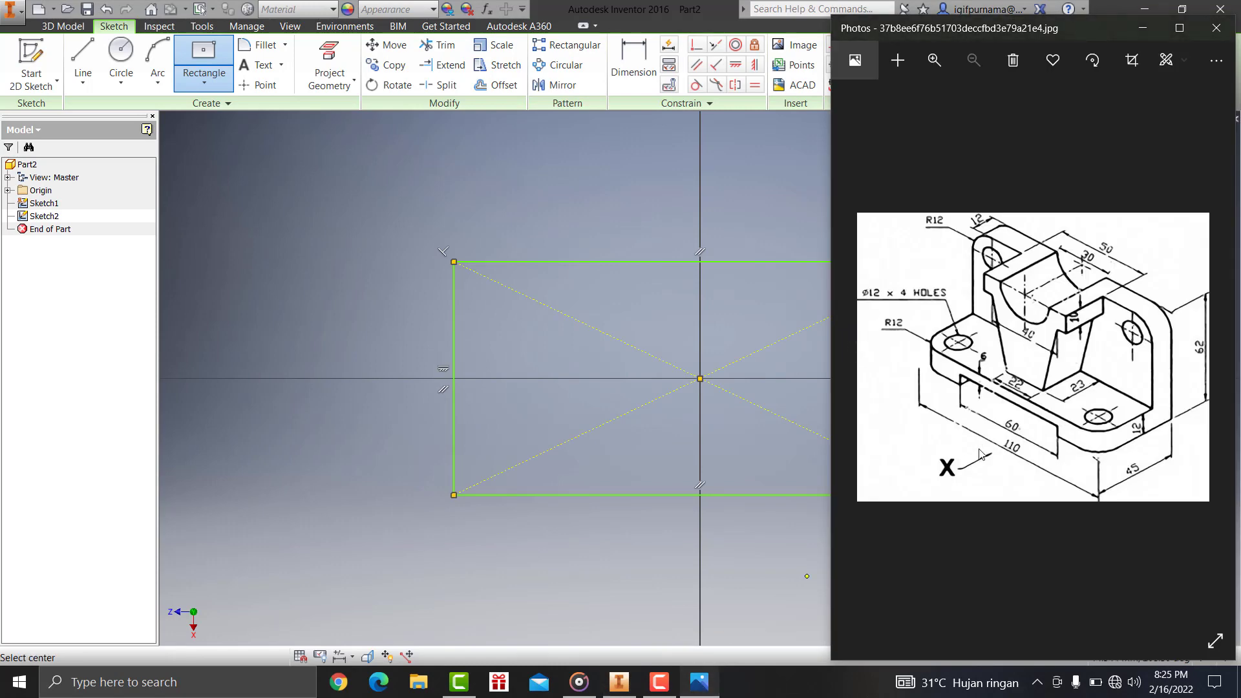
Dimension the rectangle's height to 45 mm
{"action": "left_click", "coordinate": [634, 65]}
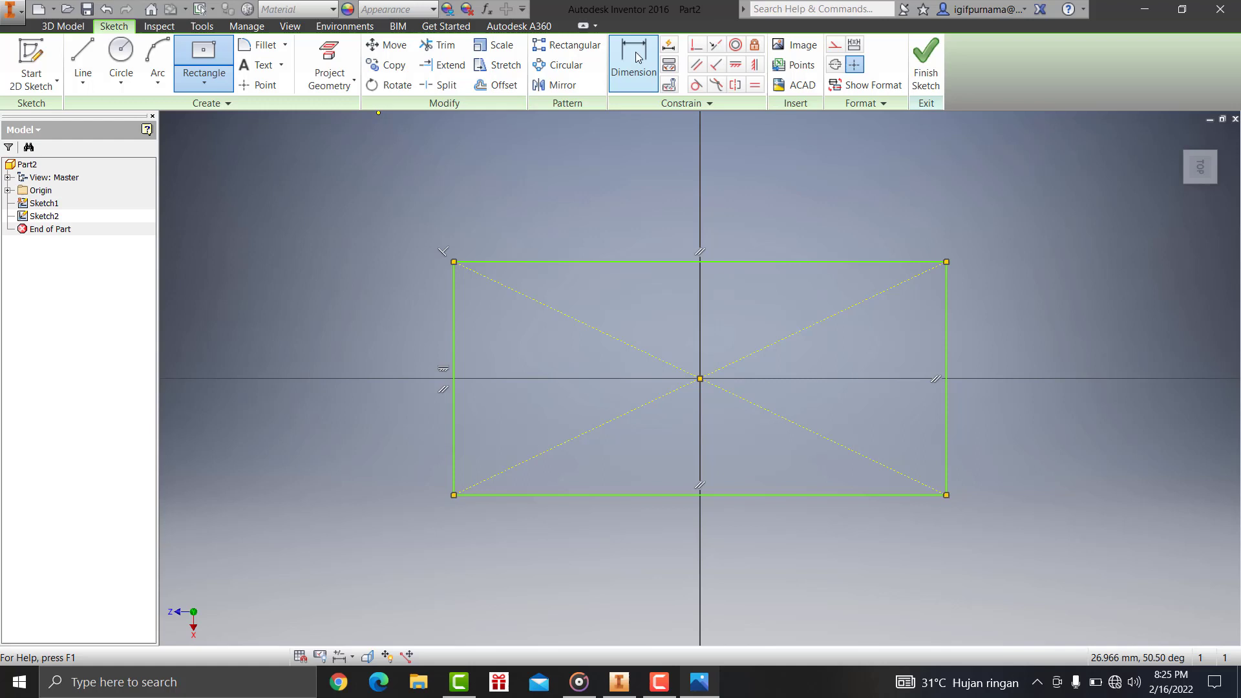
{"action": "left_click", "coordinate": [453, 347]}
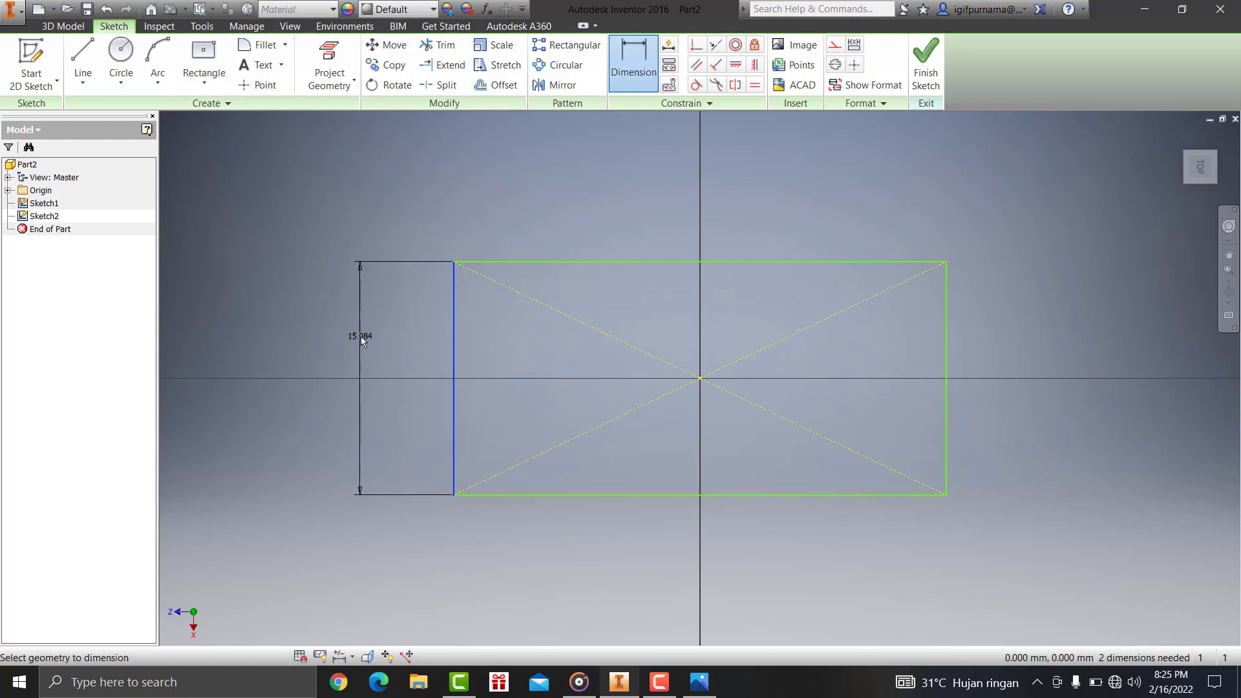
{"action": "type", "text": "45"}
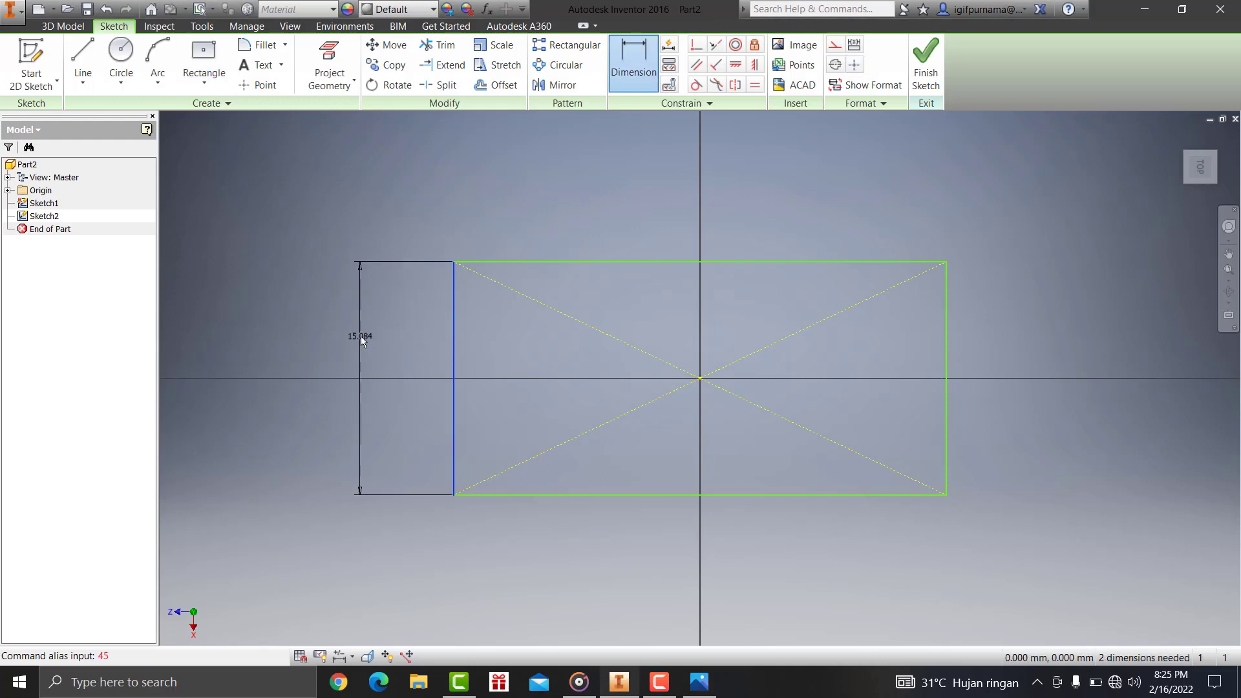
{"action": "left_click", "coordinate": [360, 341]}
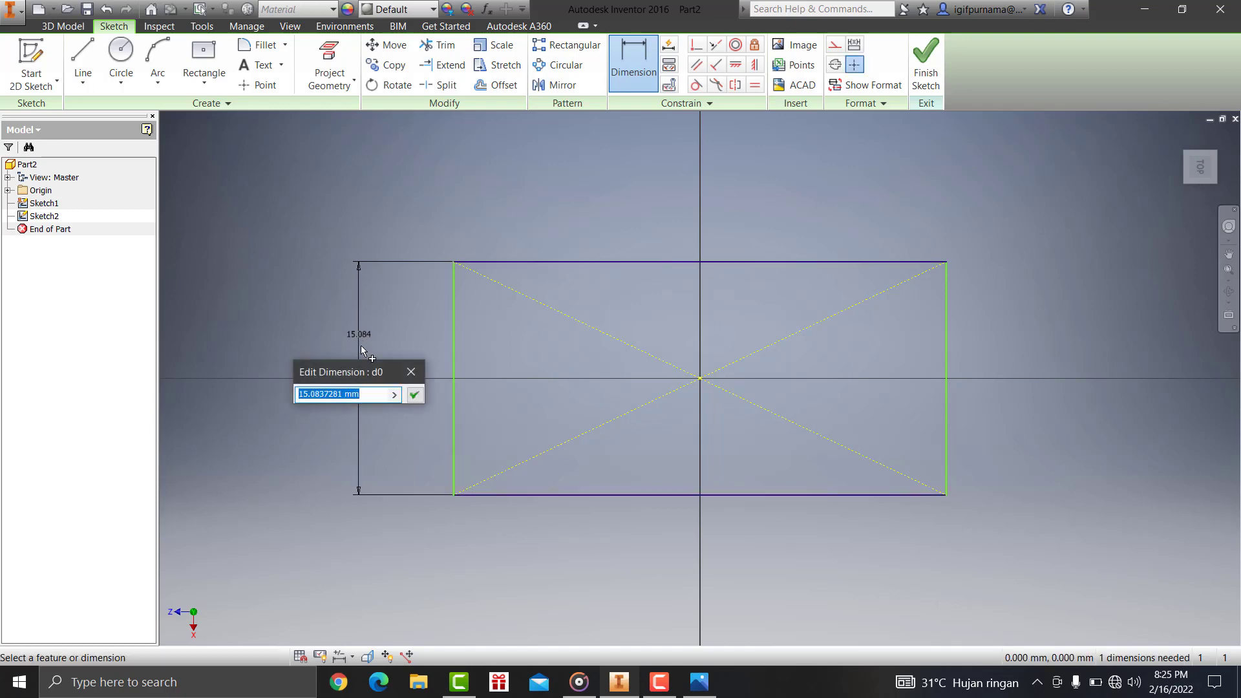
{"action": "type", "text": "45"}
{"action": "key", "text": "Return"}
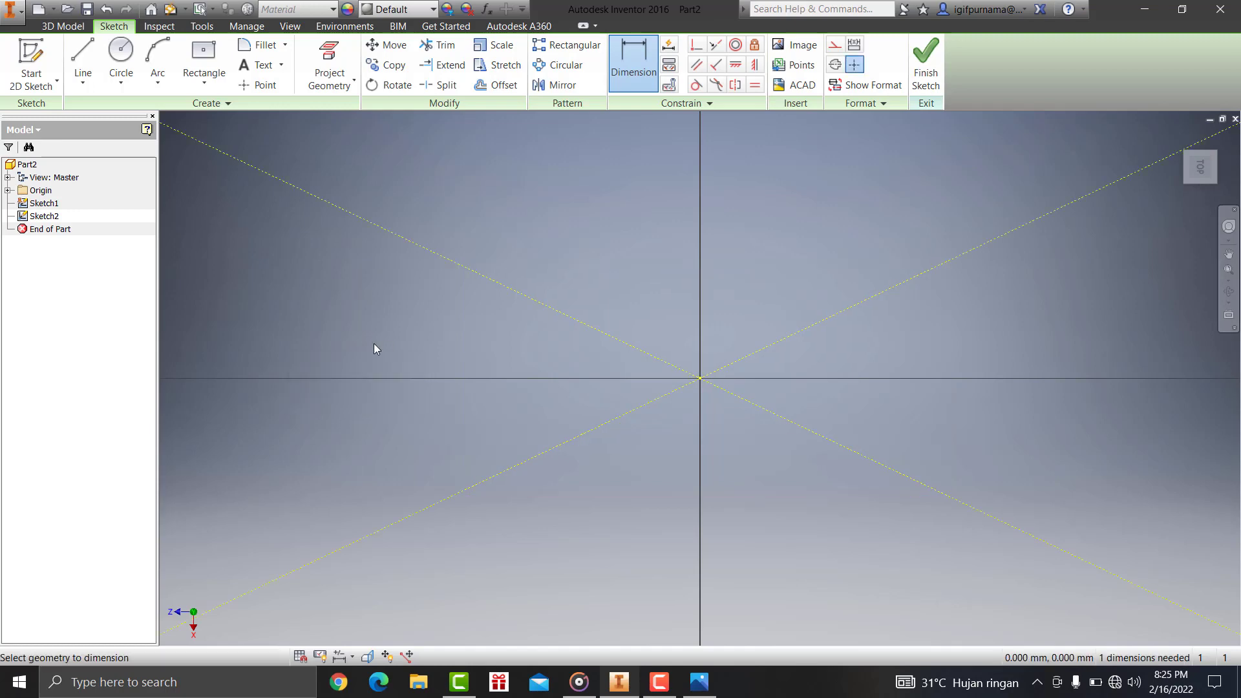
{"action": "scroll", "coordinate": [553, 360], "scroll_direction": "down", "scroll_amount": 2}
{"action": "scroll", "coordinate": [554, 361], "scroll_direction": "down", "scroll_amount": 2}
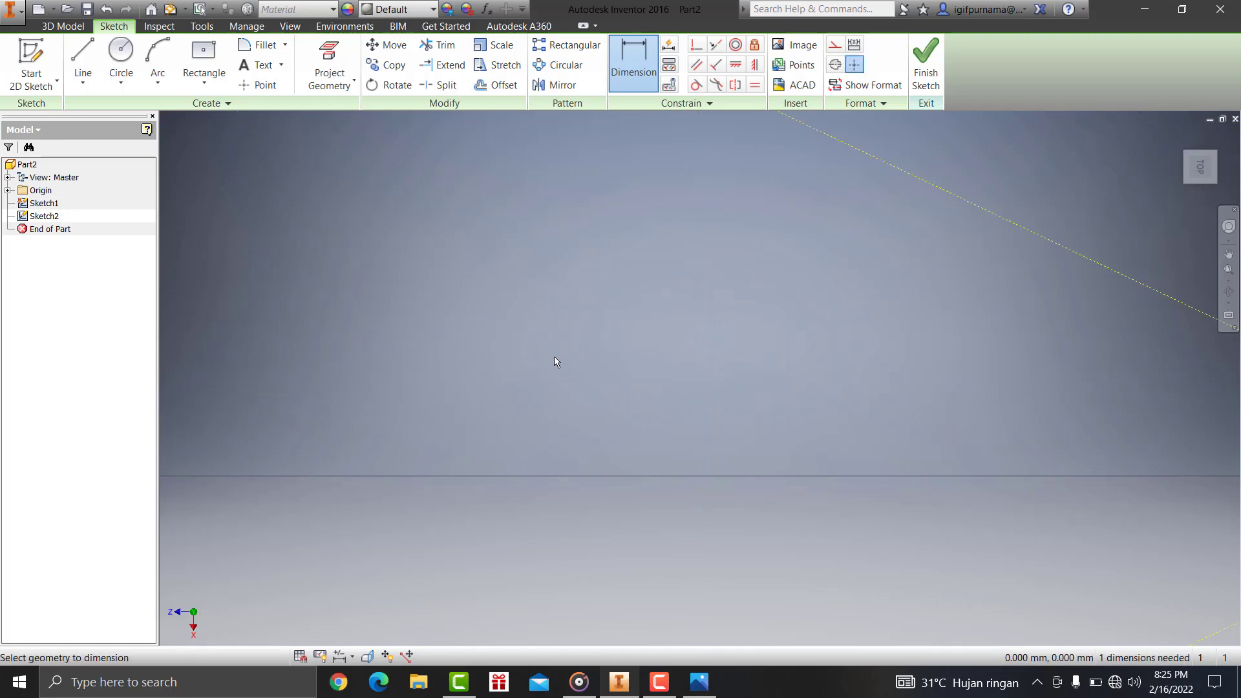
{"action": "scroll", "coordinate": [553, 356], "scroll_direction": "down", "scroll_amount": 1}
{"action": "scroll", "coordinate": [554, 360], "scroll_direction": "down", "scroll_amount": 1}
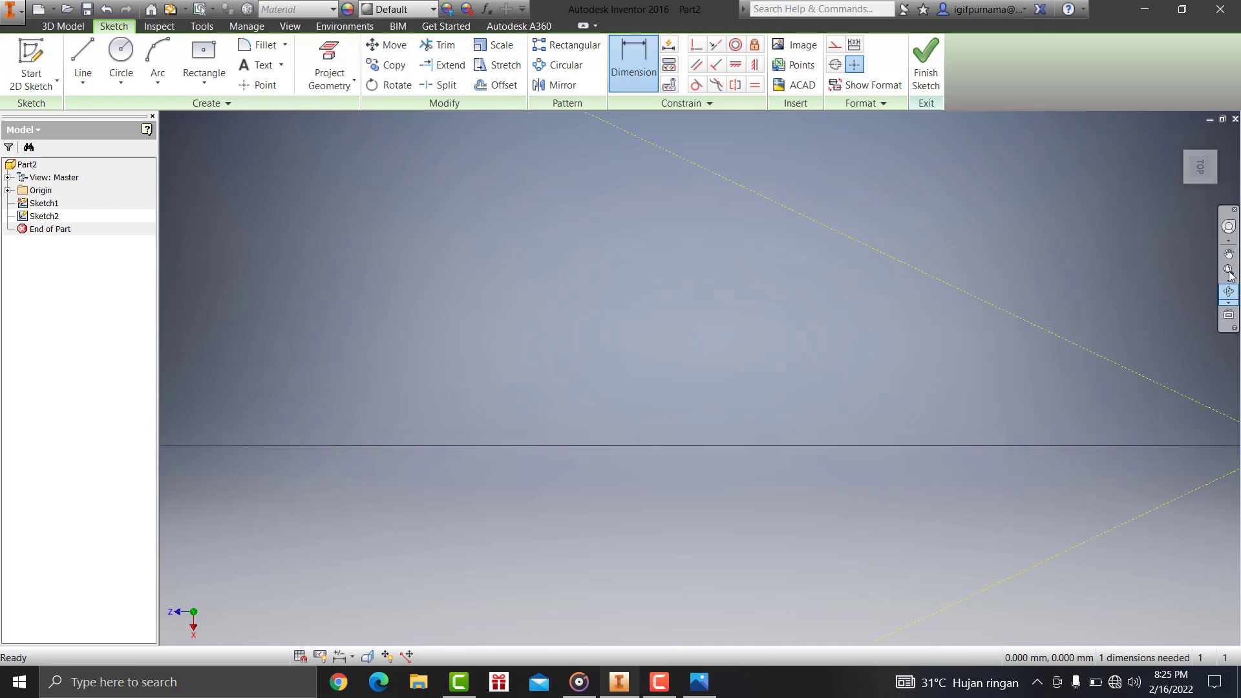
Dimension the rectangle's width to 110 mm and finish the sketch
{"action": "left_click", "coordinate": [1207, 169]}
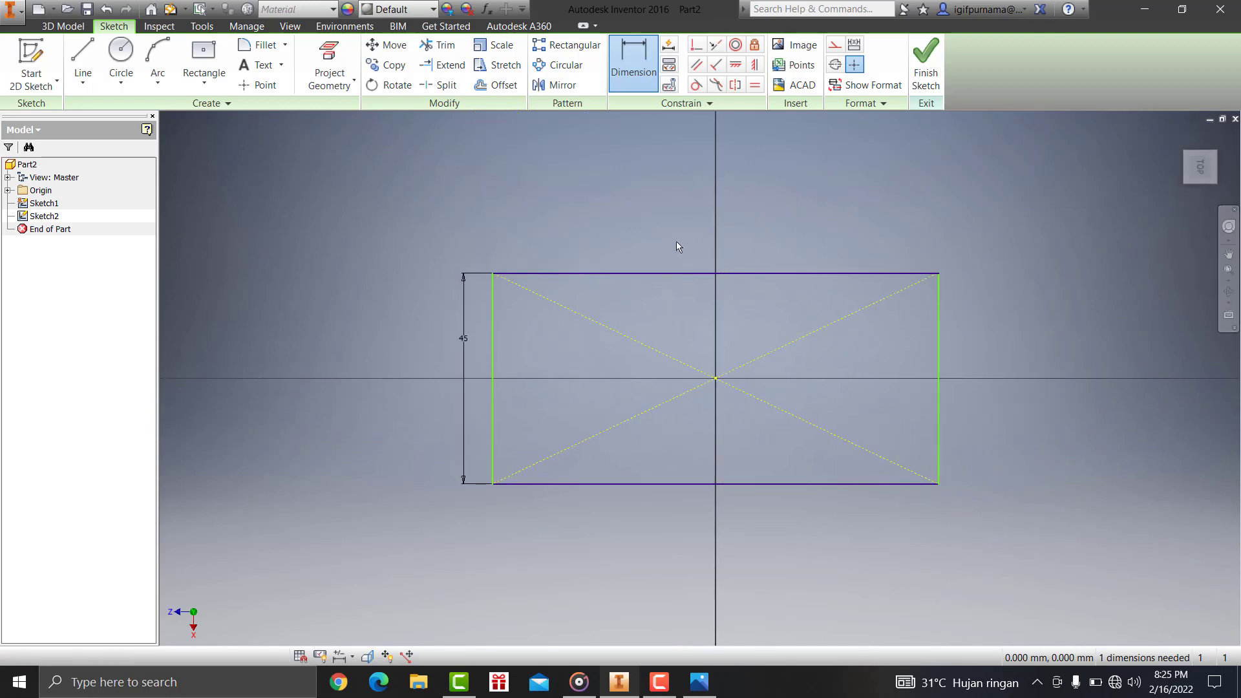
{"action": "left_click", "coordinate": [658, 275]}
{"action": "left_click", "coordinate": [655, 230]}
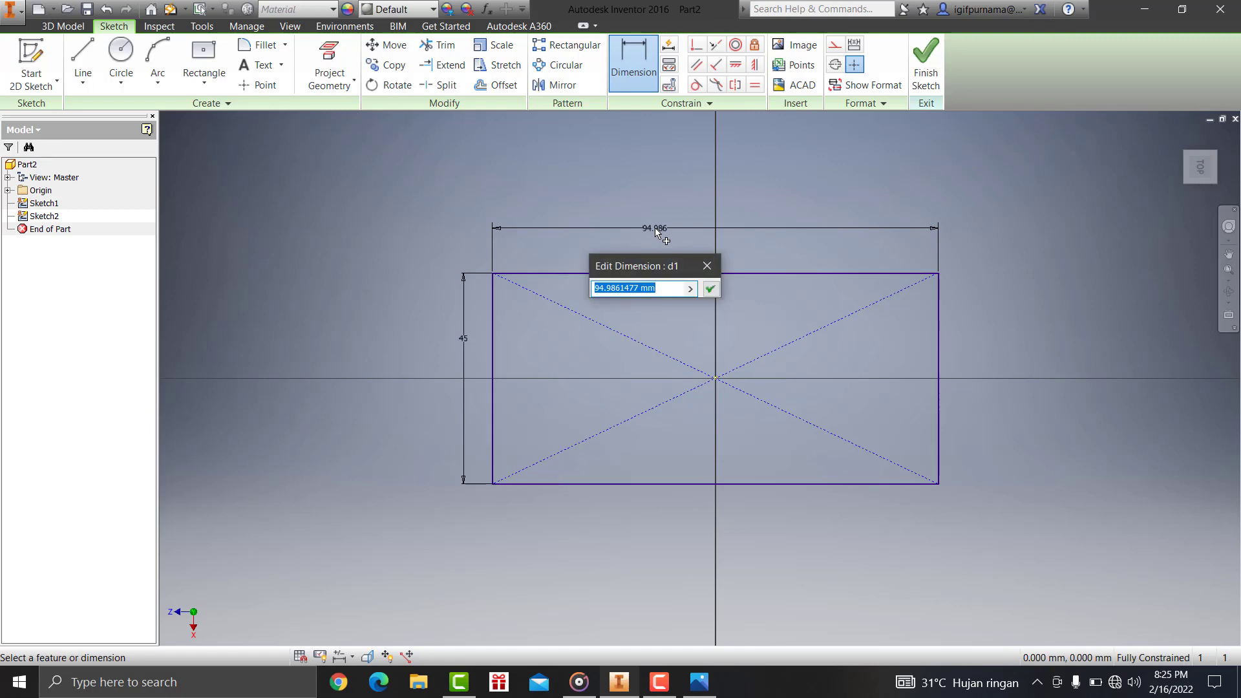
{"action": "type", "text": "110"}
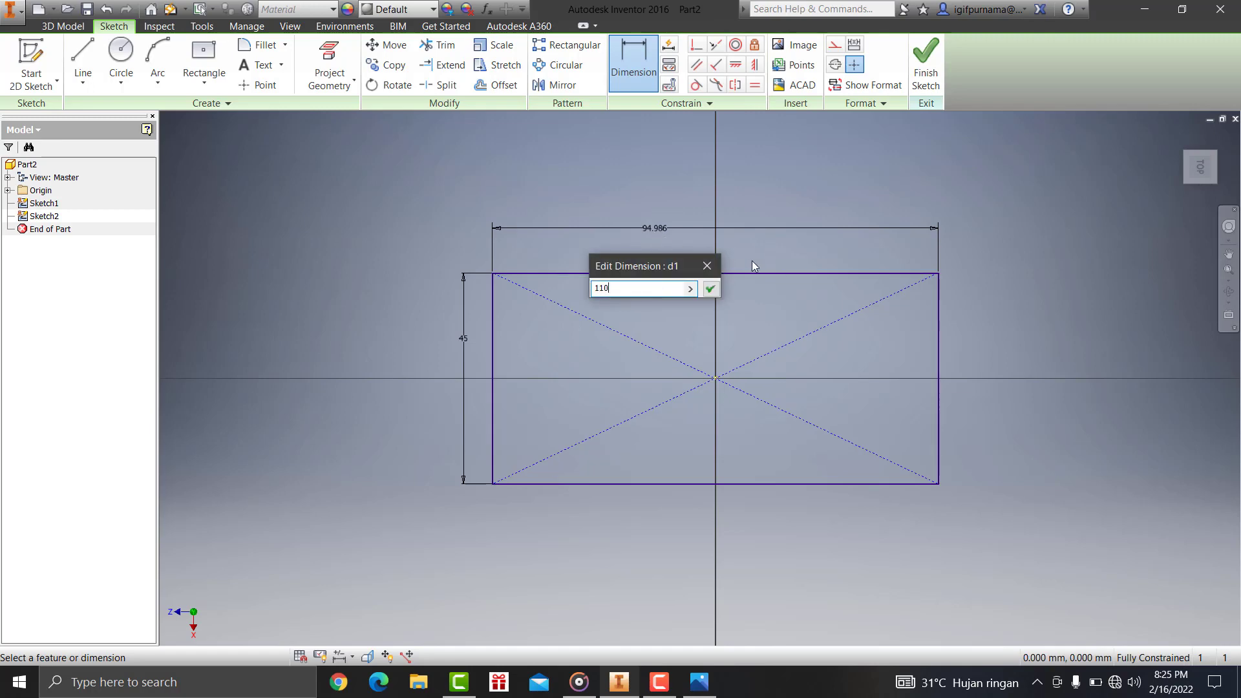
{"action": "left_click", "coordinate": [709, 288]}
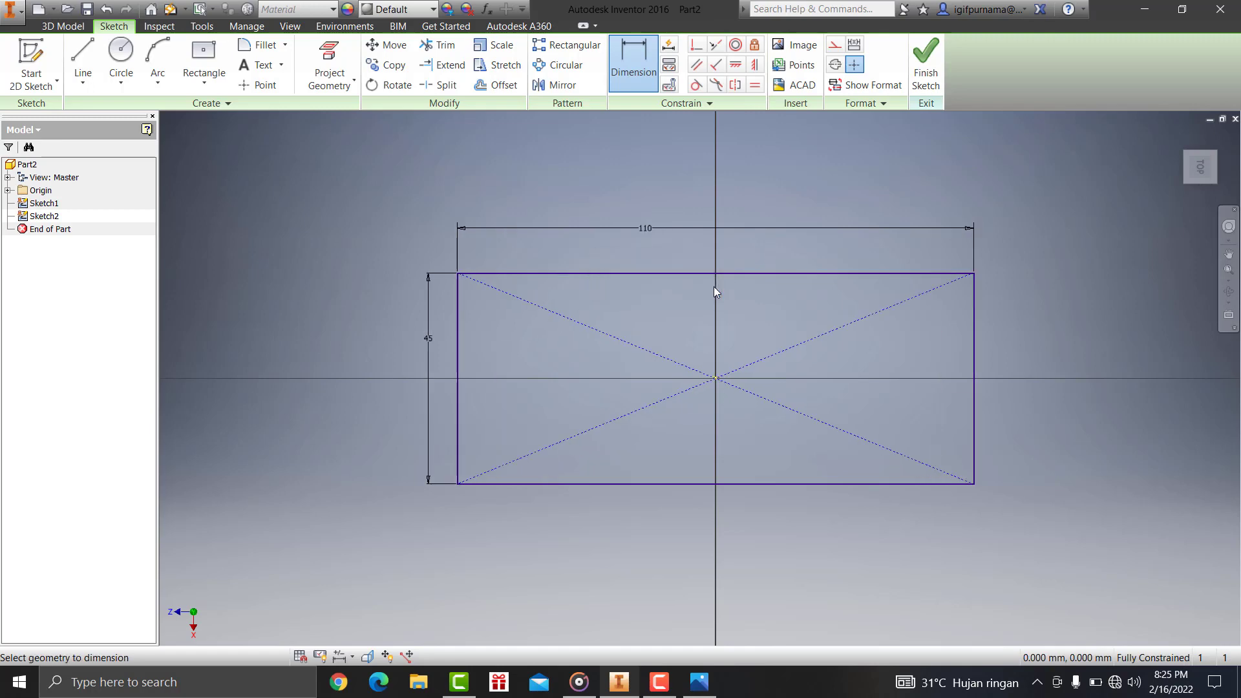
{"action": "left_click", "coordinate": [925, 64]}
Extrude the rectangle into a 10 mm-thick base block
{"action": "left_click", "coordinate": [91, 61]}
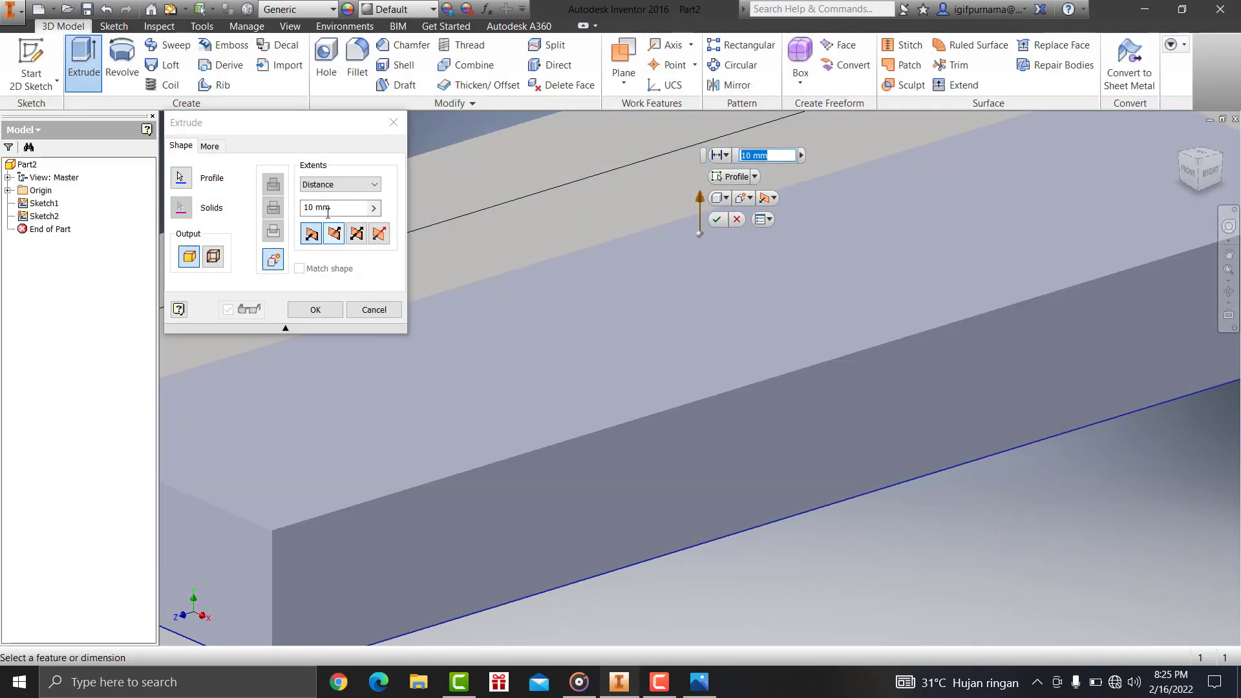
{"action": "left_click", "coordinate": [684, 689]}
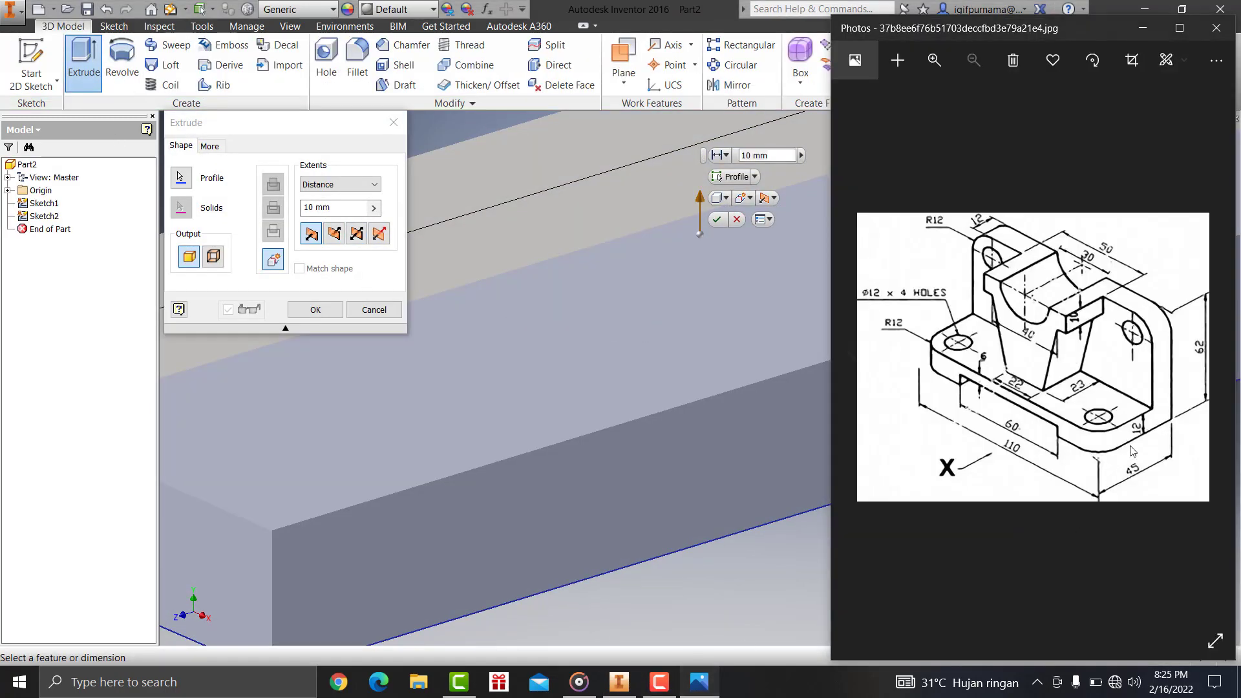
{"action": "left_click", "coordinate": [277, 225]}
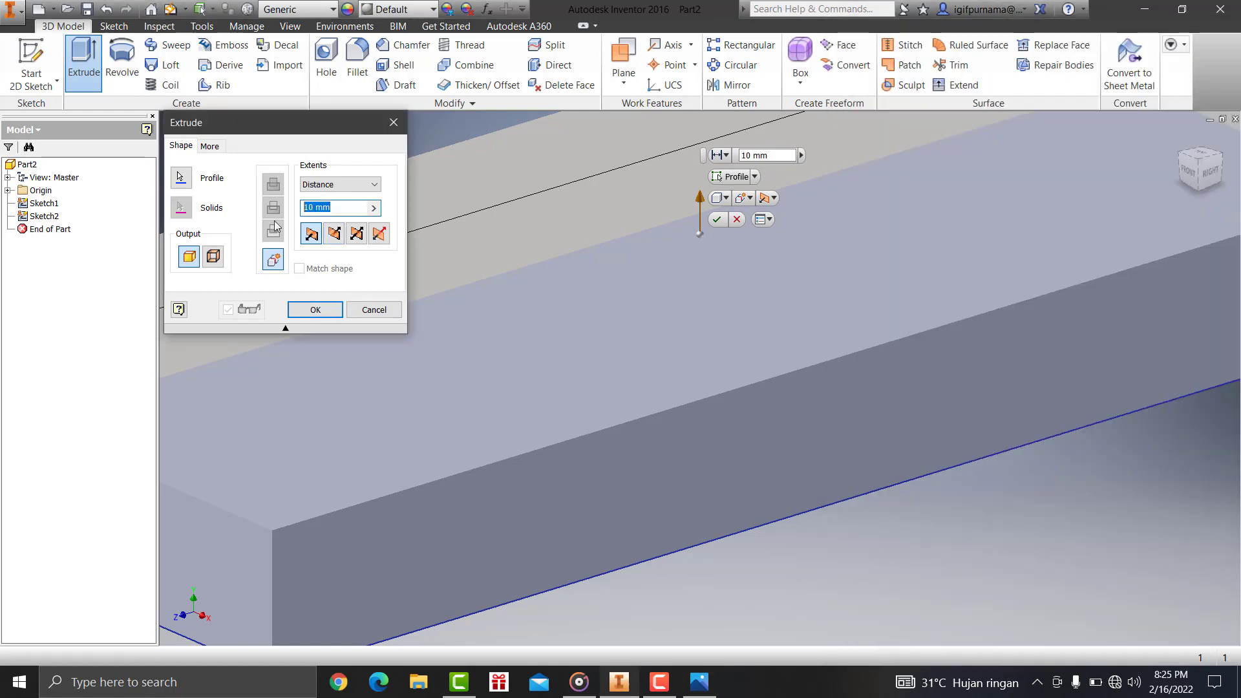
{"action": "type", "text": "20"}
{"action": "left_click", "coordinate": [315, 310]}
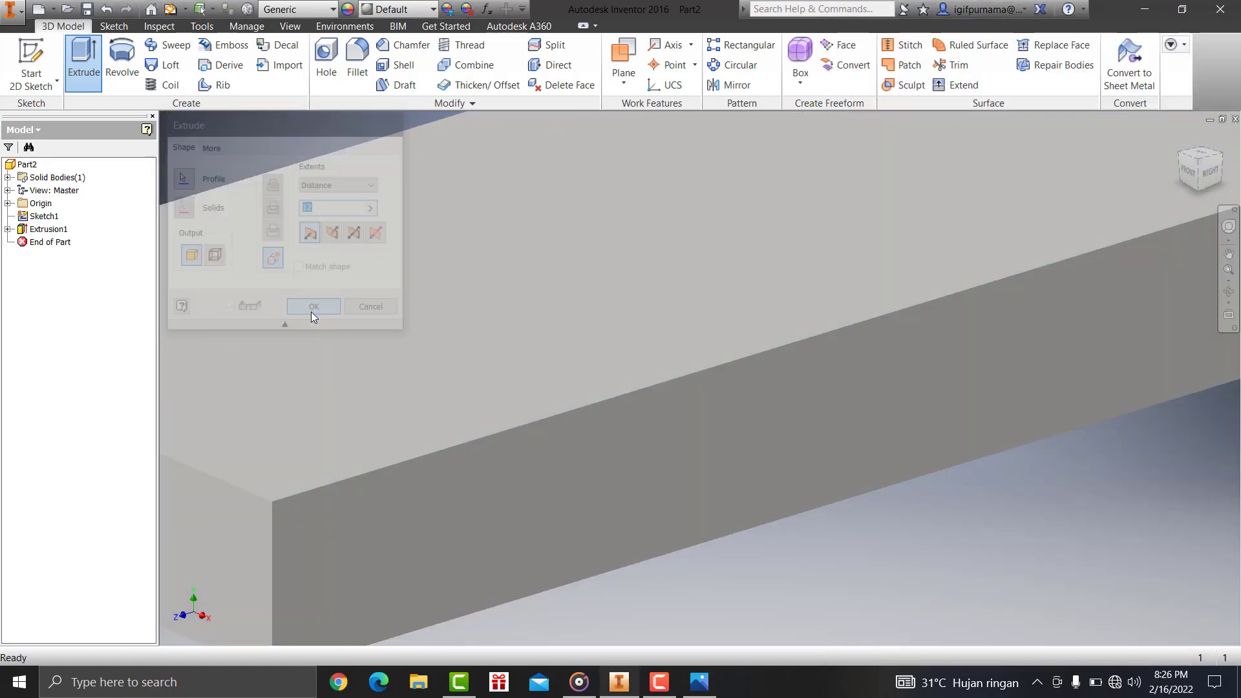
Add a sketch on the block's top face, finish it, and return to the home view
{"action": "left_click", "coordinate": [569, 306]}
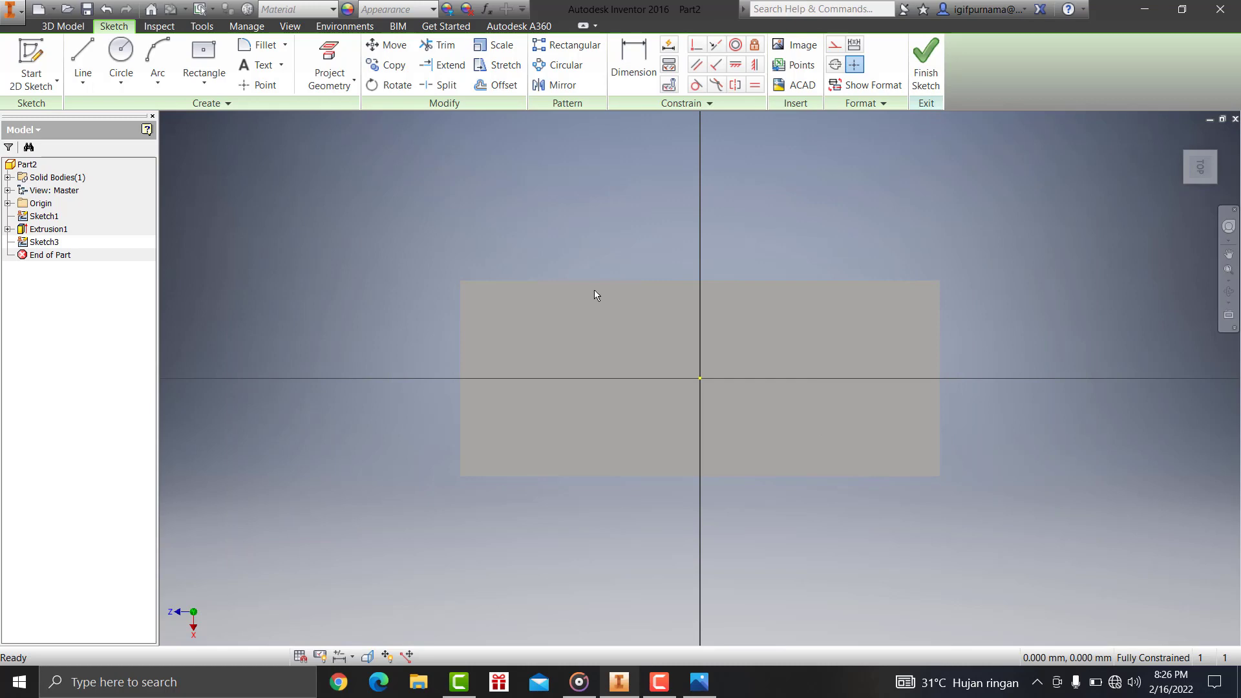
{"action": "left_click", "coordinate": [926, 65]}
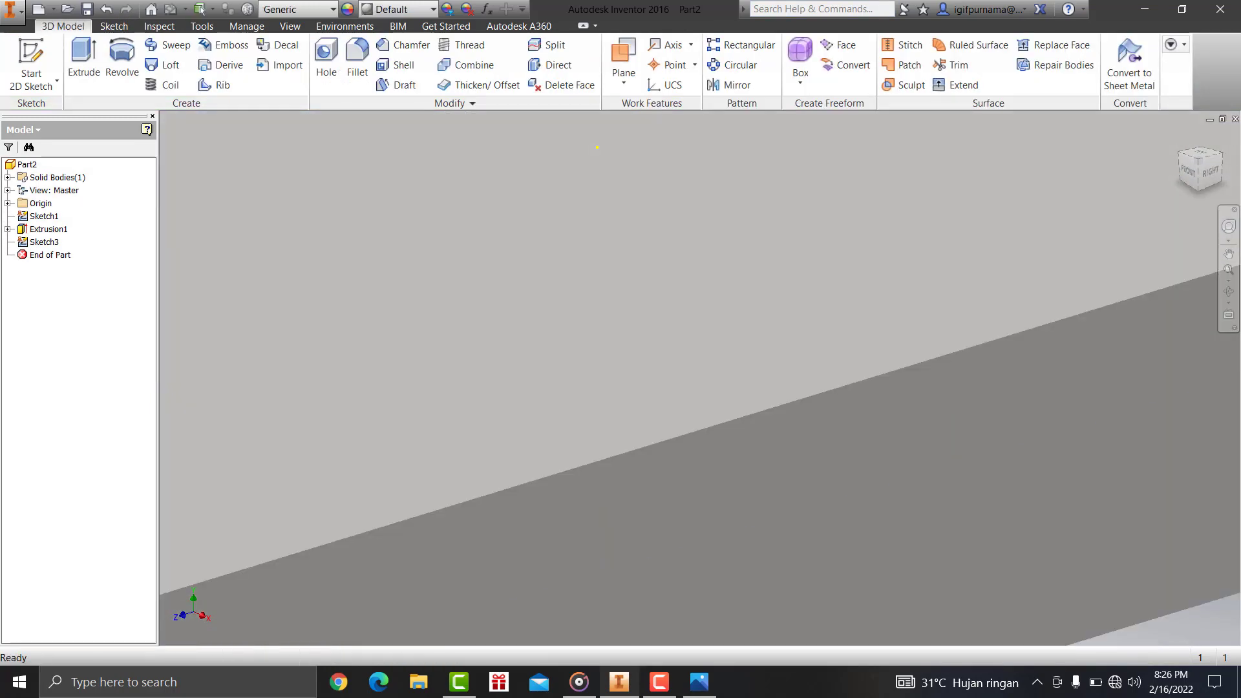
{"action": "left_click", "coordinate": [1200, 167]}
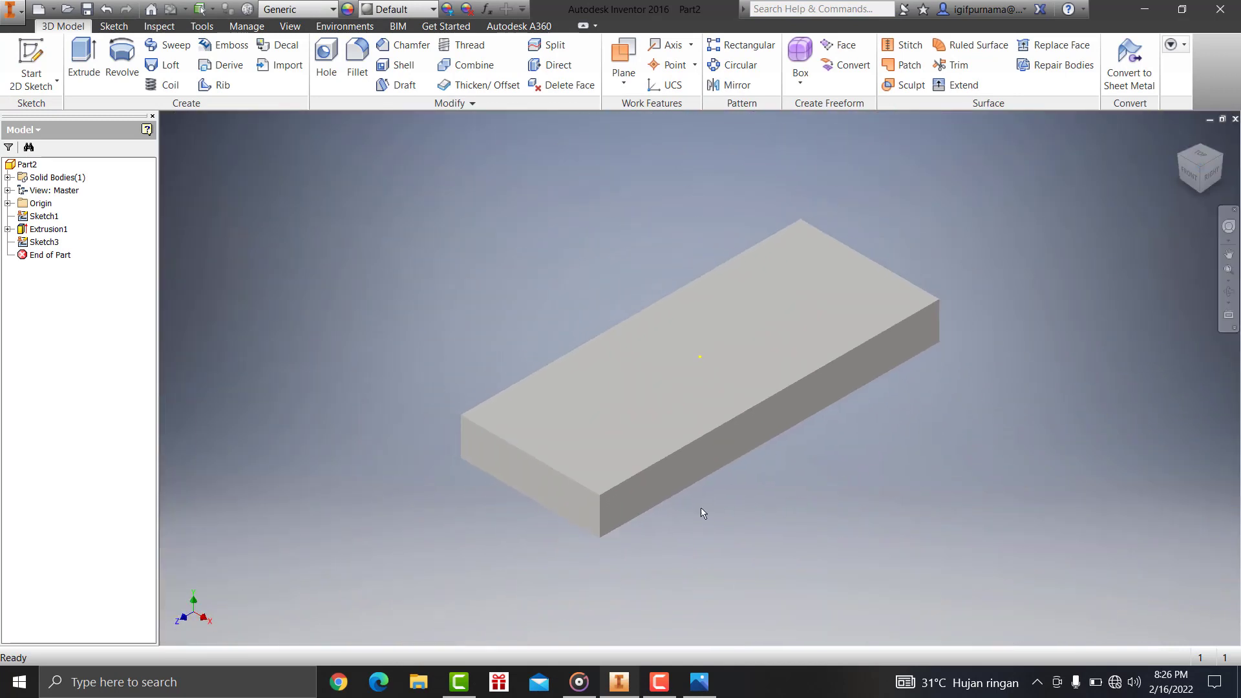
Open the bracket reference drawing in Photos
{"action": "left_click", "coordinate": [699, 682]}
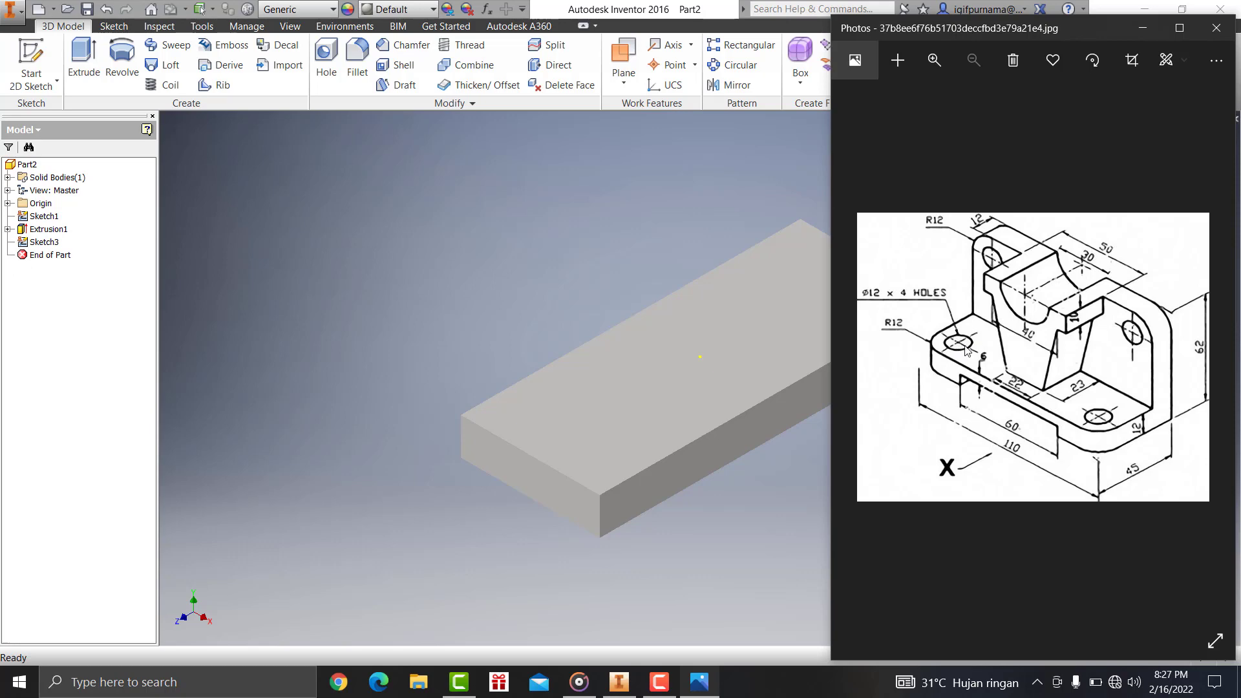
Fillet the front and right vertical corner edges of the base with a 12 mm radius
{"action": "left_click", "coordinate": [605, 287]}
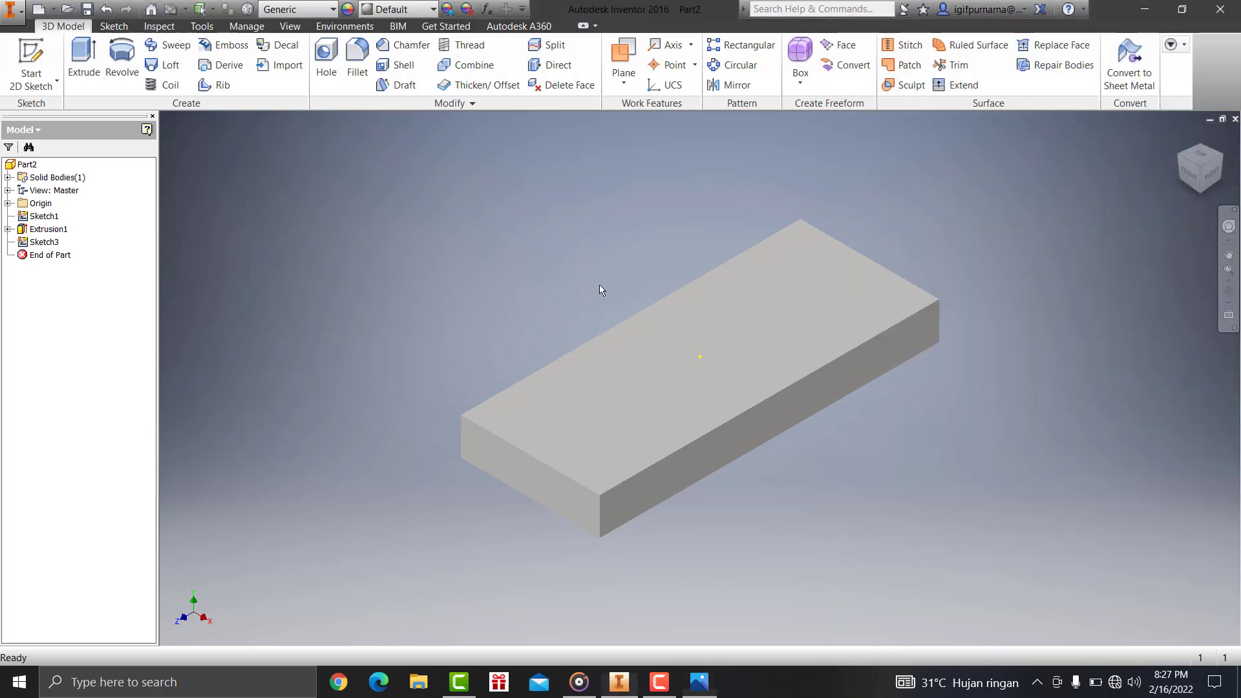
{"action": "left_click", "coordinate": [369, 69]}
{"action": "left_click", "coordinate": [600, 517]}
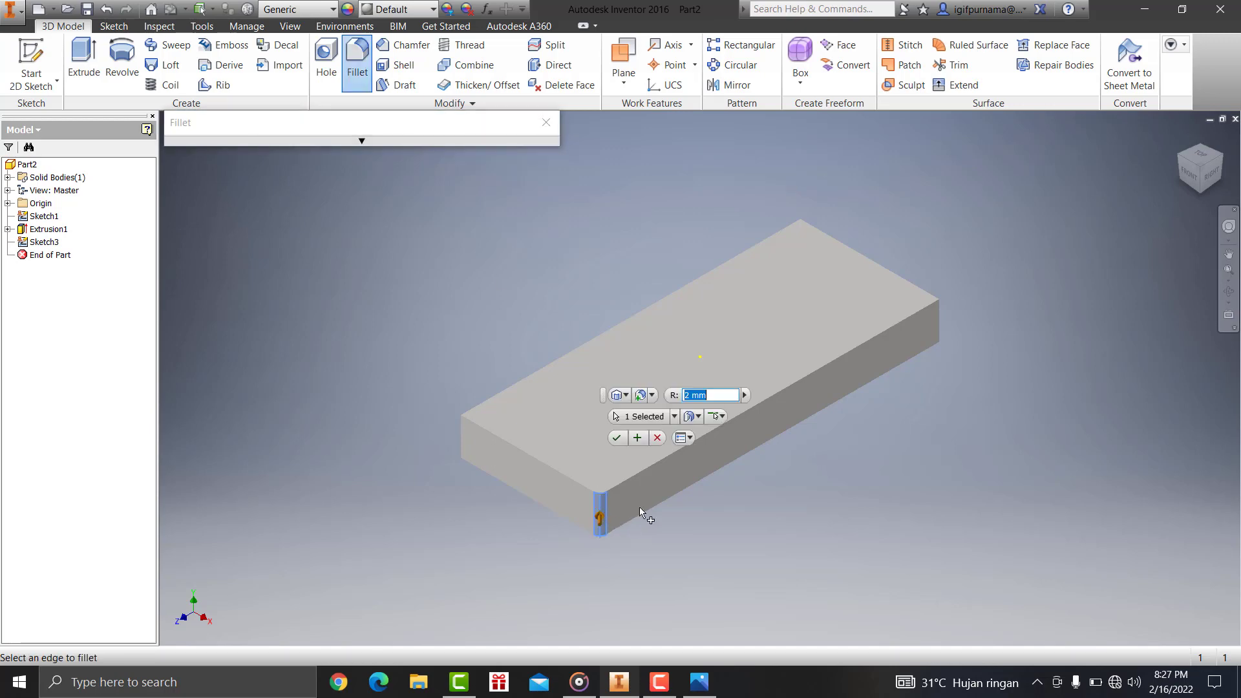
{"action": "left_click", "coordinate": [941, 320]}
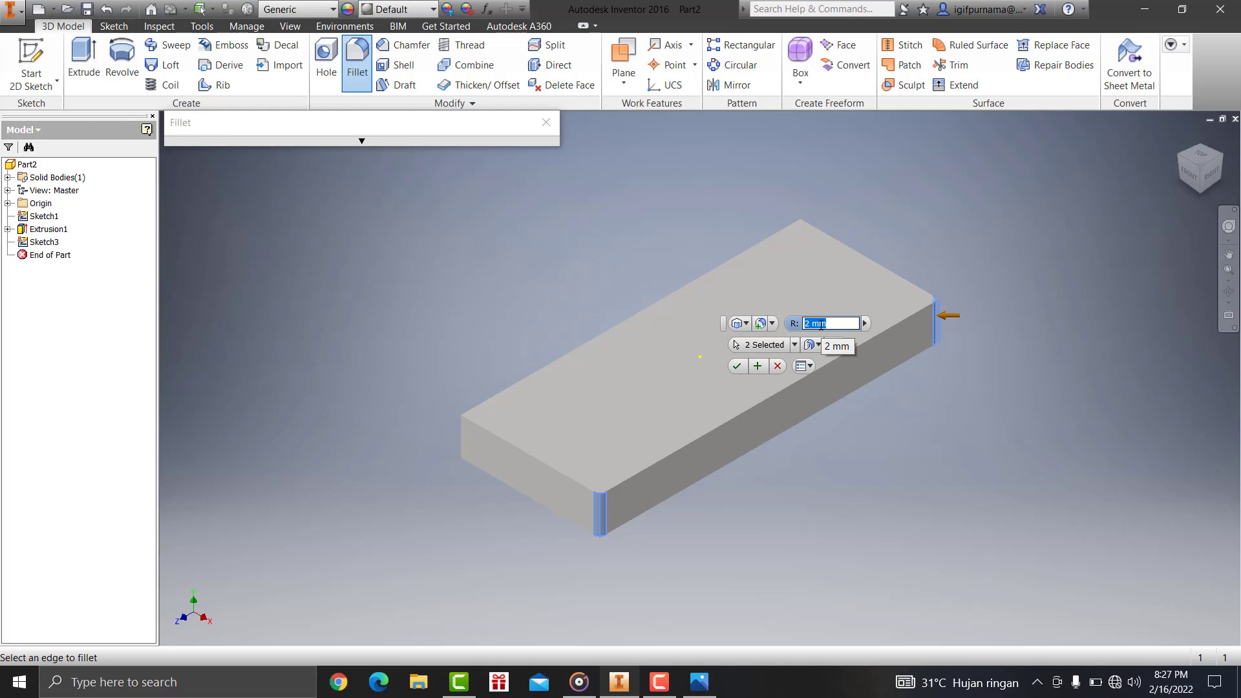
{"action": "type", "text": "12"}
{"action": "key", "text": "Return"}
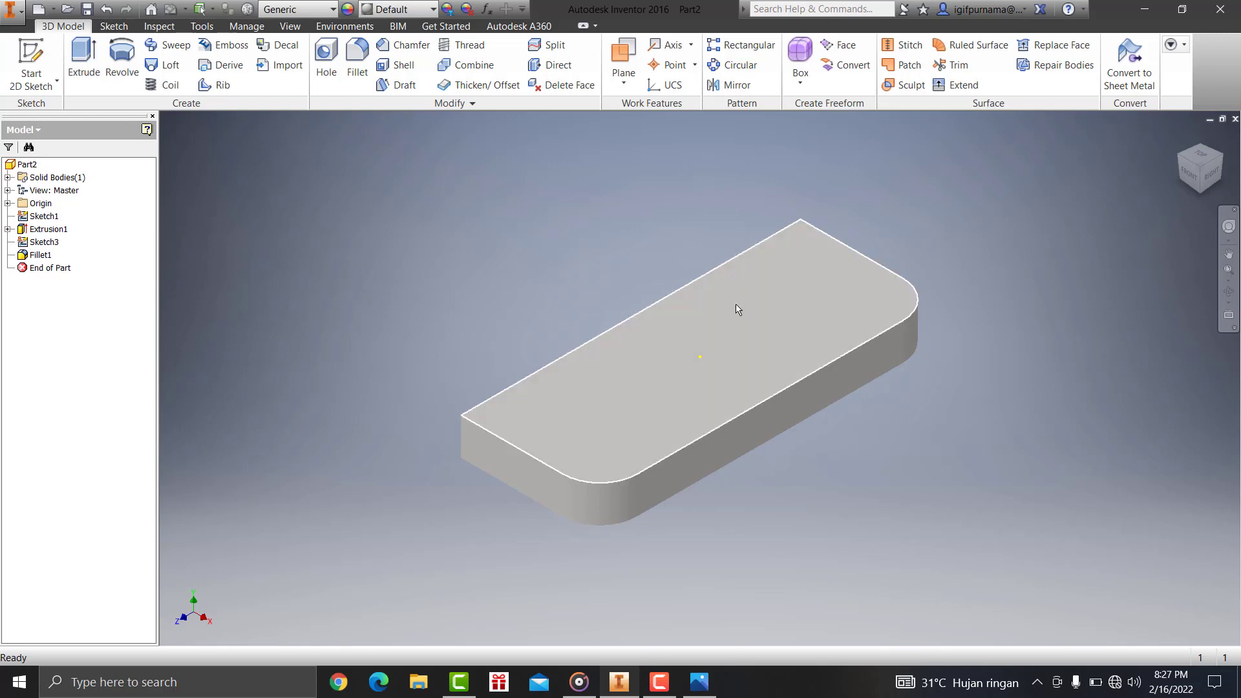
On the plate's top face, sketch 12 mm circles centred at the left and right filleted corners
{"action": "left_click", "coordinate": [691, 373]}
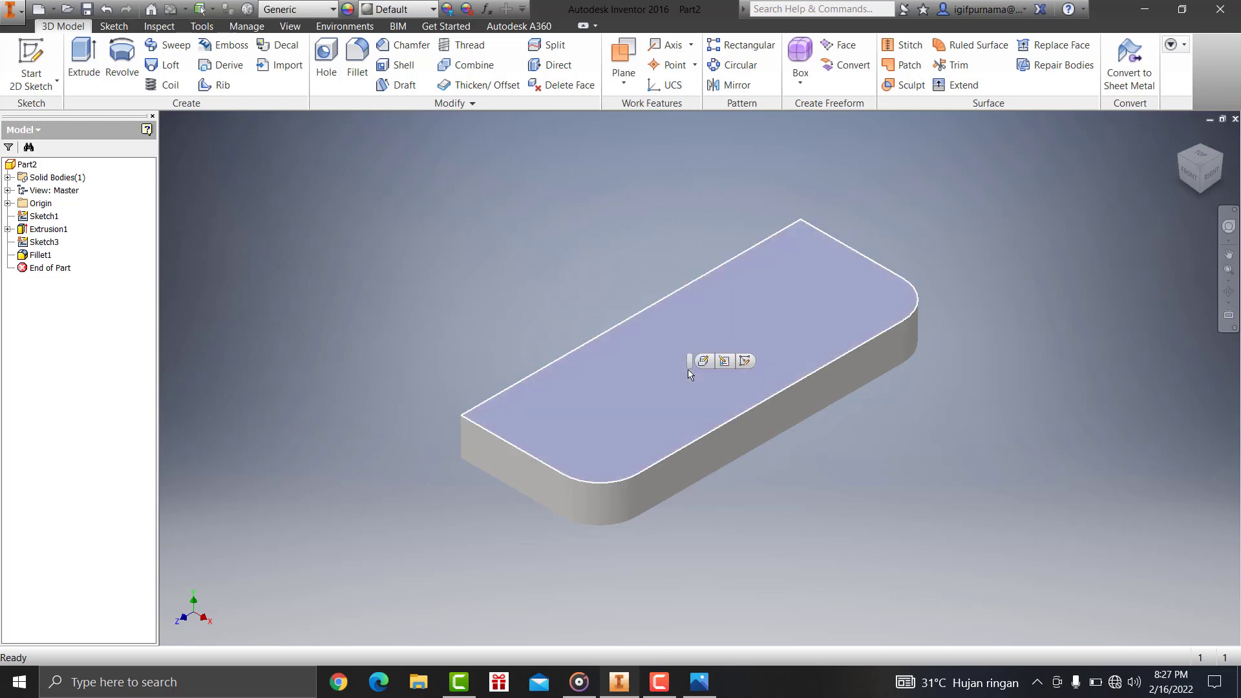
{"action": "left_click", "coordinate": [746, 361]}
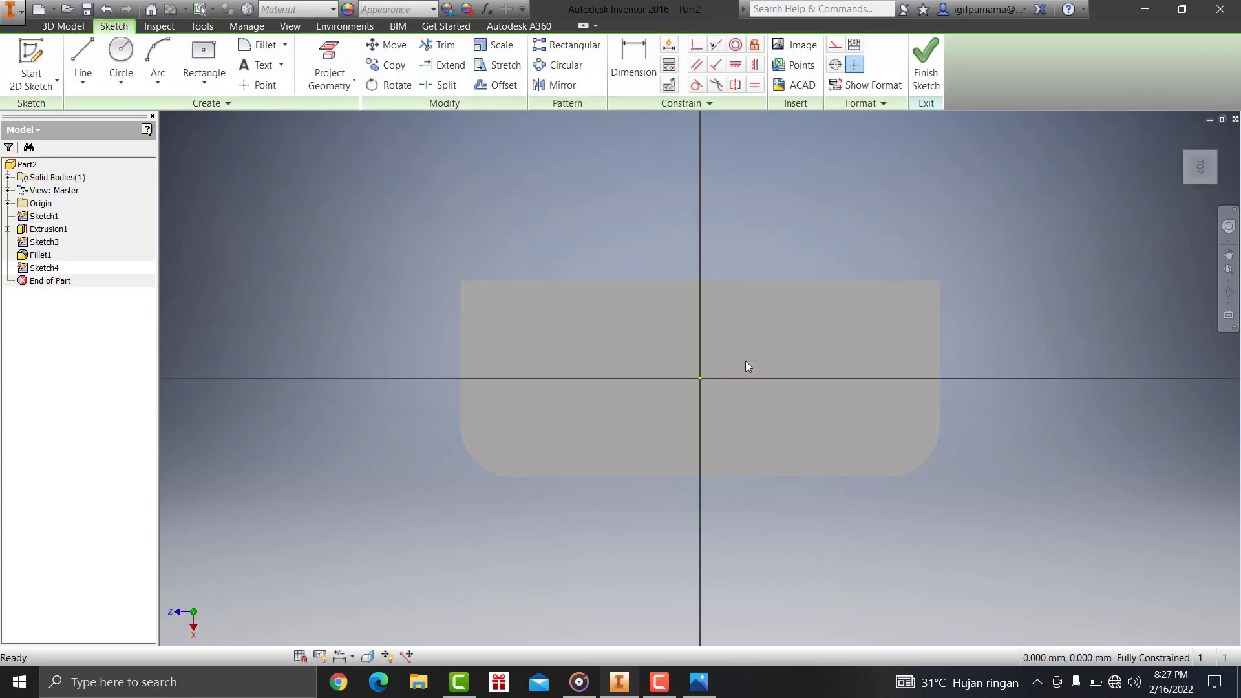
{"action": "left_click", "coordinate": [121, 55]}
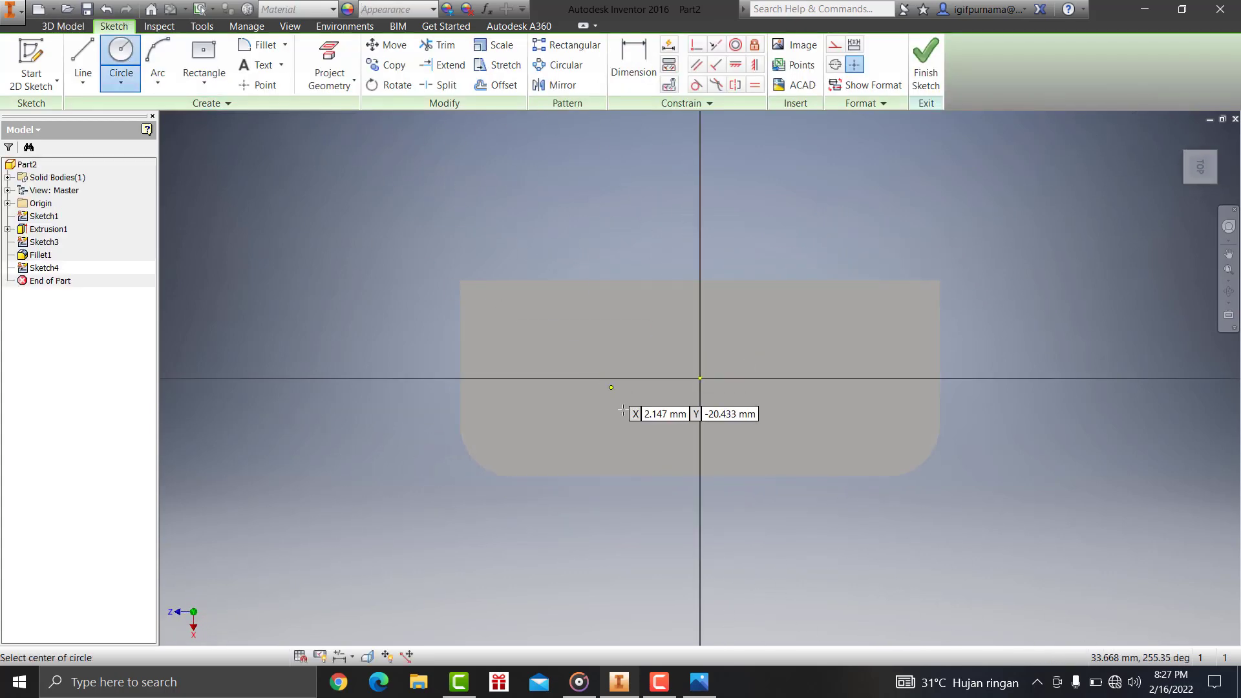
{"action": "left_click", "coordinate": [513, 423]}
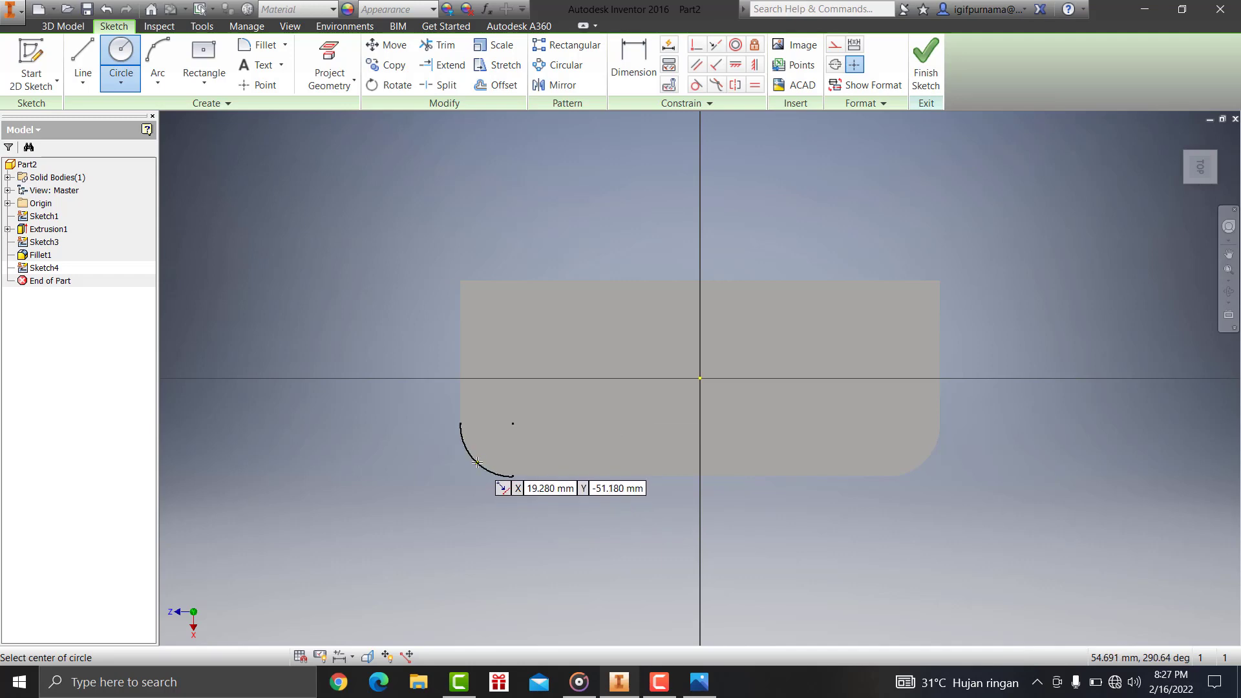
{"action": "left_click", "coordinate": [512, 424]}
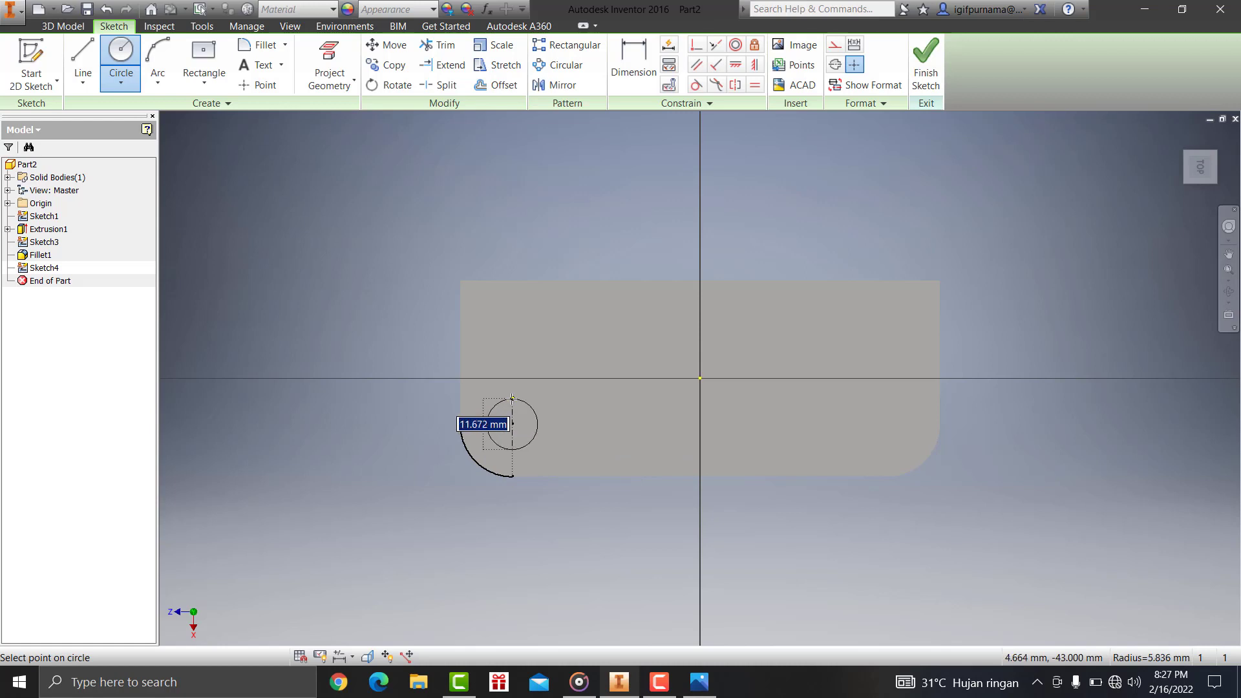
{"action": "type", "text": "12"}
{"action": "key", "text": "Return"}
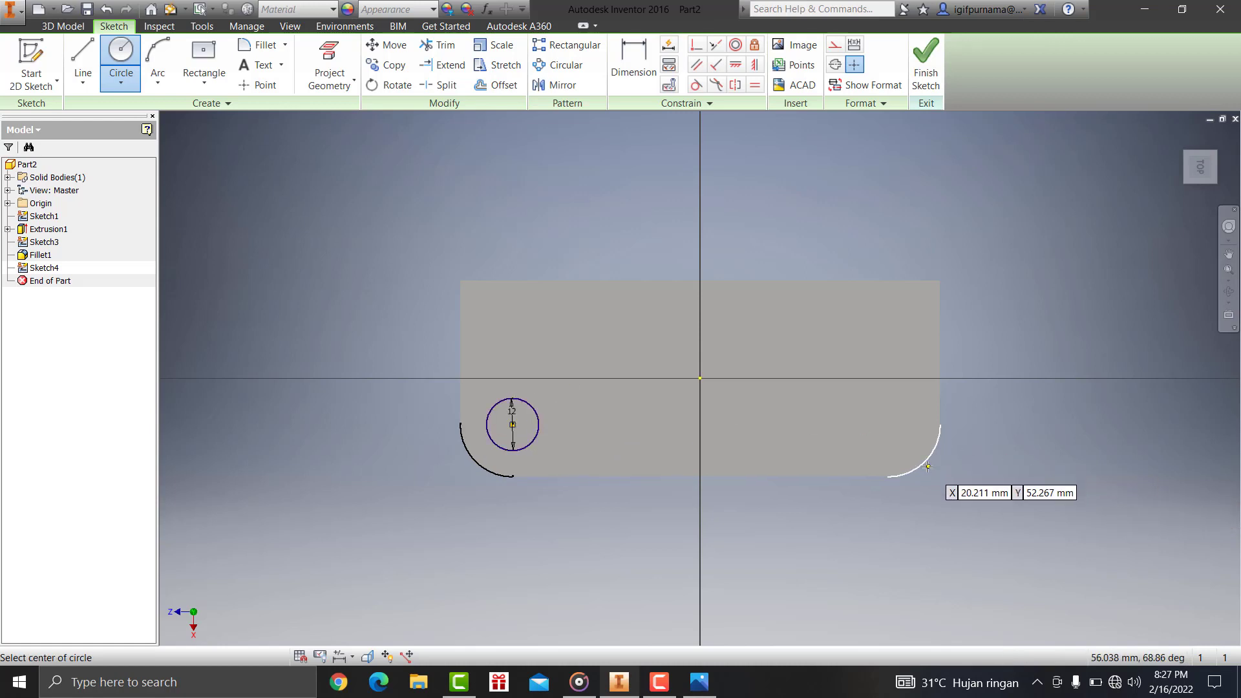
{"action": "left_click", "coordinate": [888, 424]}
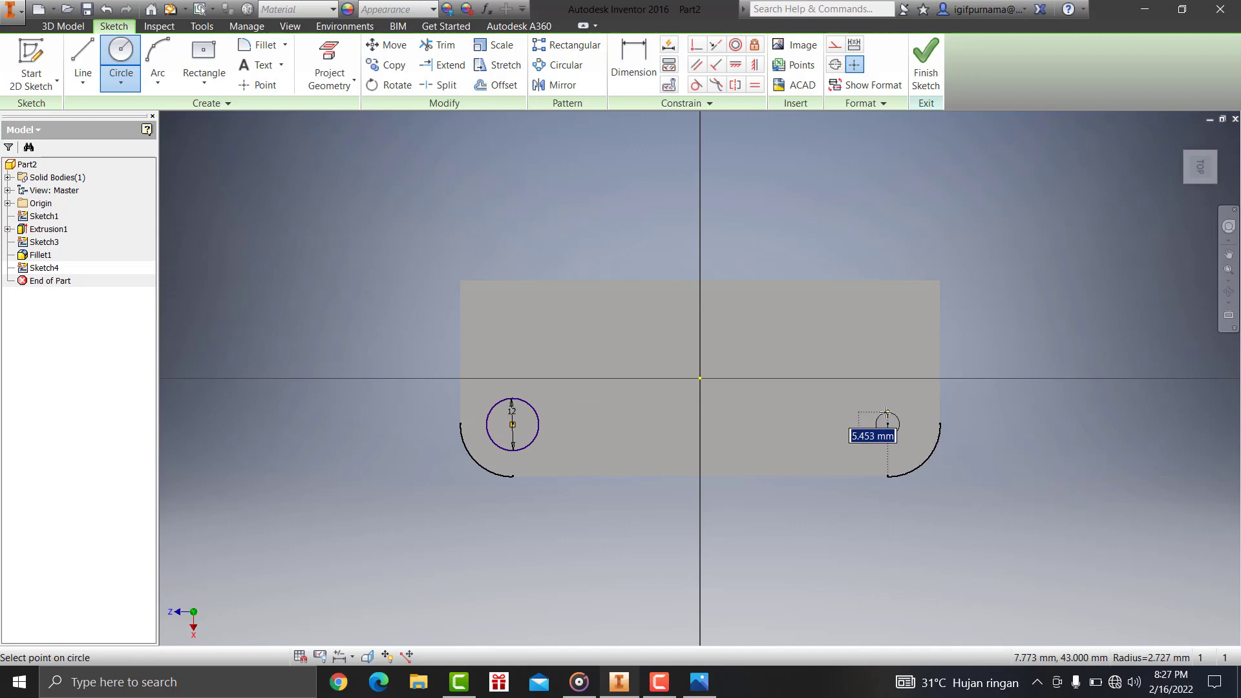
{"action": "type", "text": "12"}
{"action": "key", "text": "Return"}
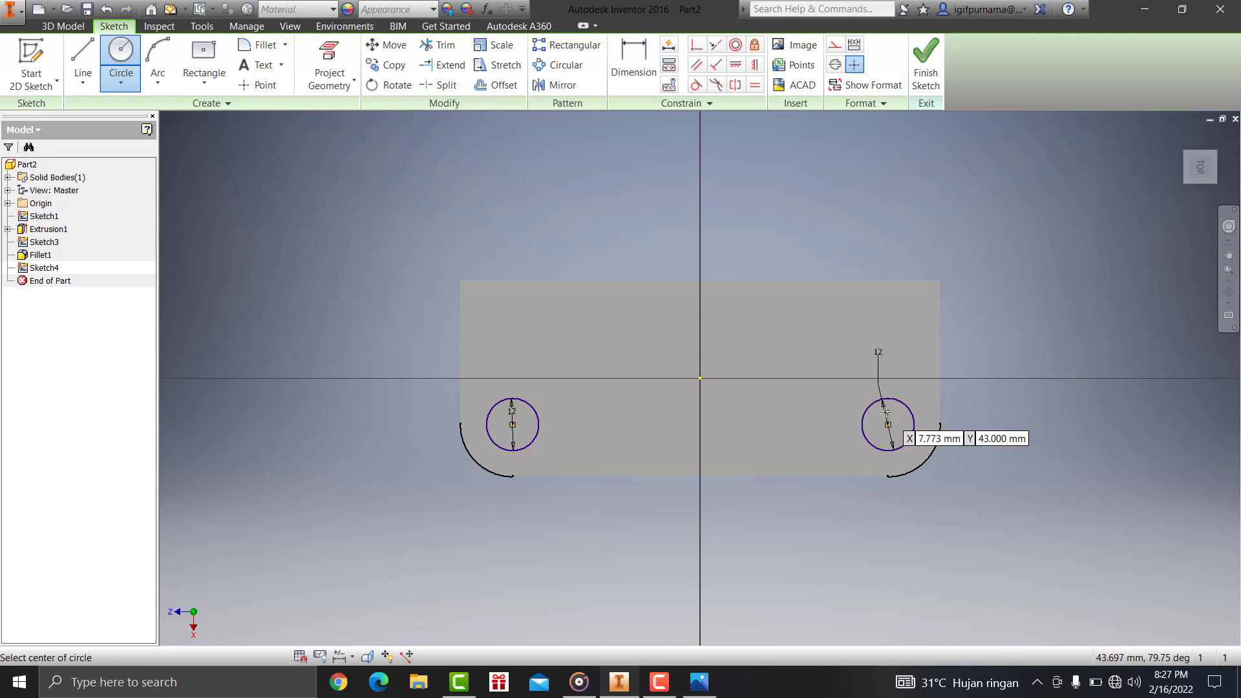
{"action": "left_click", "coordinate": [915, 76]}
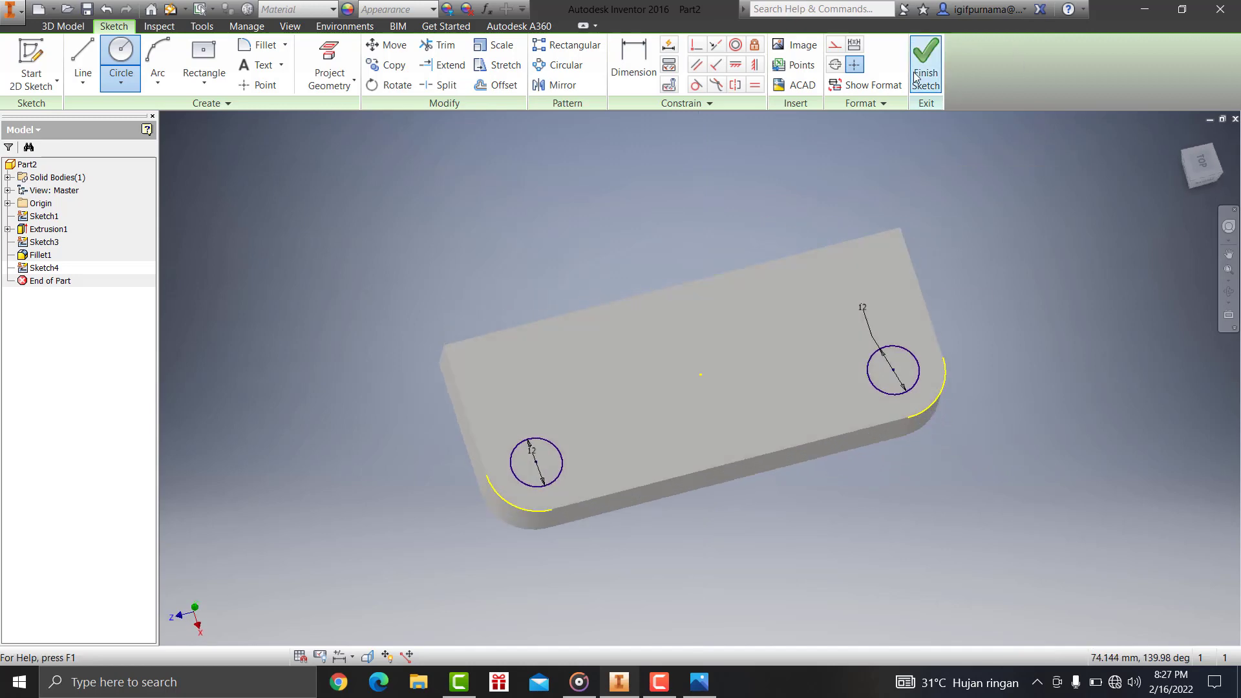
Extrude-cut both circles down through the plate as holes, then reopen the reference drawing
{"action": "left_click", "coordinate": [84, 64]}
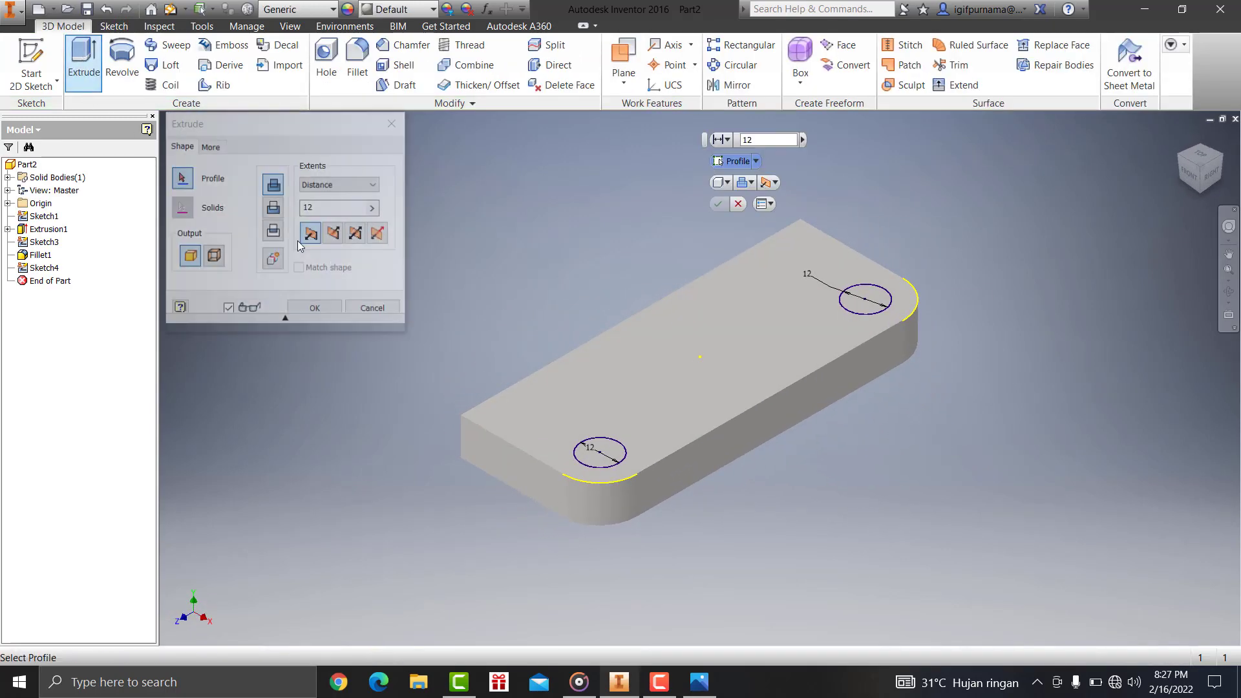
{"action": "left_click", "coordinate": [600, 455]}
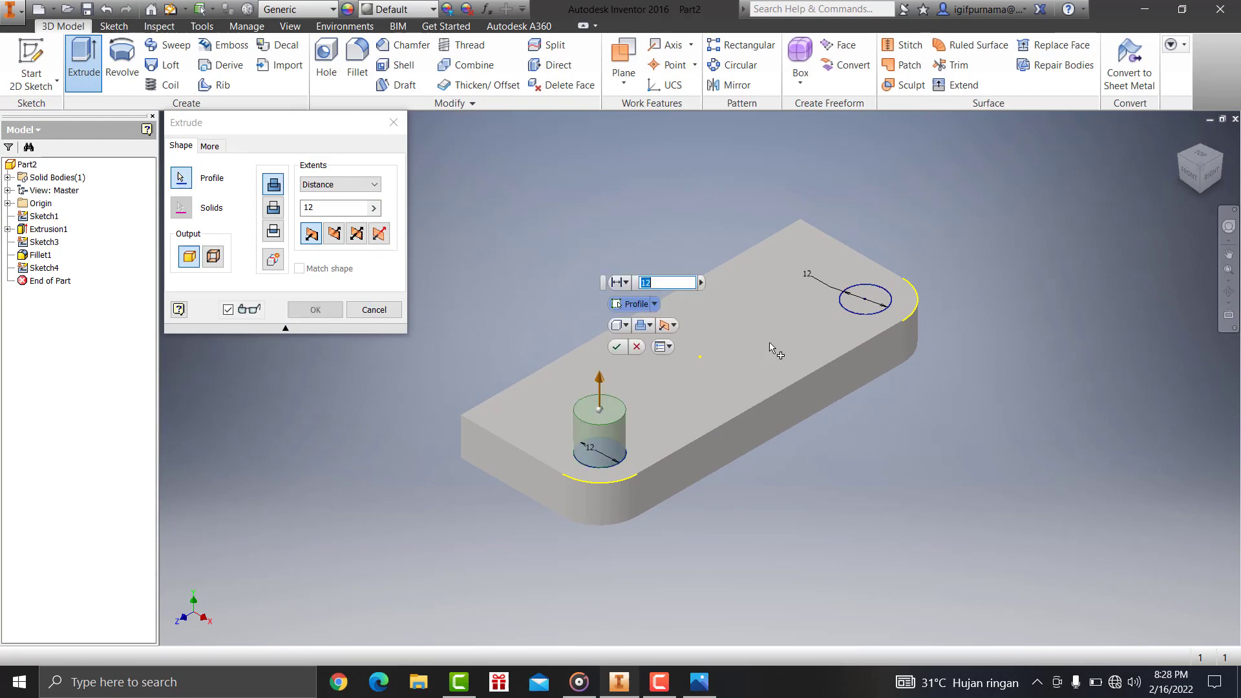
{"action": "left_click", "coordinate": [862, 303]}
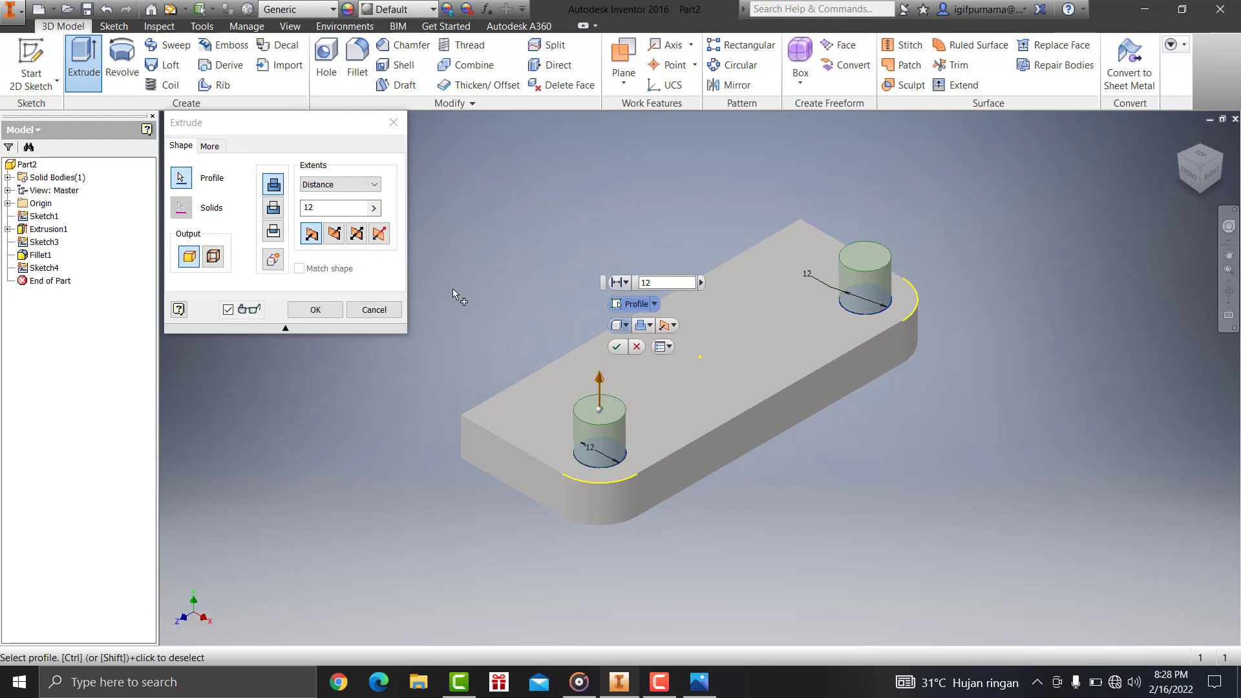
{"action": "left_click", "coordinate": [335, 235]}
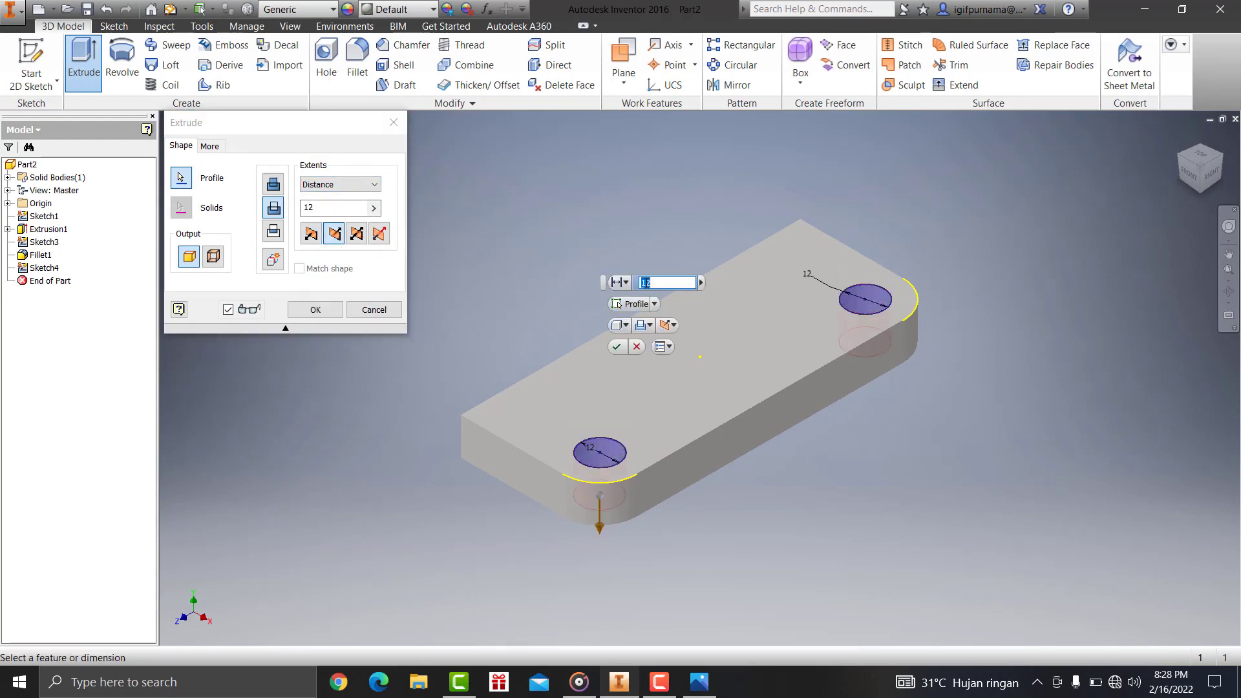
{"action": "left_click", "coordinate": [315, 309]}
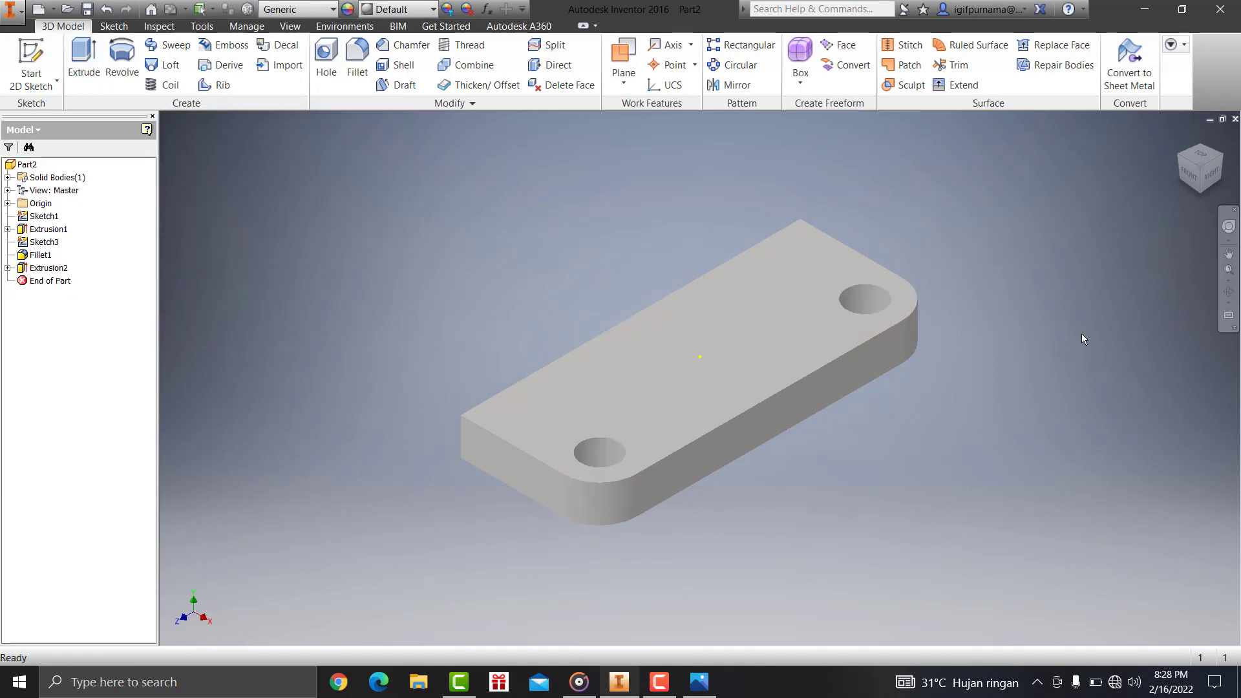
{"action": "left_click", "coordinate": [699, 682]}
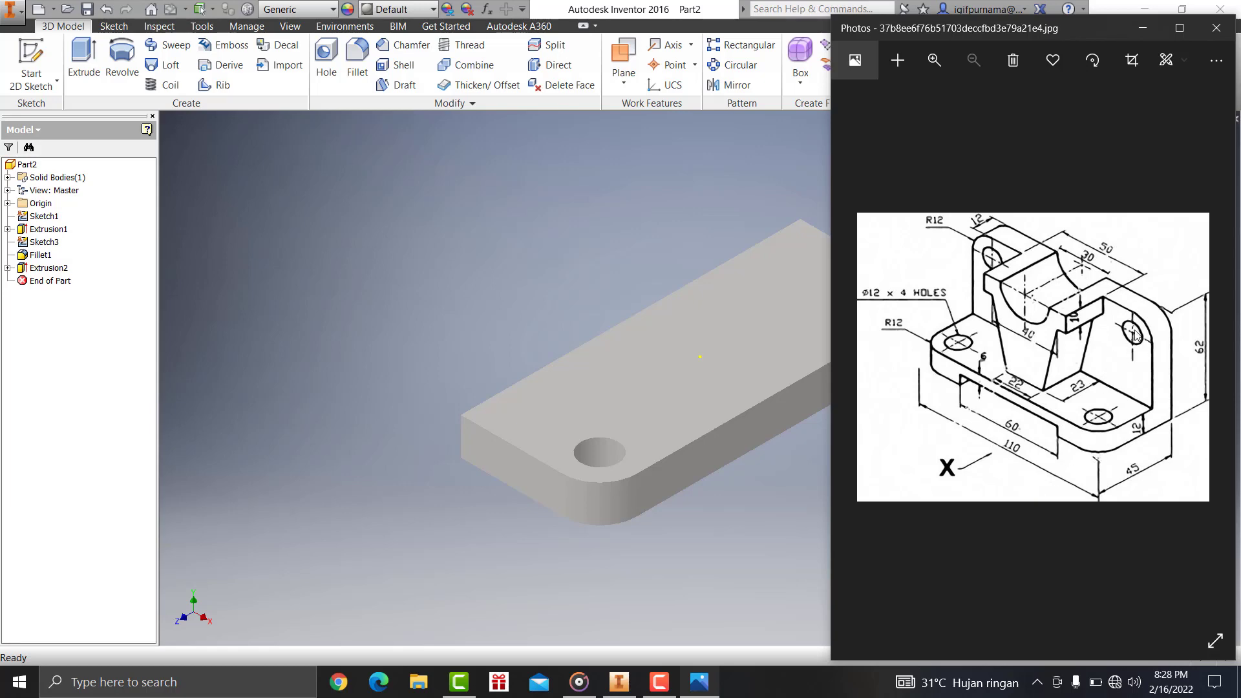
On the top face, draw a two-point rectangle spanning the plate's back edge
{"action": "left_click", "coordinate": [748, 360]}
{"action": "left_click", "coordinate": [758, 336]}
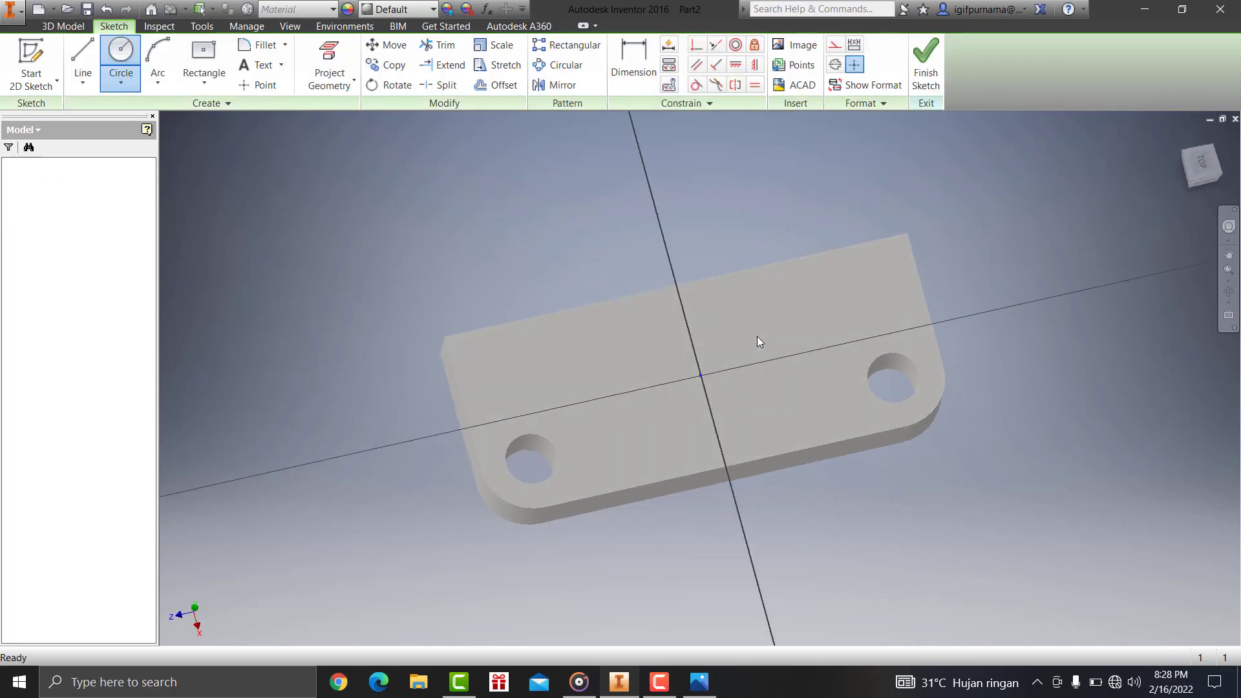
{"action": "left_click", "coordinate": [204, 77]}
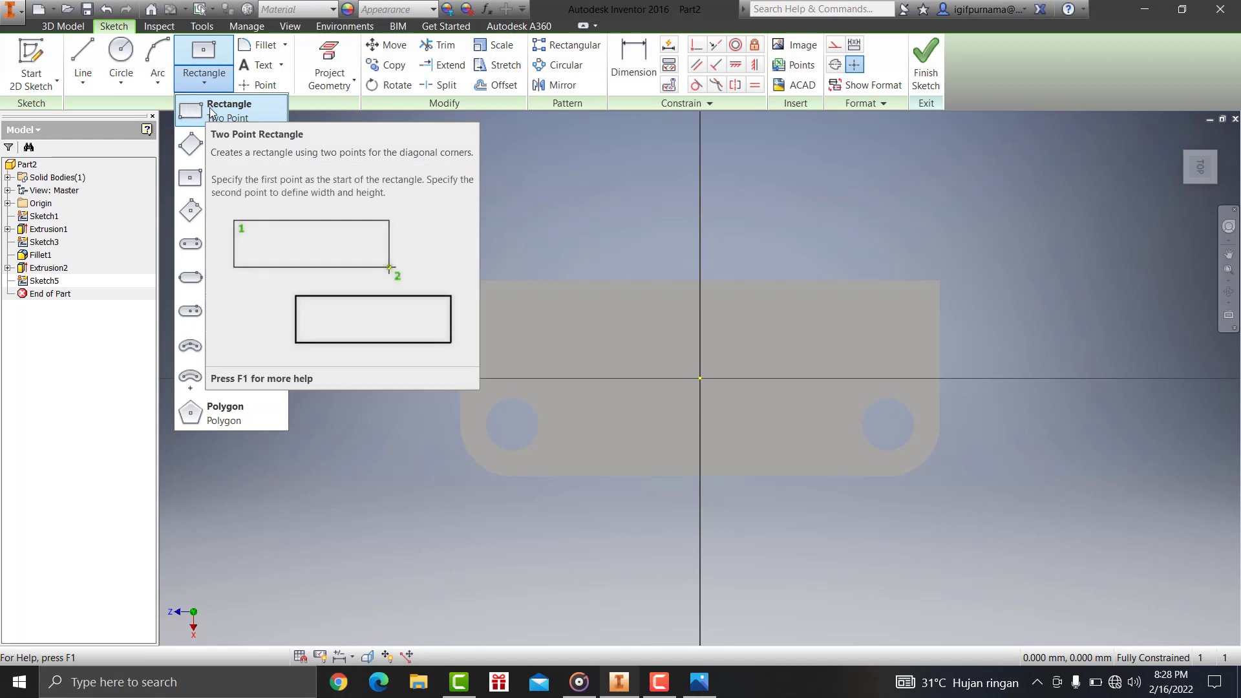
{"action": "left_click", "coordinate": [210, 111]}
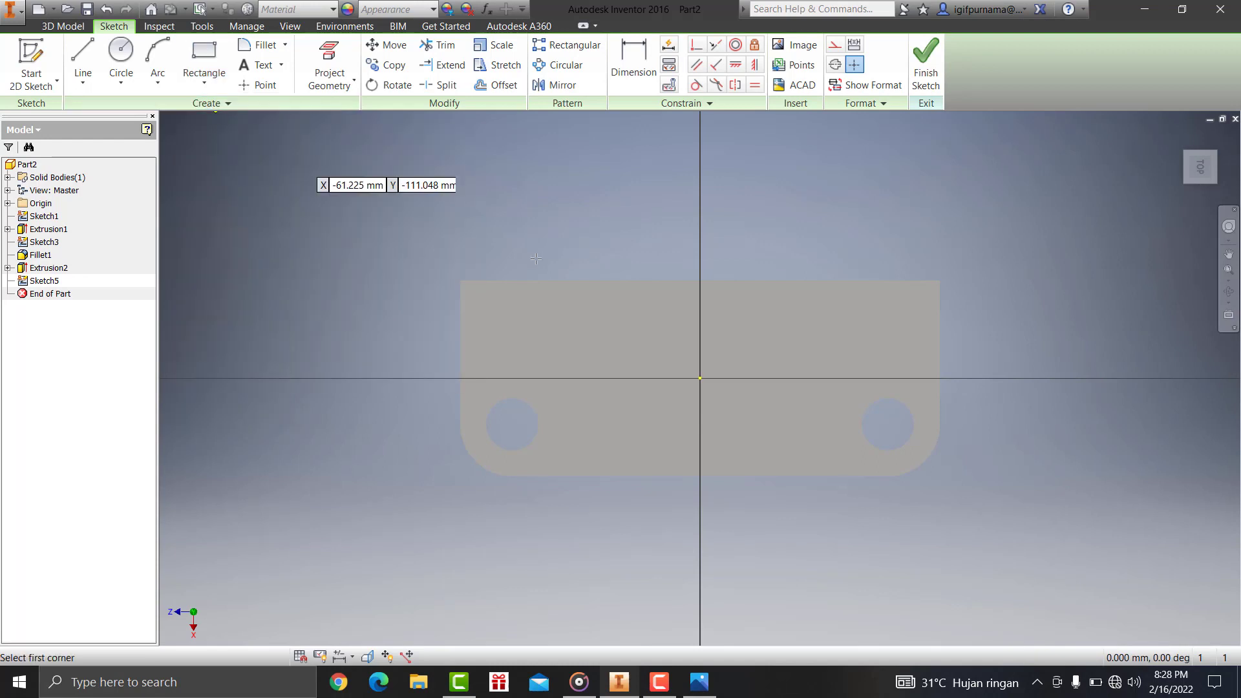
{"action": "left_click", "coordinate": [461, 279]}
{"action": "type", "text": "110.000"}
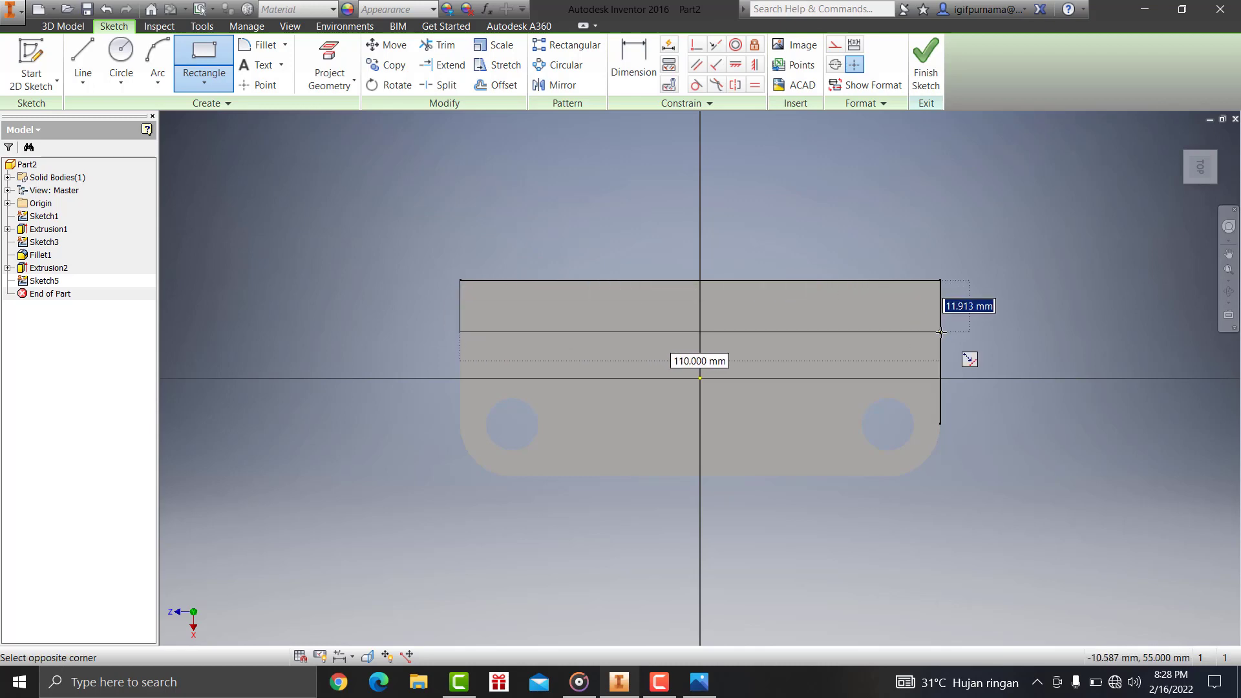
{"action": "left_click", "coordinate": [941, 332]}
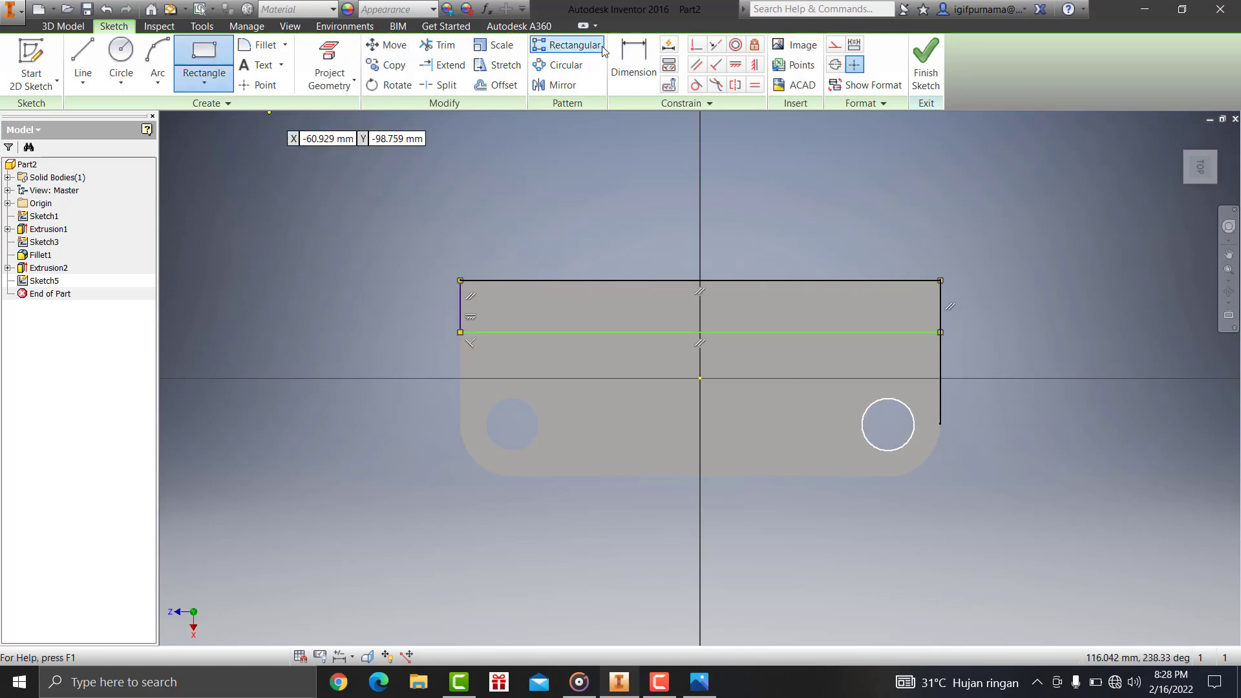
Dimension the strip's width to 12 mm and finish the sketch
{"action": "left_click", "coordinate": [634, 62]}
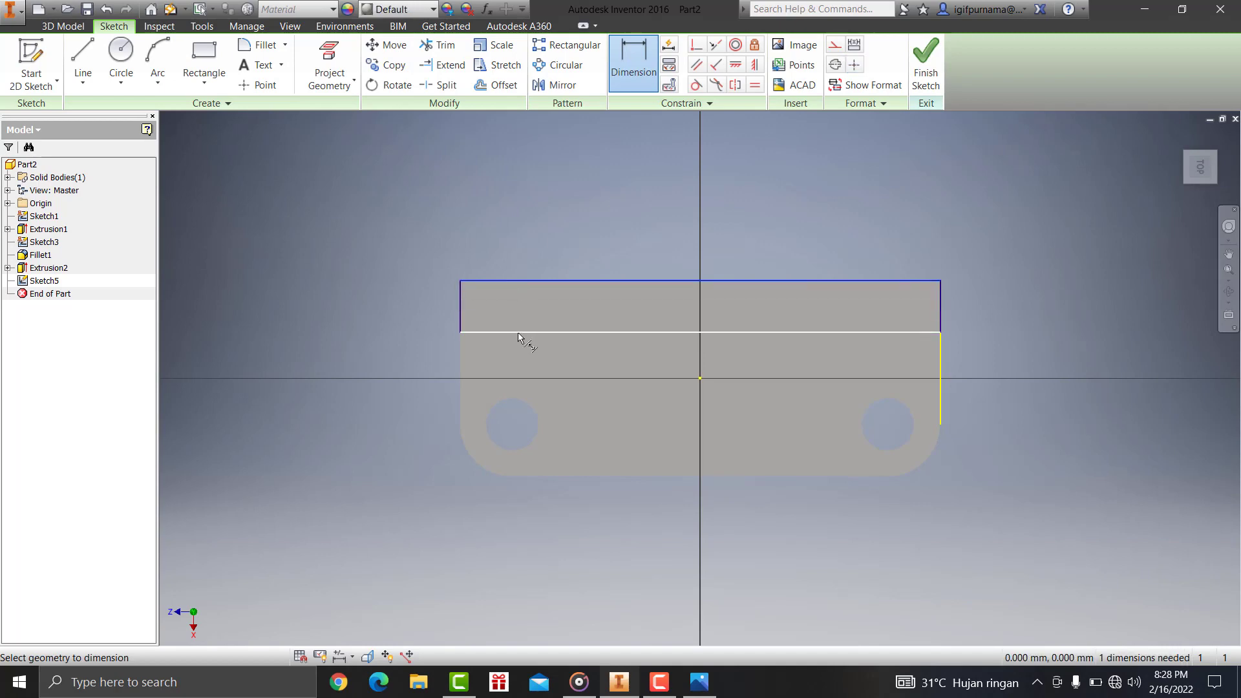
{"action": "left_click", "coordinate": [460, 327]}
{"action": "left_click", "coordinate": [394, 313]}
{"action": "type", "text": "12"}
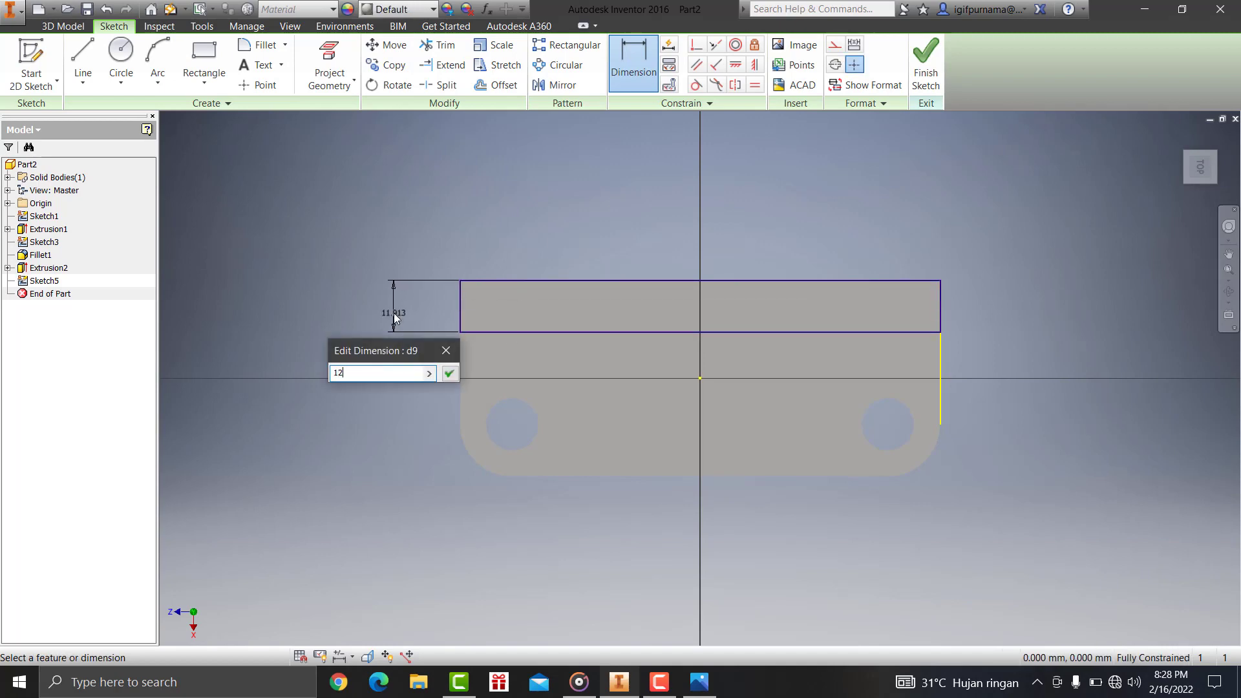
{"action": "key", "text": "Return"}
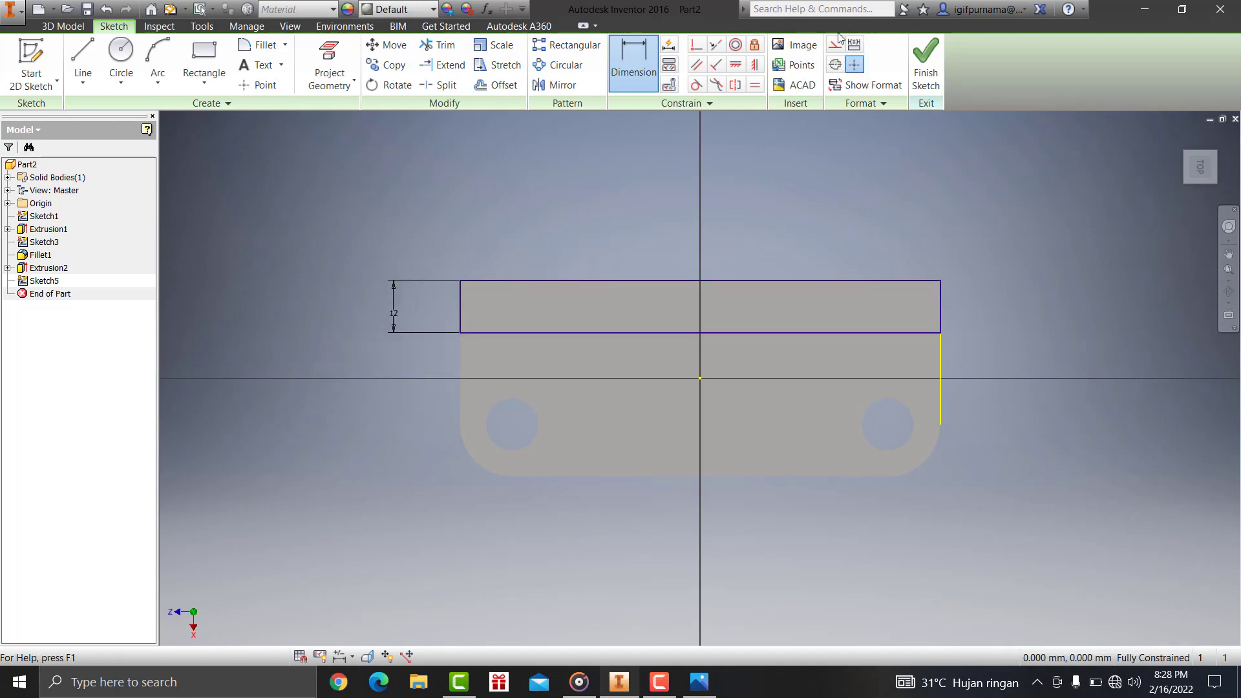
{"action": "left_click", "coordinate": [926, 64]}
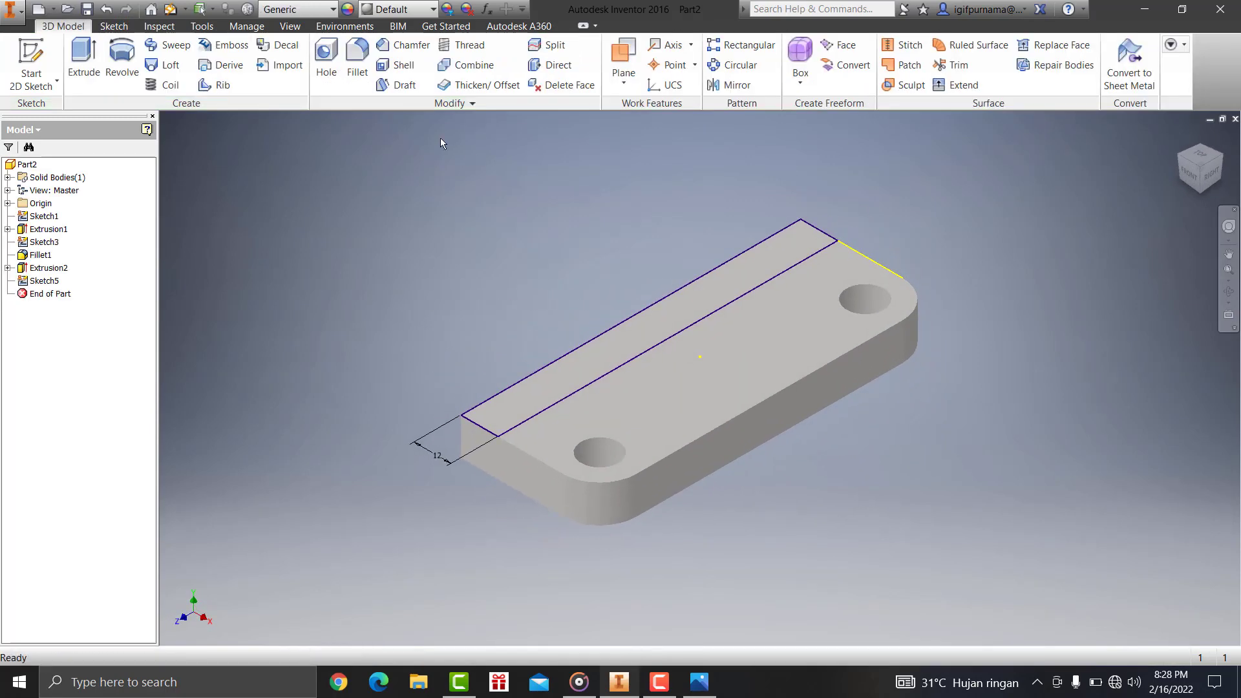
Extrude the 12 mm strip upward into the bracket's upright wall
{"action": "left_click", "coordinate": [81, 61]}
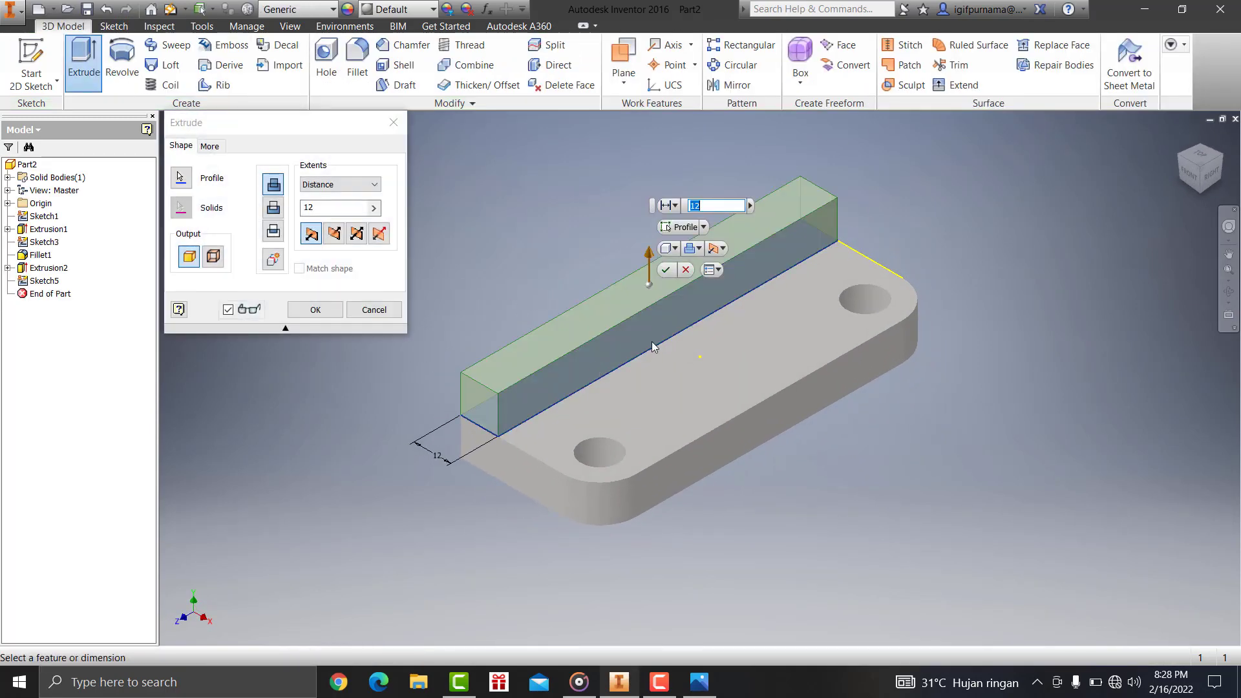
{"action": "left_click", "coordinate": [700, 682]}
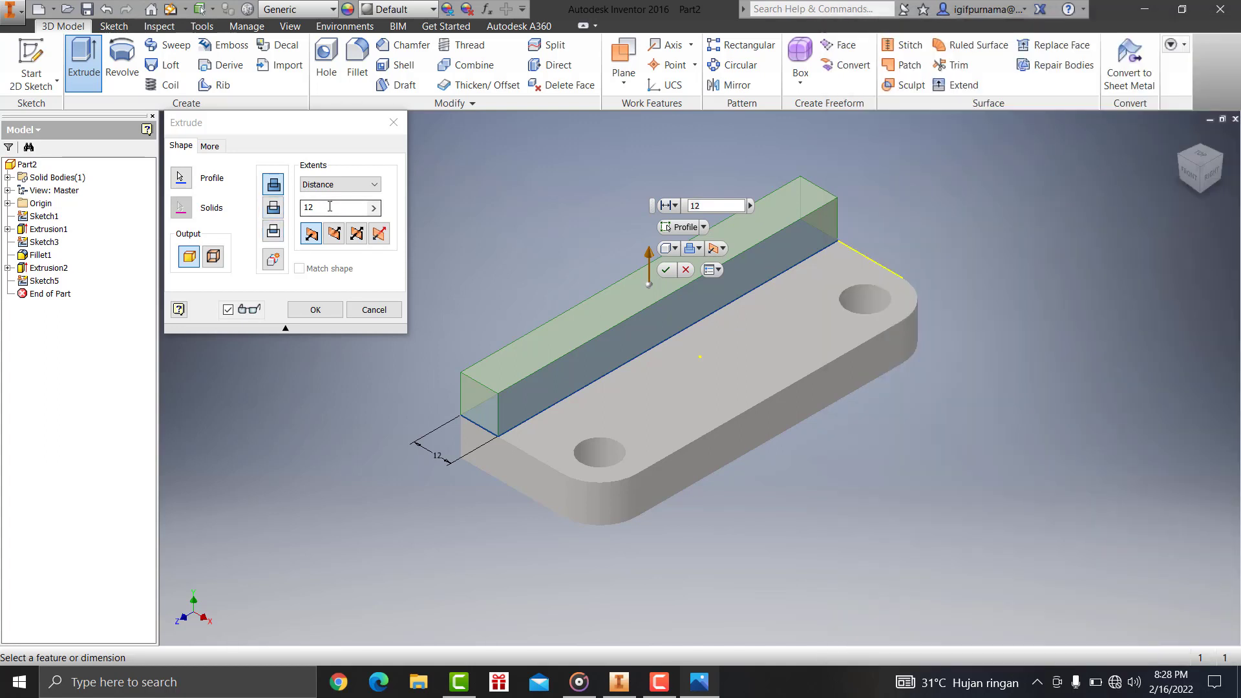
{"action": "double_click", "coordinate": [305, 208]}
{"action": "type", "text": "50"}
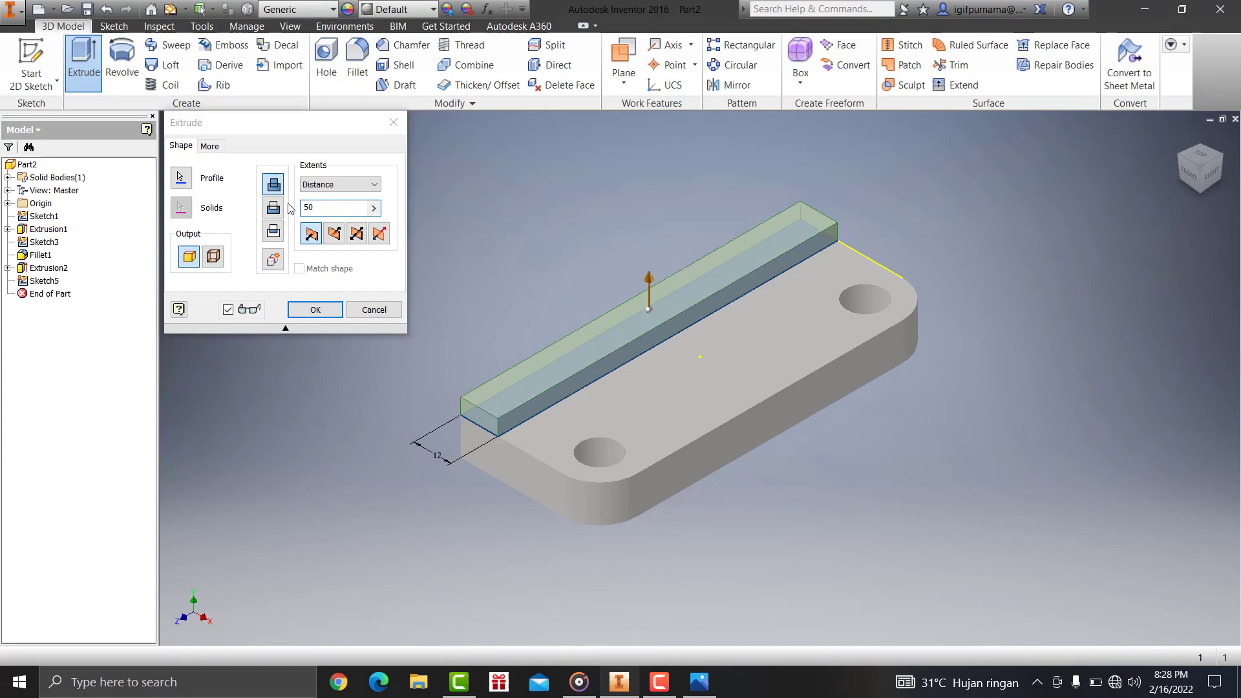
{"action": "key", "text": "Return"}
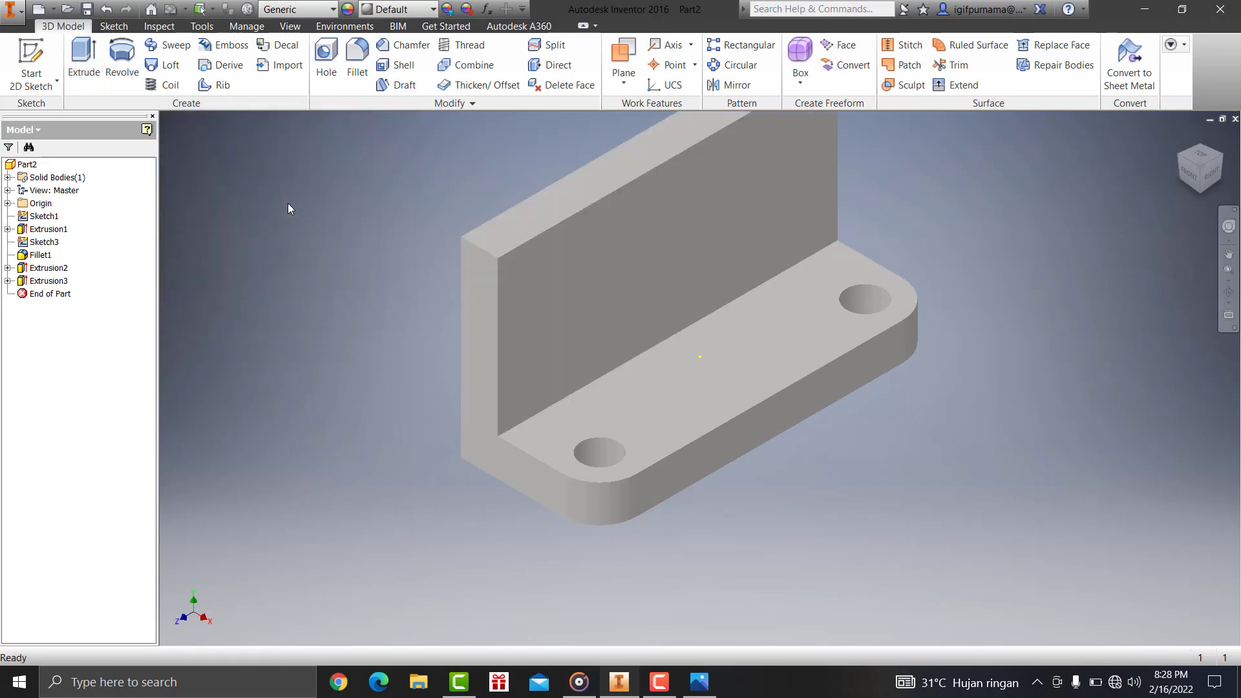
Check the reference drawing in Photos, then pan the model down and left
{"action": "left_click", "coordinate": [699, 682]}
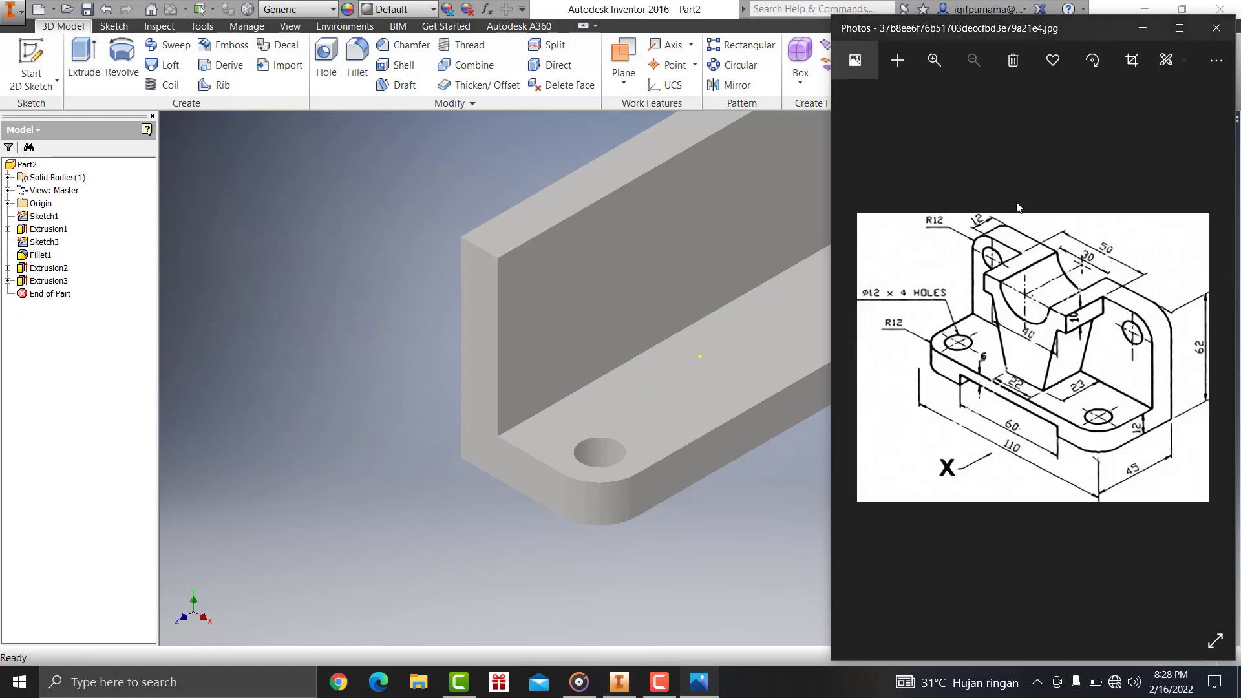
{"action": "left_click", "coordinate": [283, 348]}
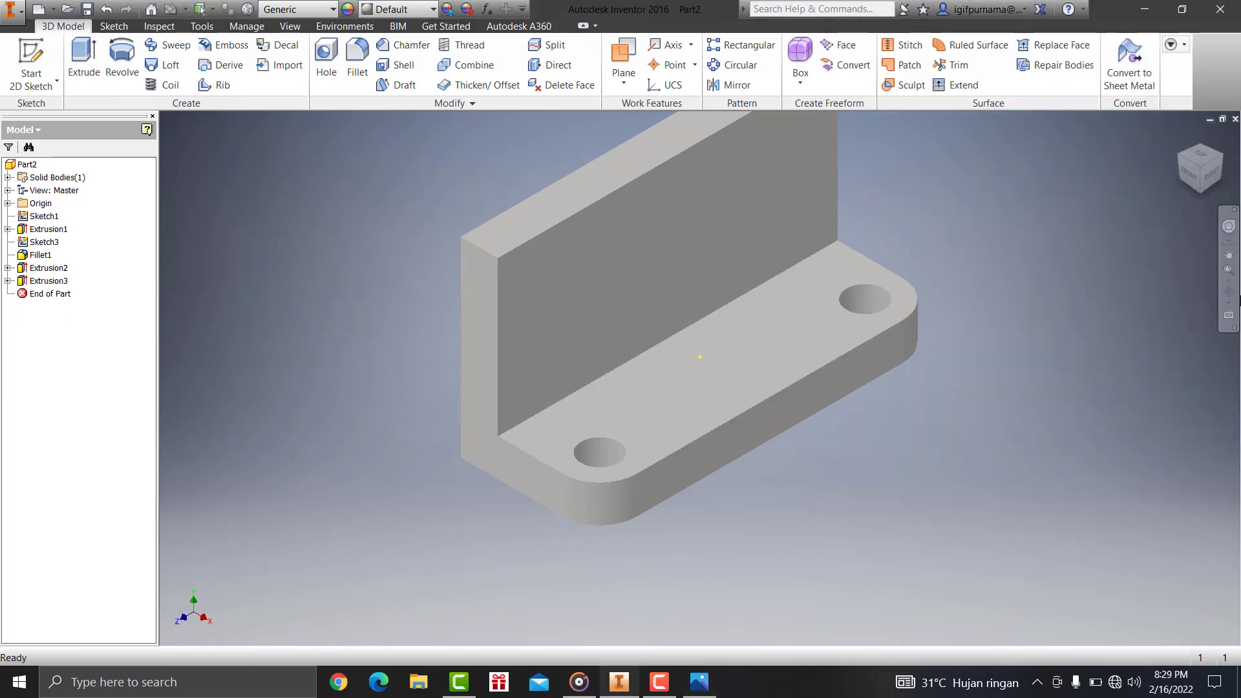
{"action": "left_click", "coordinate": [1229, 253]}
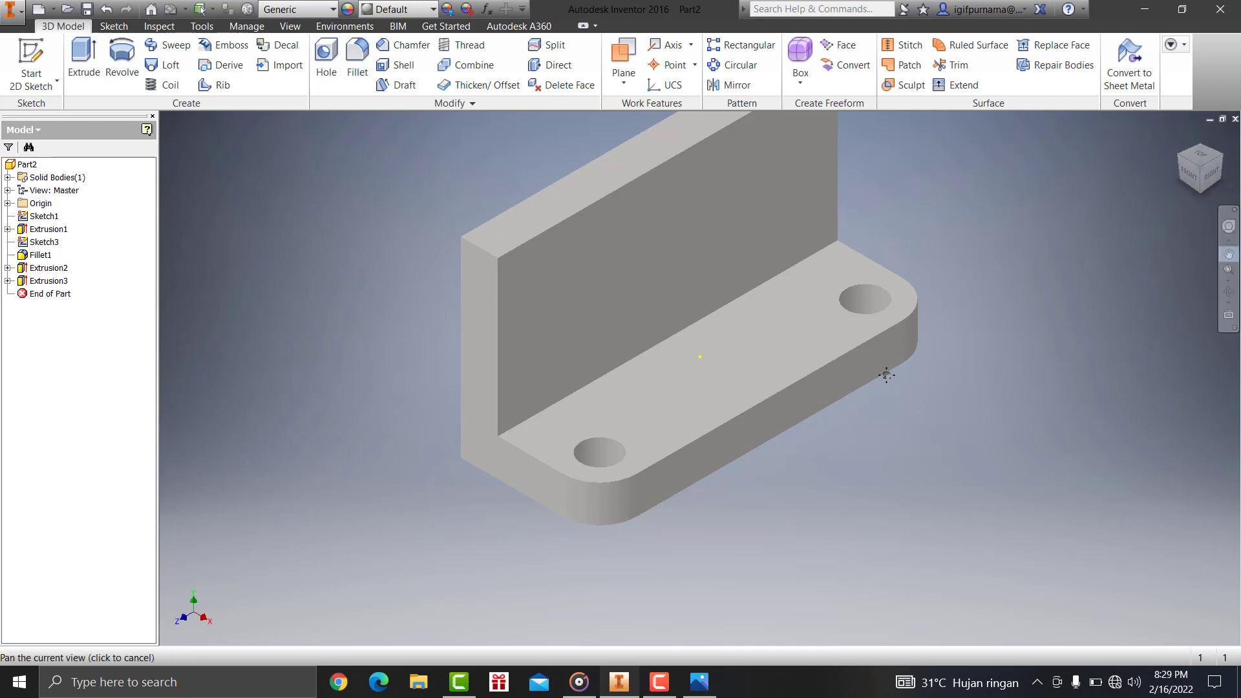
{"action": "left_click_drag", "start_coordinate": [989, 321], "coordinate": [861, 428]}
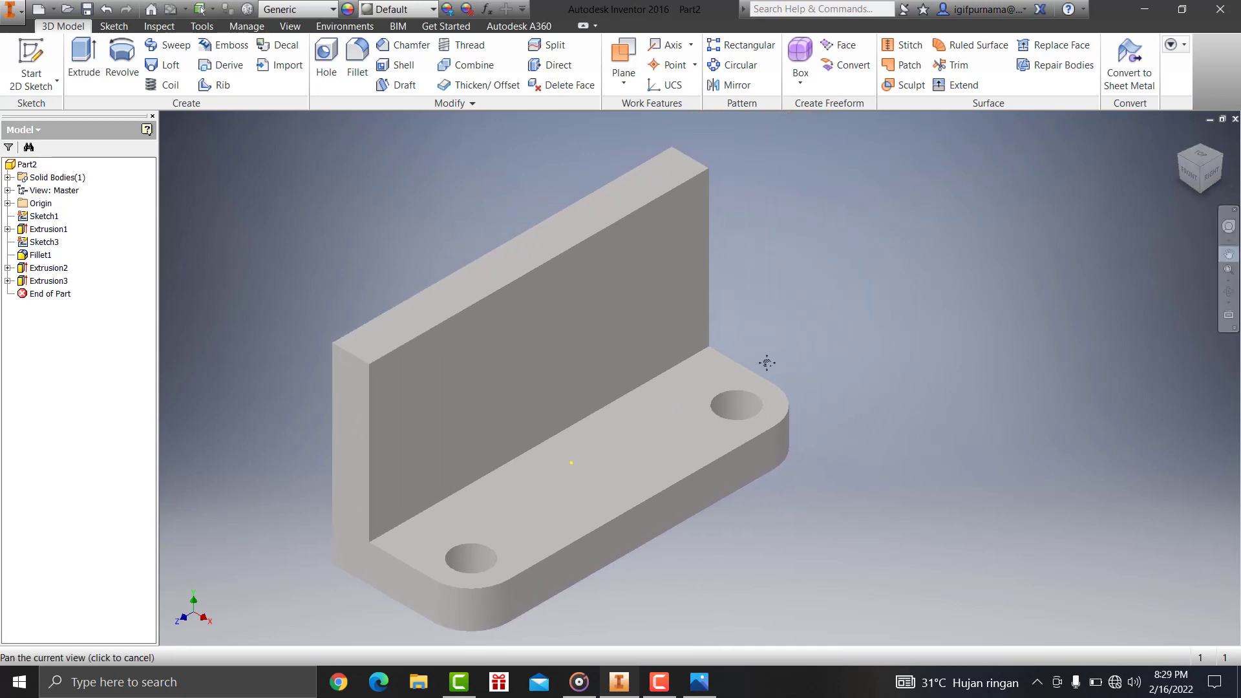
Fillet the wall's top-left and top-right edges at R12, then sketch on the wall's front face
{"action": "left_click", "coordinate": [352, 88]}
{"action": "left_click", "coordinate": [360, 347]}
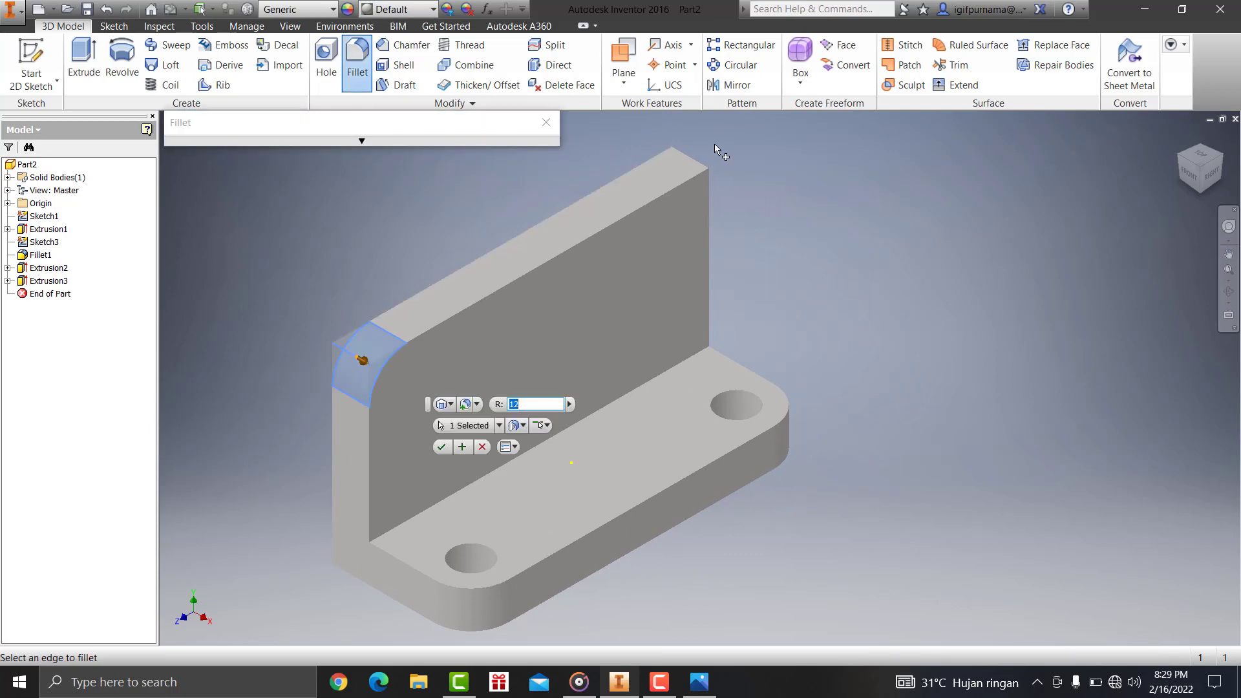
{"action": "left_click", "coordinate": [695, 157]}
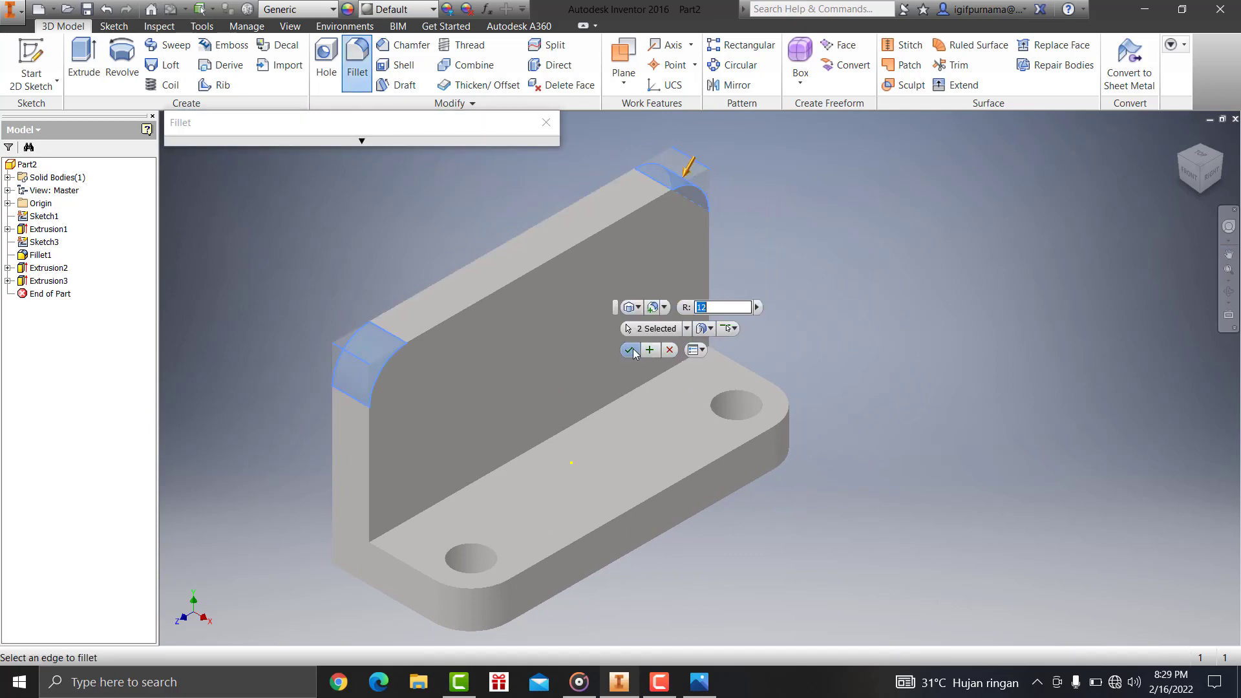
{"action": "left_click", "coordinate": [629, 349]}
{"action": "left_click", "coordinate": [611, 333]}
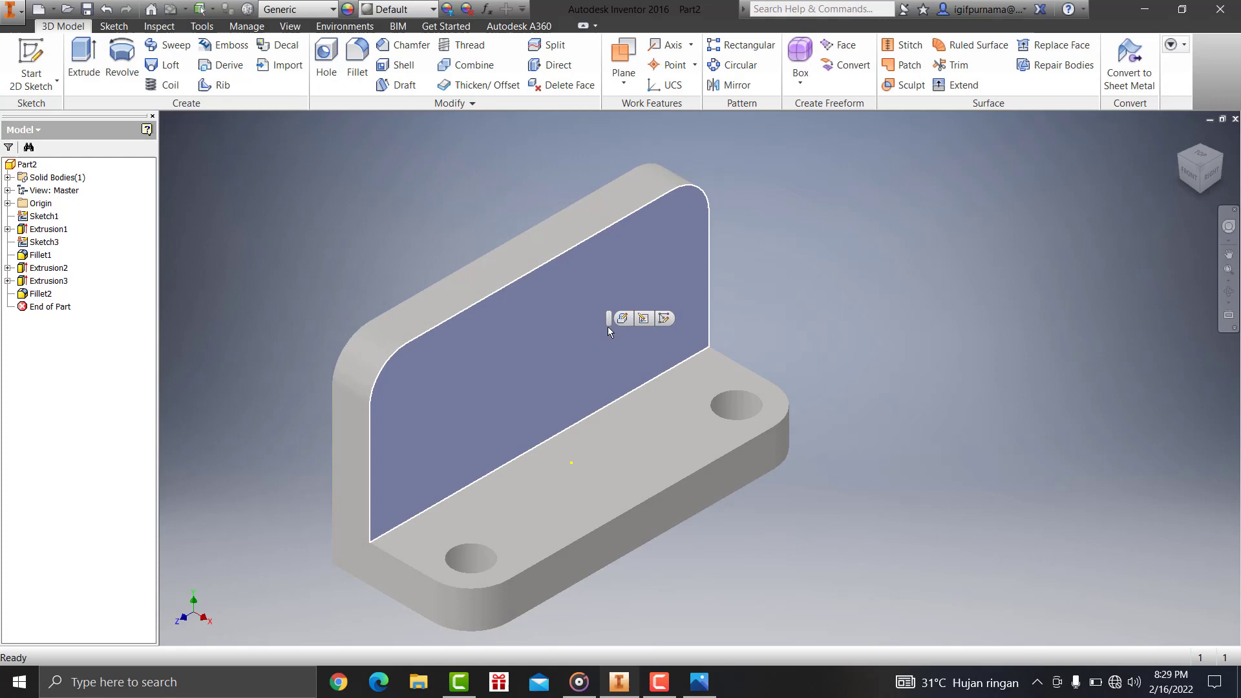
{"action": "left_click", "coordinate": [664, 320]}
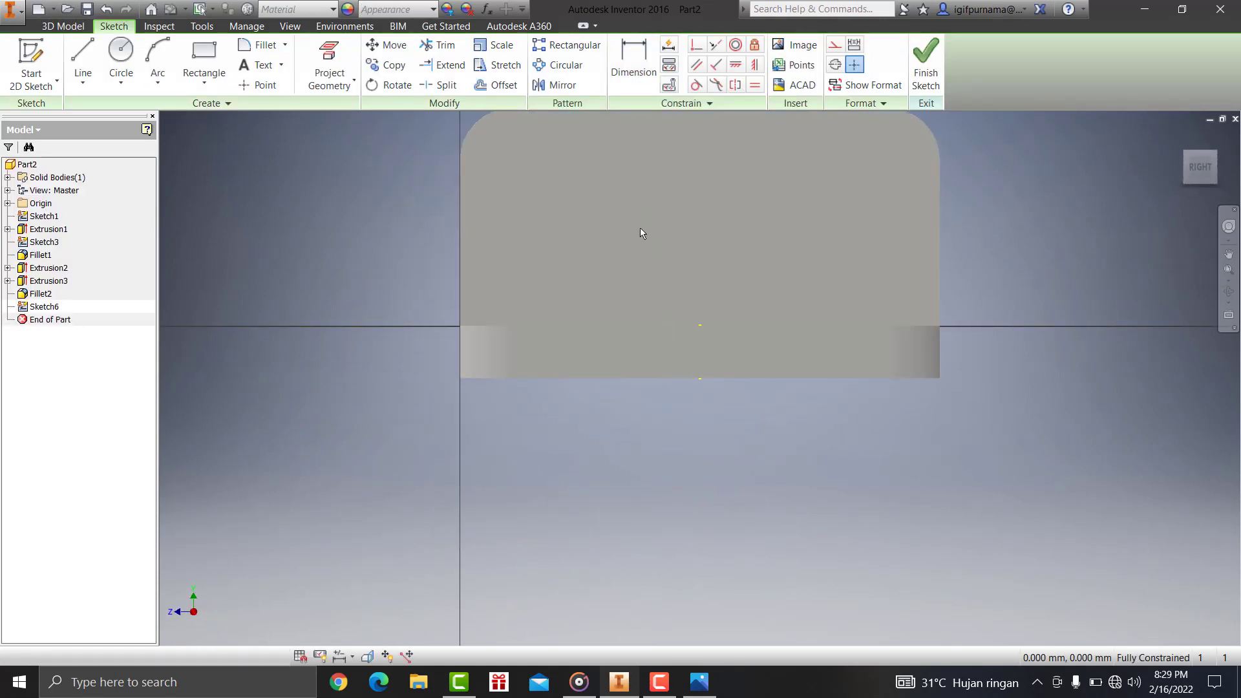
Draw two 12 mm circles centred near the wall's top-left and top-right corners, then finish Sketch6
{"action": "key", "text": "F2"}
{"action": "left_click_drag", "start_coordinate": [630, 331], "coordinate": [615, 403]}
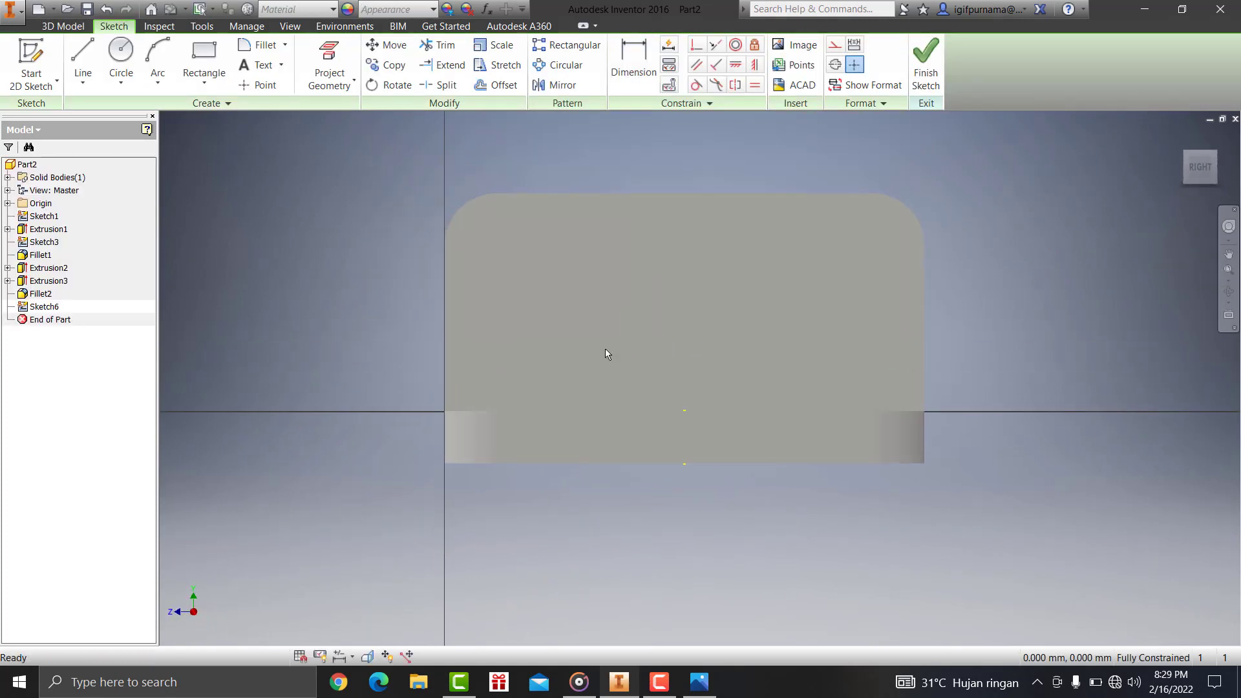
{"action": "left_click", "coordinate": [121, 51]}
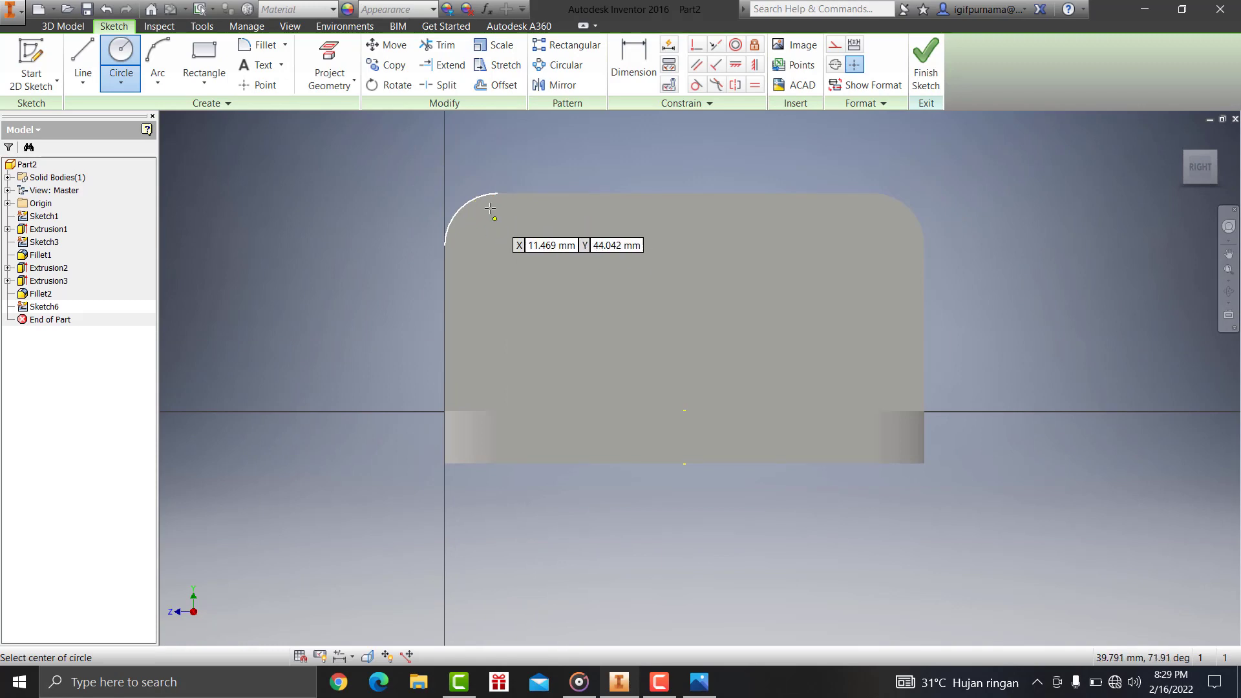
{"action": "left_click", "coordinate": [496, 245]}
{"action": "type", "text": "12"}
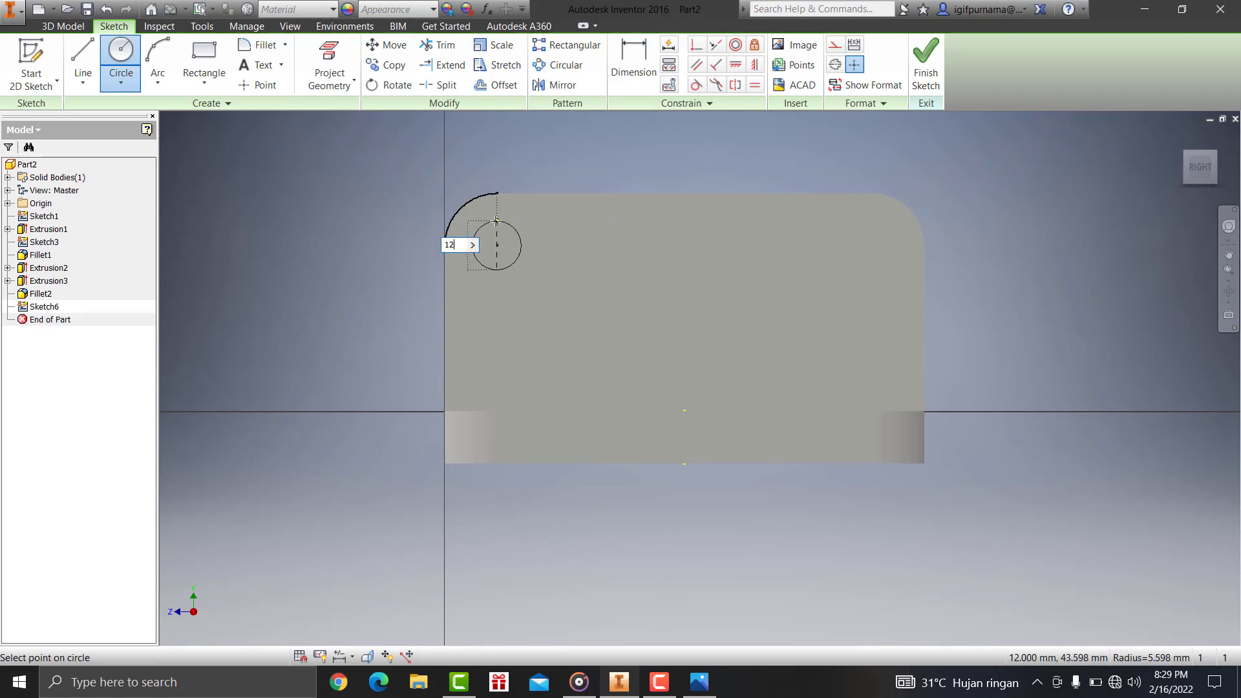
{"action": "key", "text": "Return"}
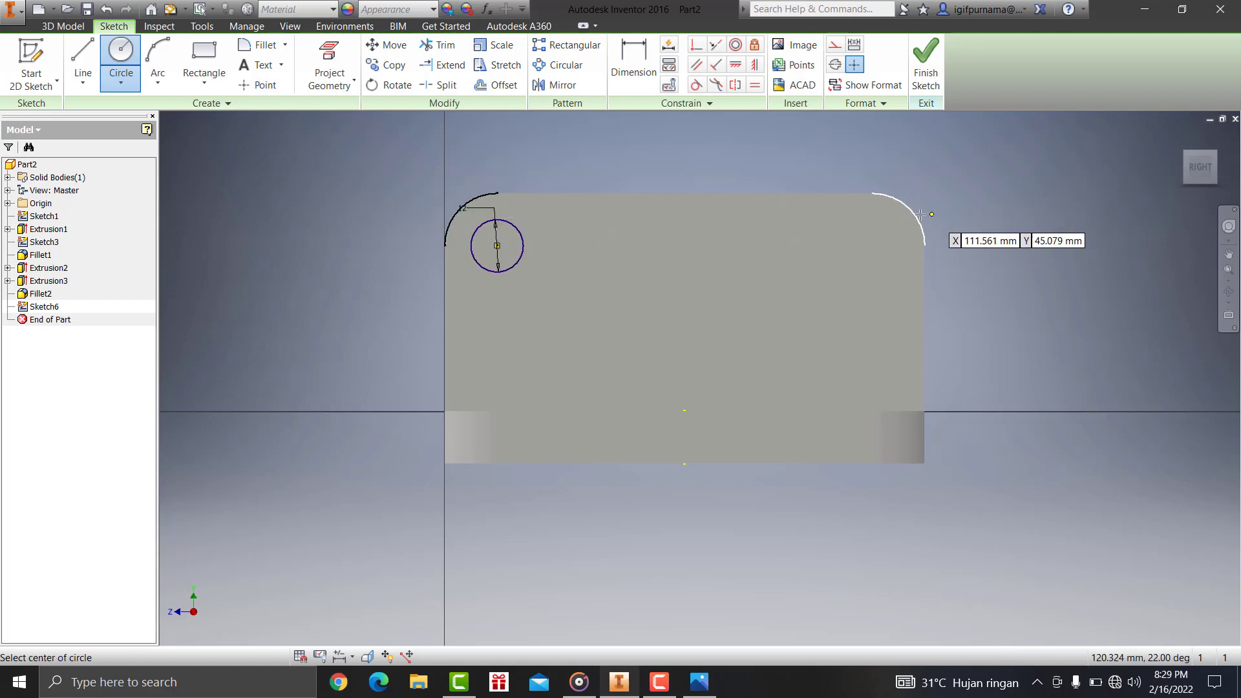
{"action": "left_click", "coordinate": [872, 245]}
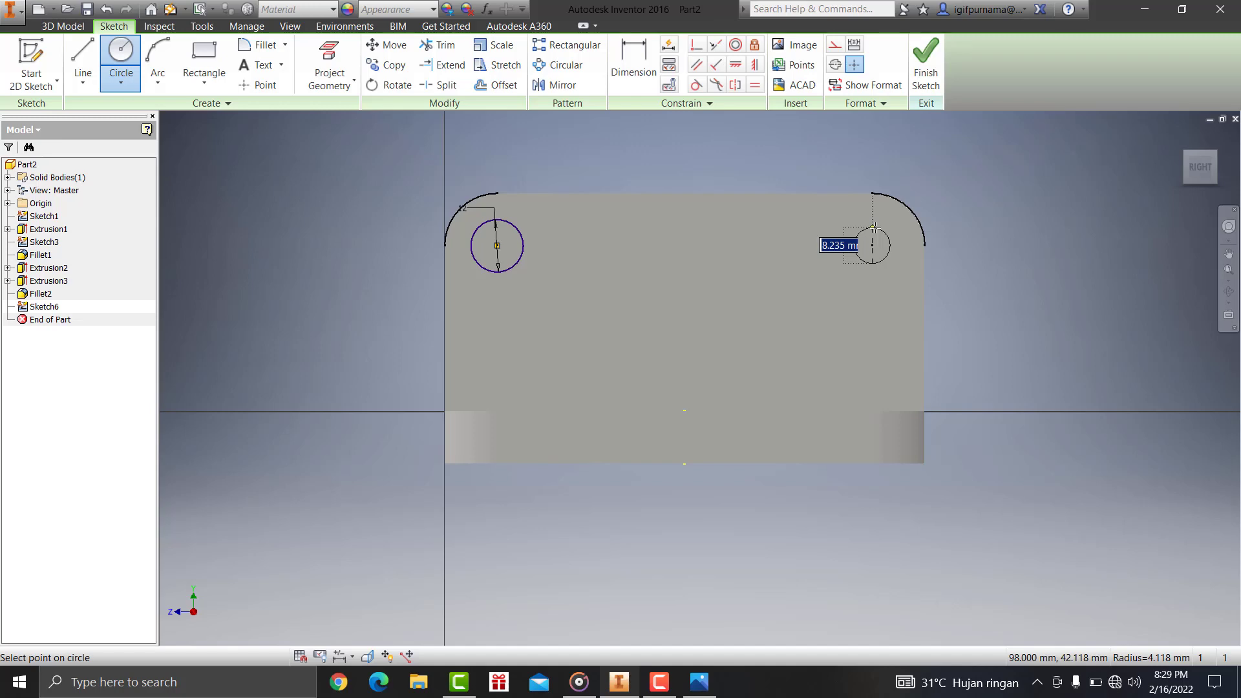
{"action": "type", "text": "12"}
{"action": "key", "text": "Return"}
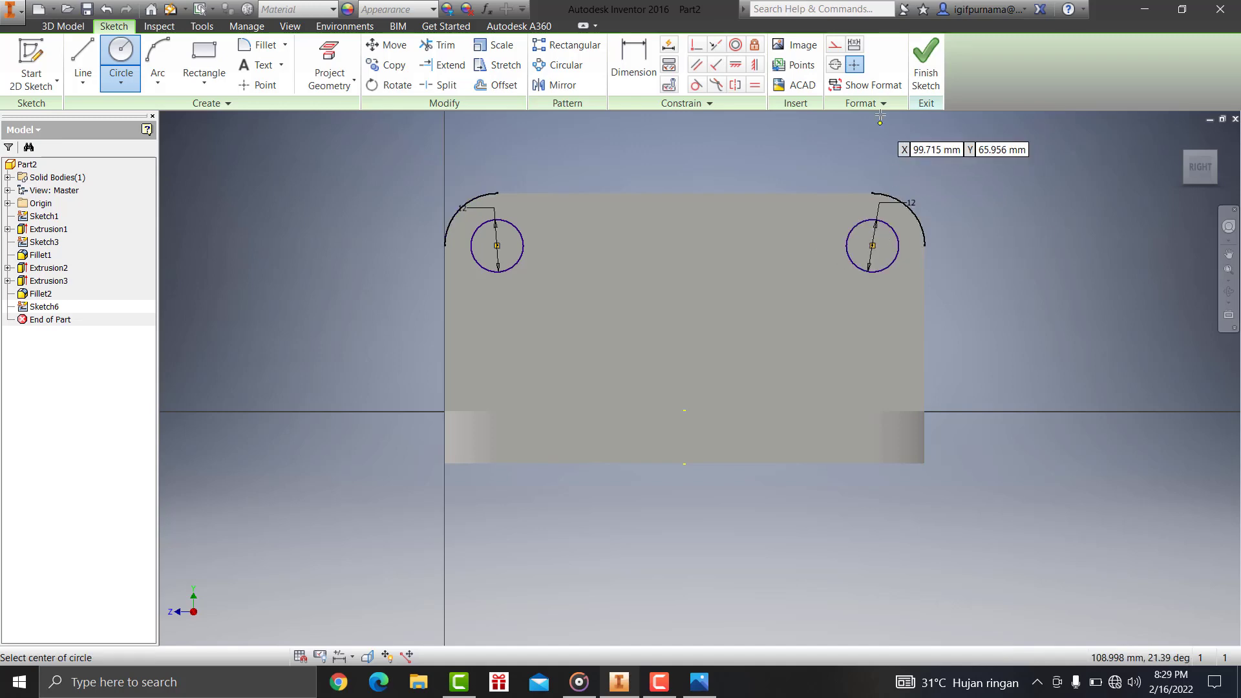
{"action": "left_click", "coordinate": [926, 65]}
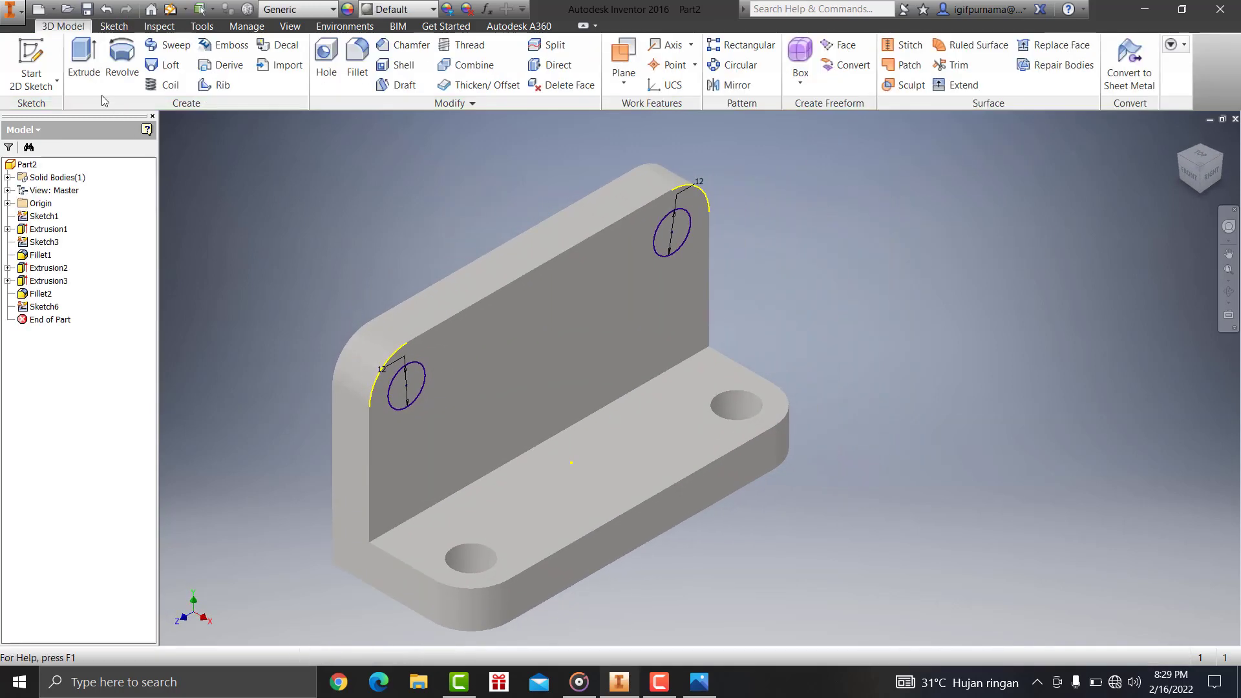
Extrude-cut both 12 mm circles through the wall, then check the reference drawing
{"action": "left_click", "coordinate": [87, 61]}
{"action": "left_click", "coordinate": [406, 385]}
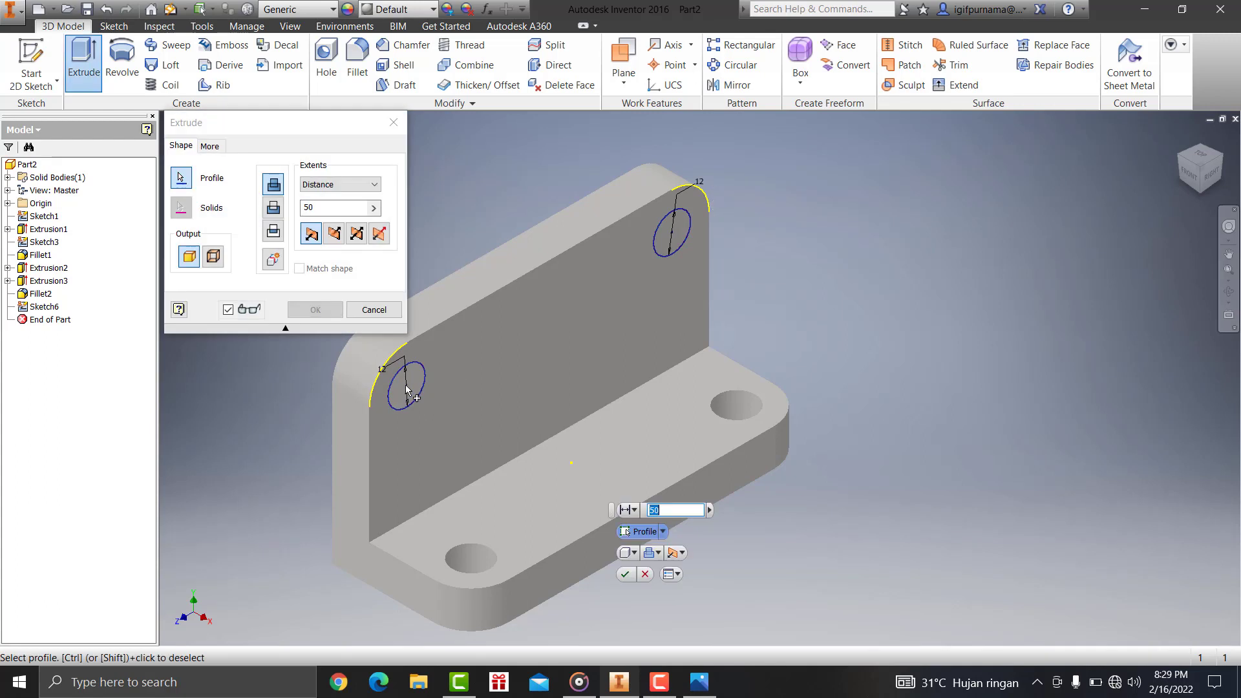
{"action": "left_click", "coordinate": [668, 244]}
{"action": "left_click", "coordinate": [335, 234]}
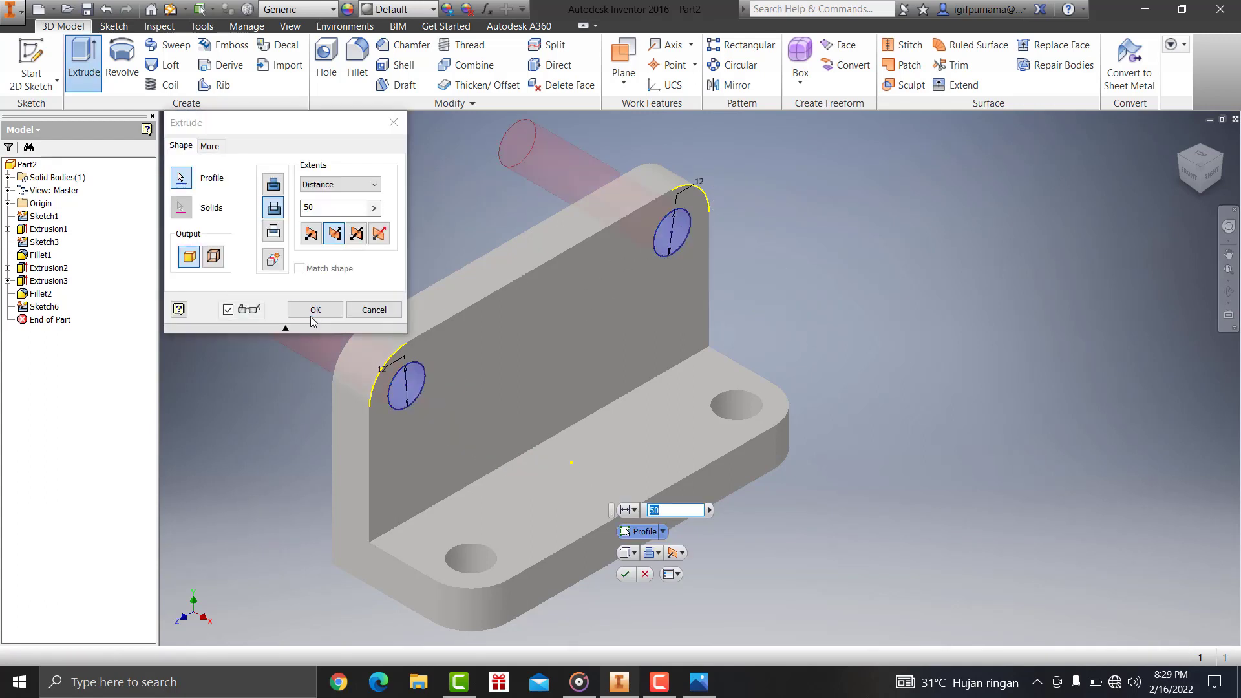
{"action": "left_click", "coordinate": [314, 310]}
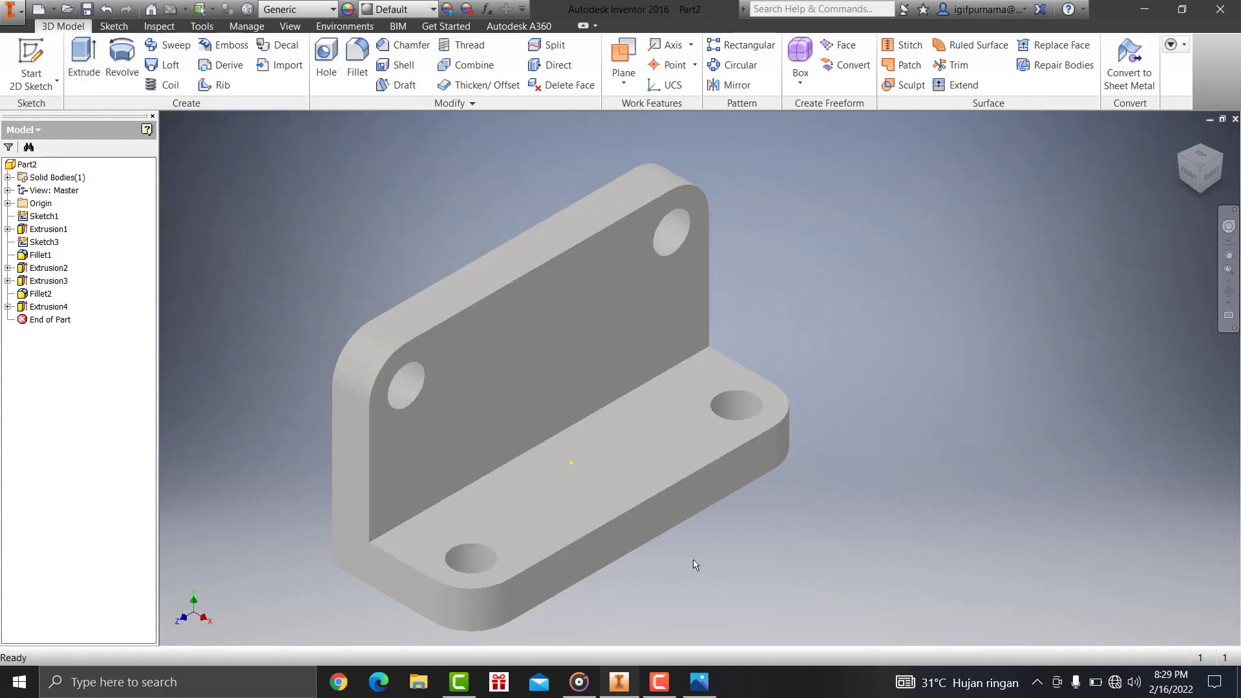
{"action": "left_click", "coordinate": [700, 682]}
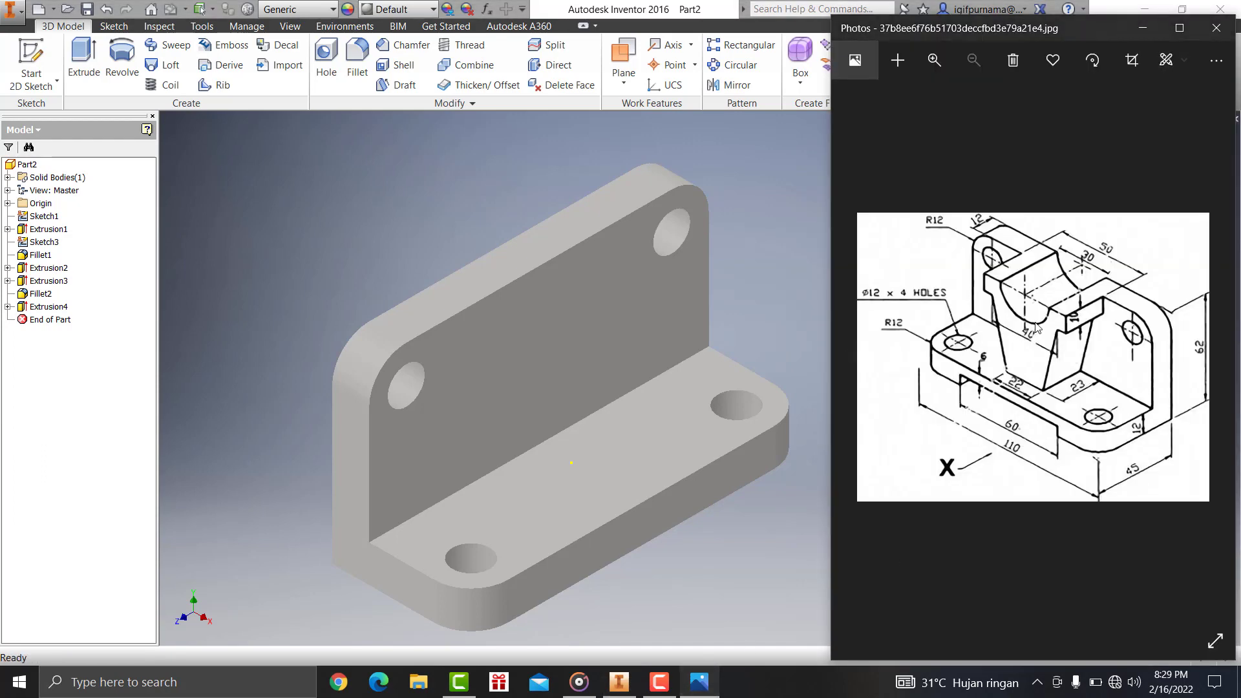
{"action": "left_click", "coordinate": [603, 344]}
Start a sketch on the wall's back face, pan the view, and check the reference drawing
{"action": "left_click", "coordinate": [642, 340]}
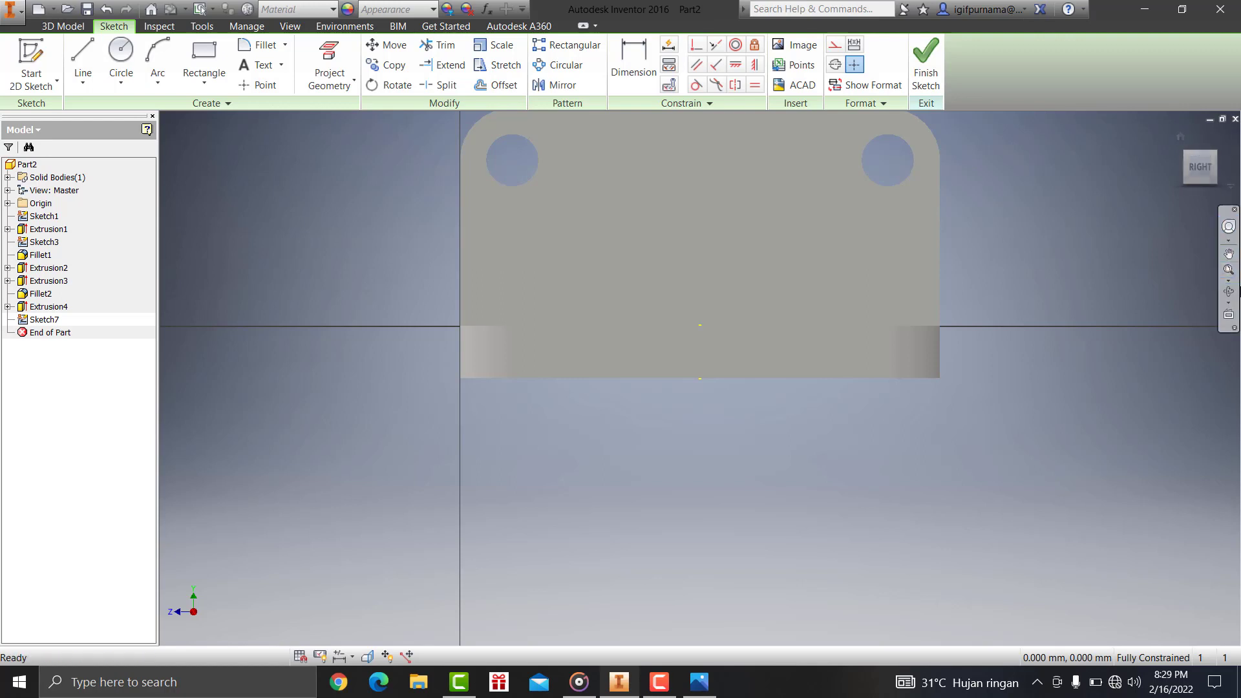
{"action": "left_click", "coordinate": [1229, 254]}
{"action": "left_click_drag", "start_coordinate": [831, 258], "coordinate": [780, 390]}
{"action": "right_click", "coordinate": [1009, 239]}
{"action": "key", "text": "Escape"}
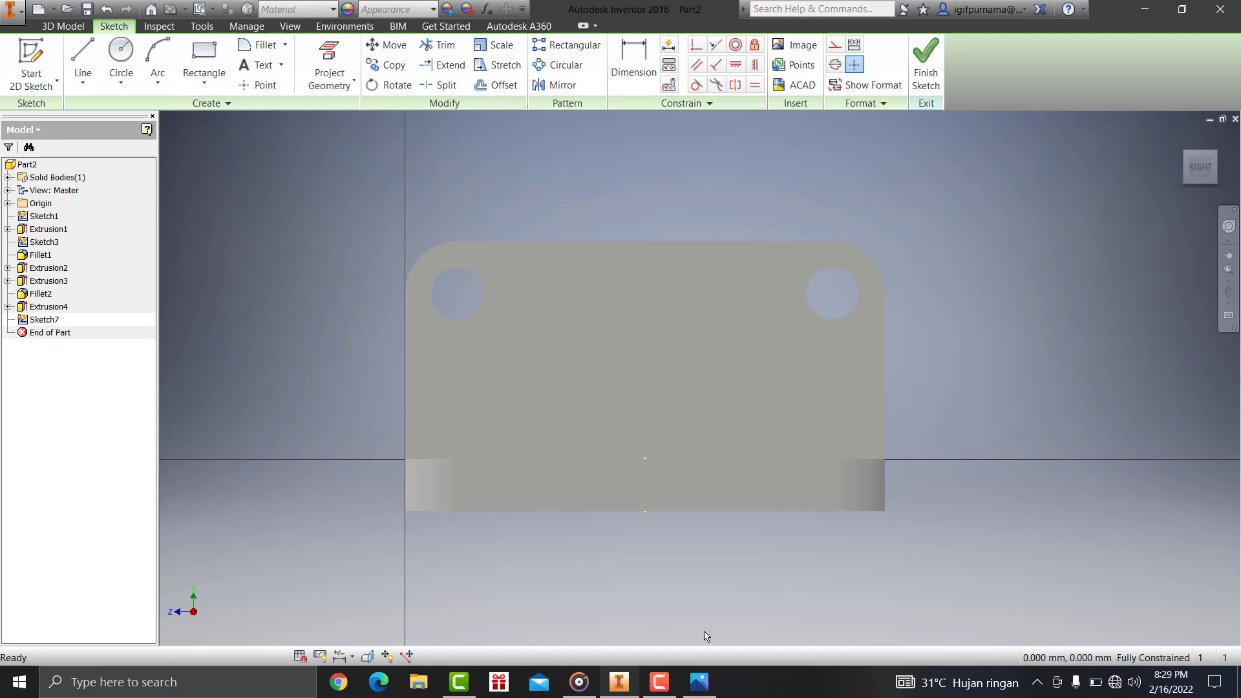
{"action": "left_click", "coordinate": [699, 683]}
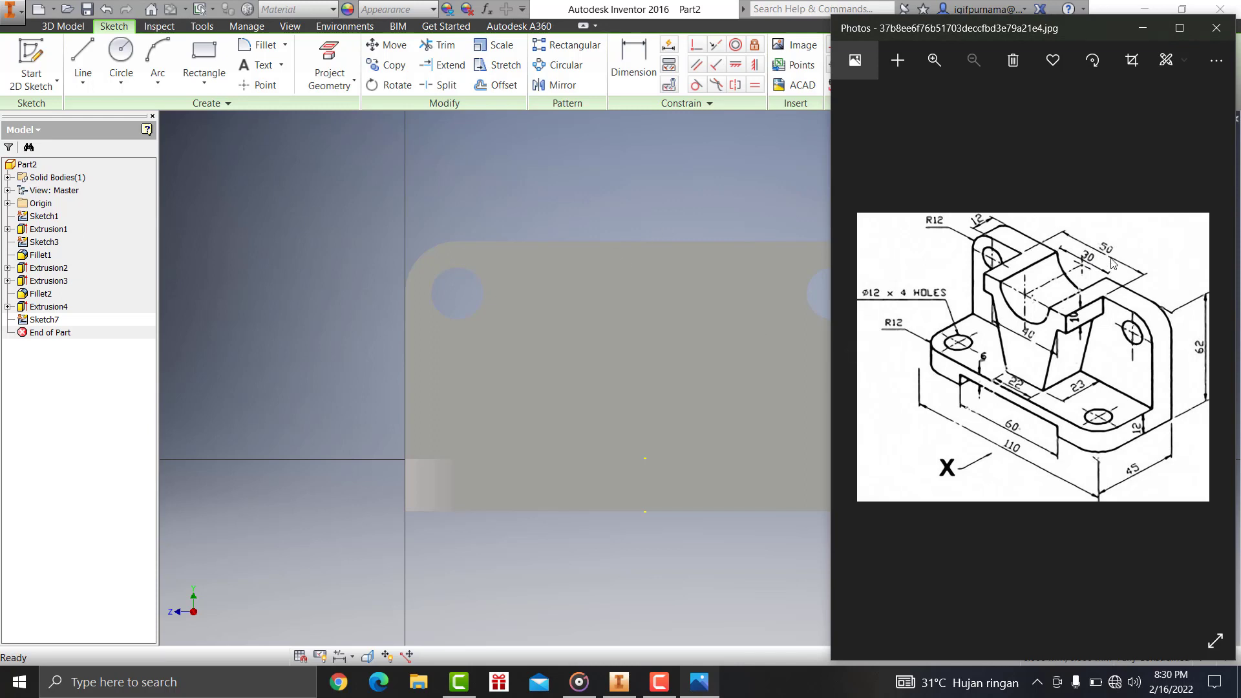
Draw a 25 mm line from the top edge's midpoint, undoing a stray 12 mm attempt
{"action": "left_click", "coordinate": [82, 59]}
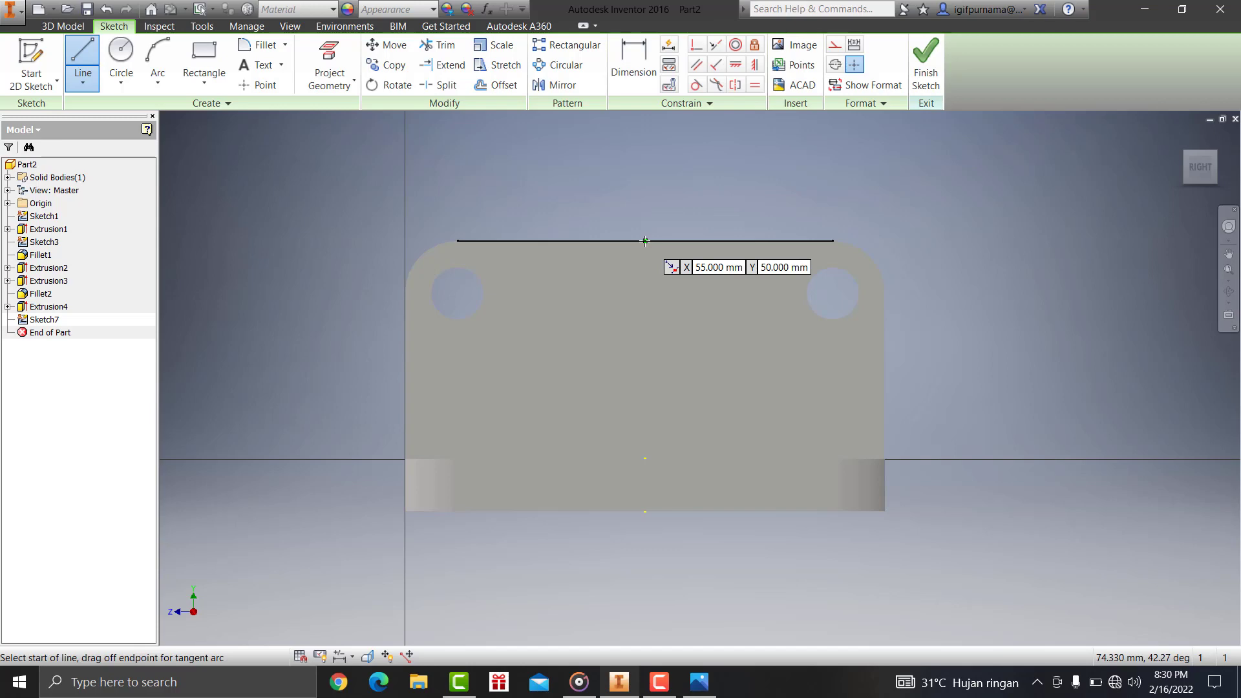
{"action": "left_click", "coordinate": [645, 242]}
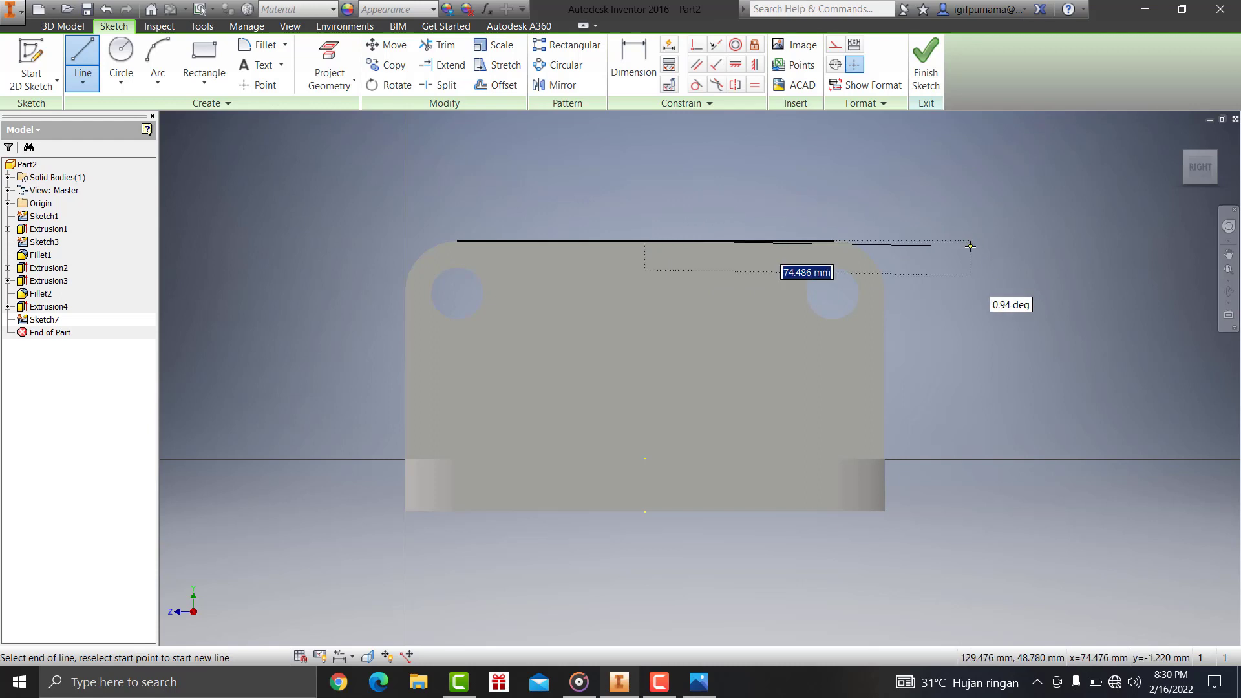
{"action": "type", "text": "25"}
{"action": "key", "text": "Return"}
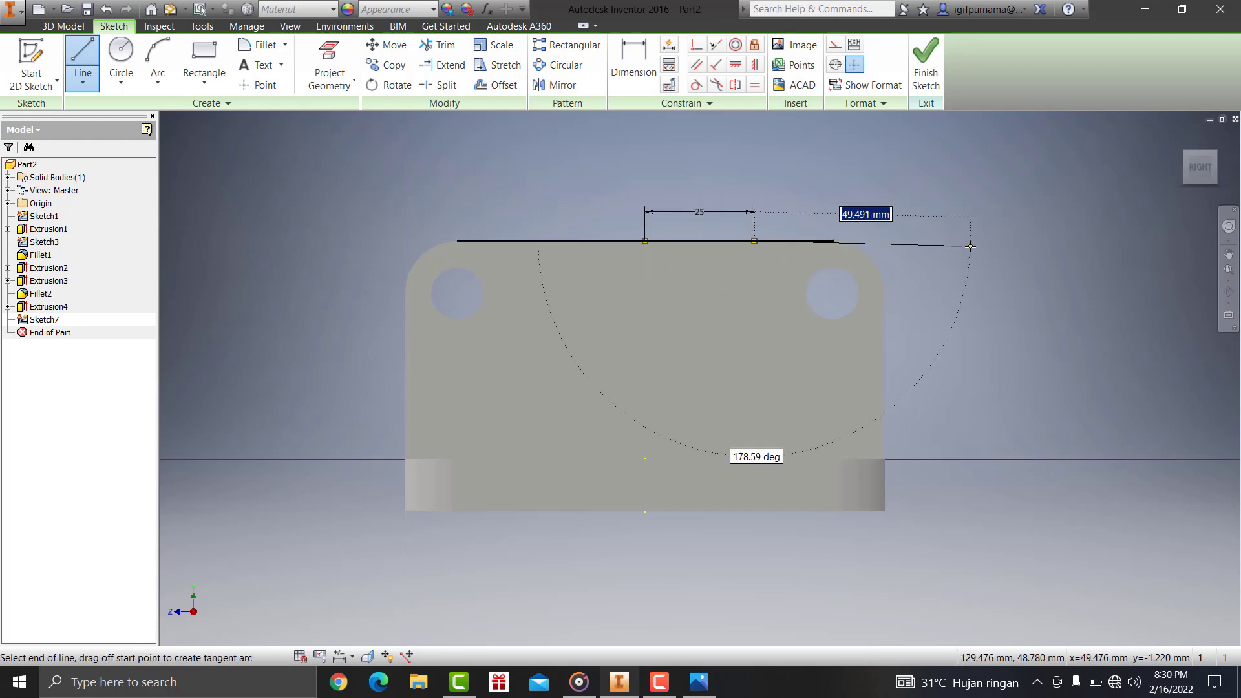
{"action": "key", "text": "Escape"}
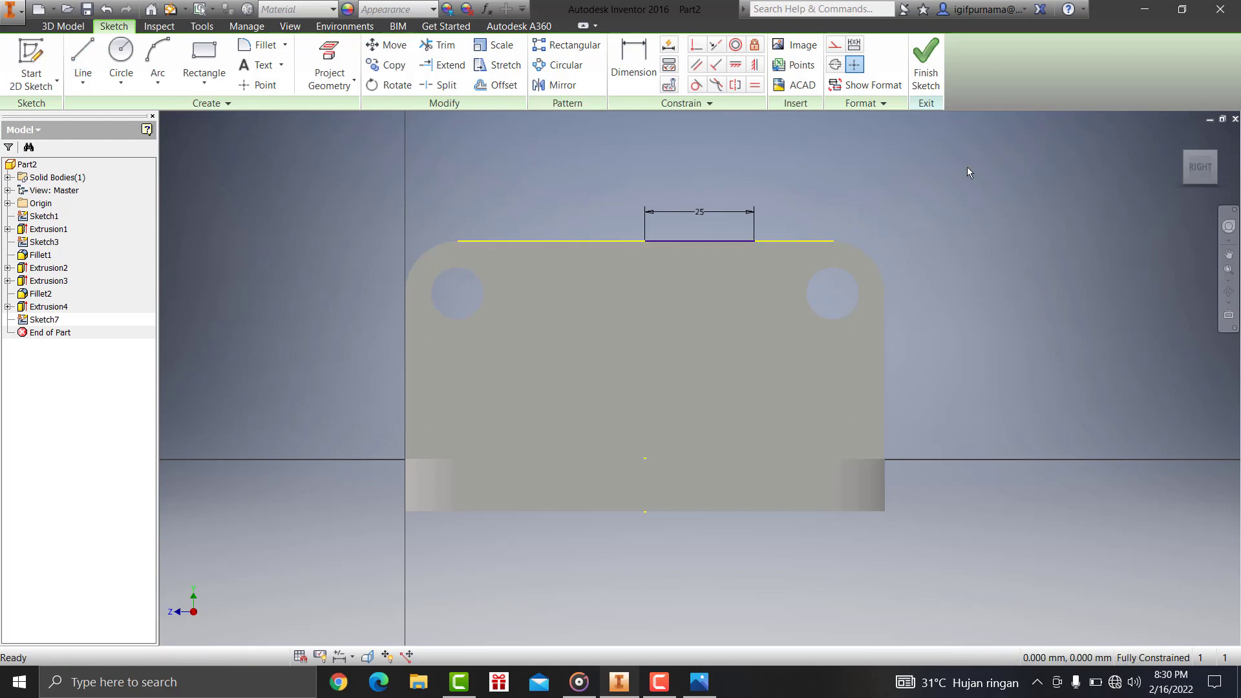
{"action": "left_click", "coordinate": [83, 61]}
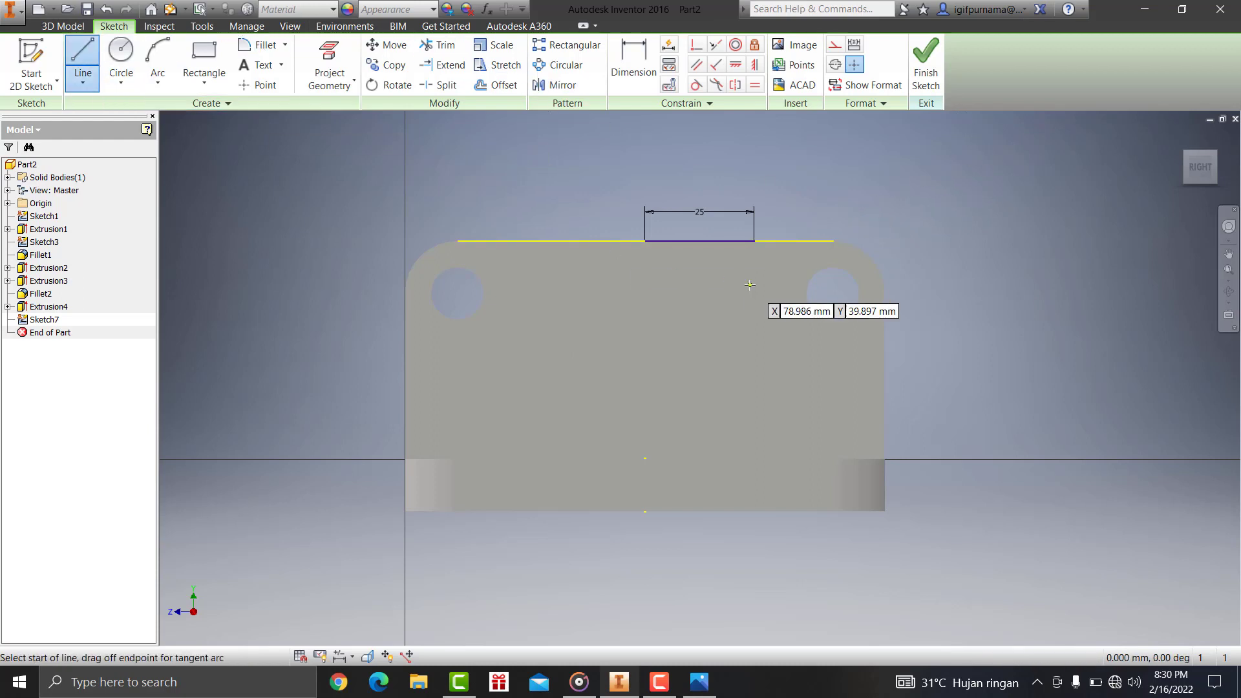
{"action": "left_click", "coordinate": [645, 240]}
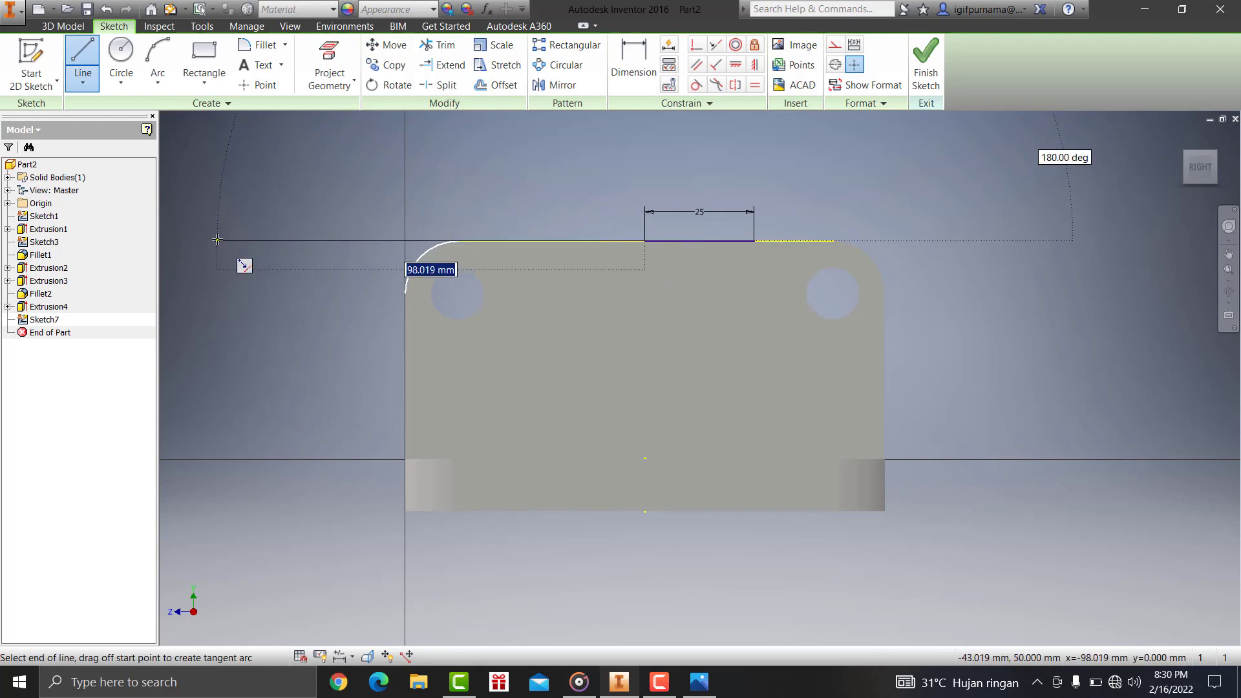
{"action": "type", "text": "12"}
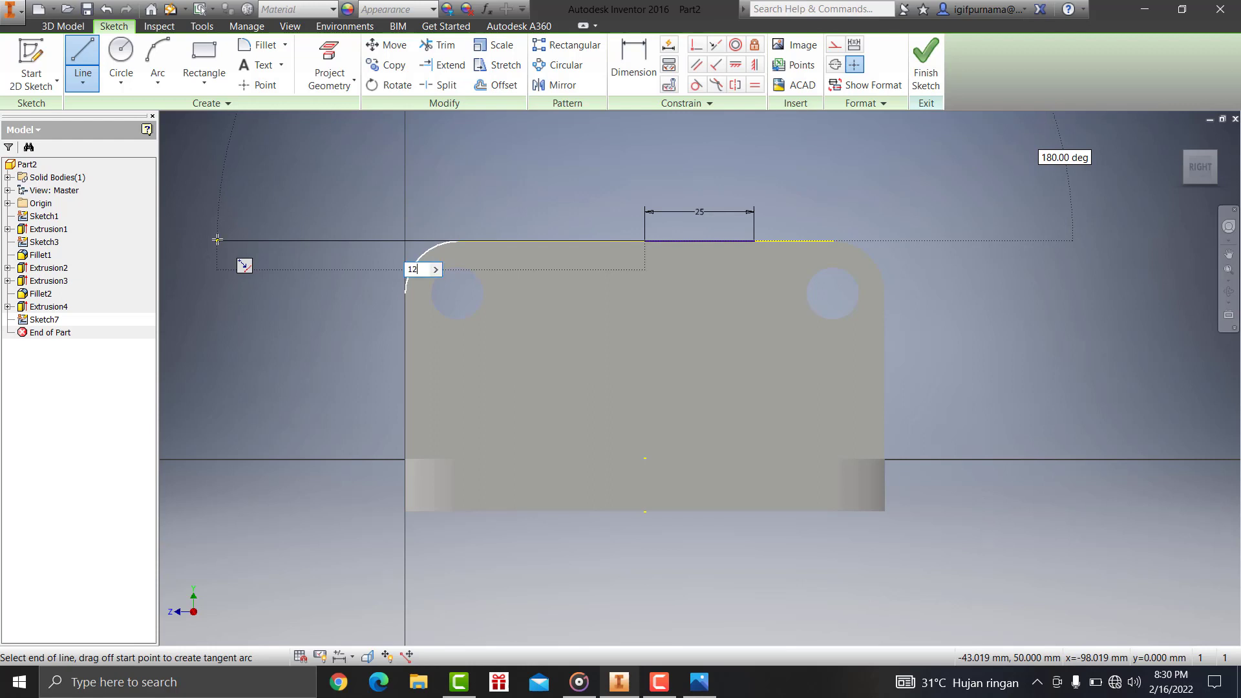
{"action": "key", "text": "Return"}
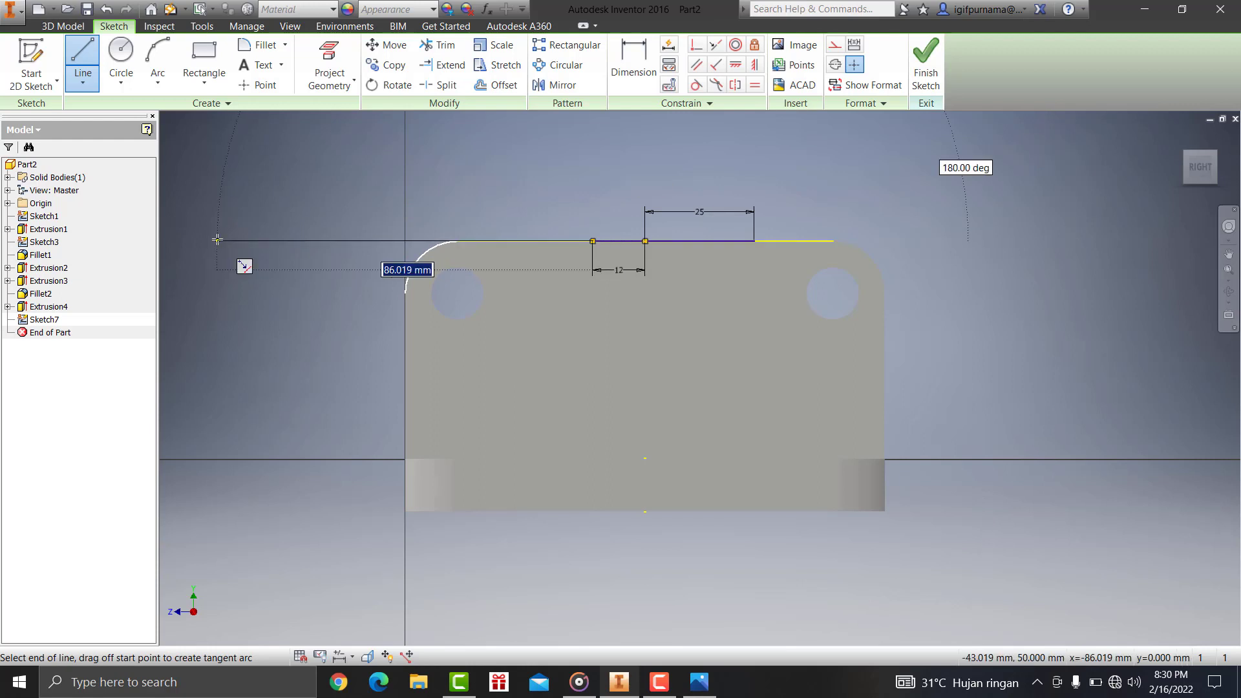
{"action": "key", "text": "Escape"}
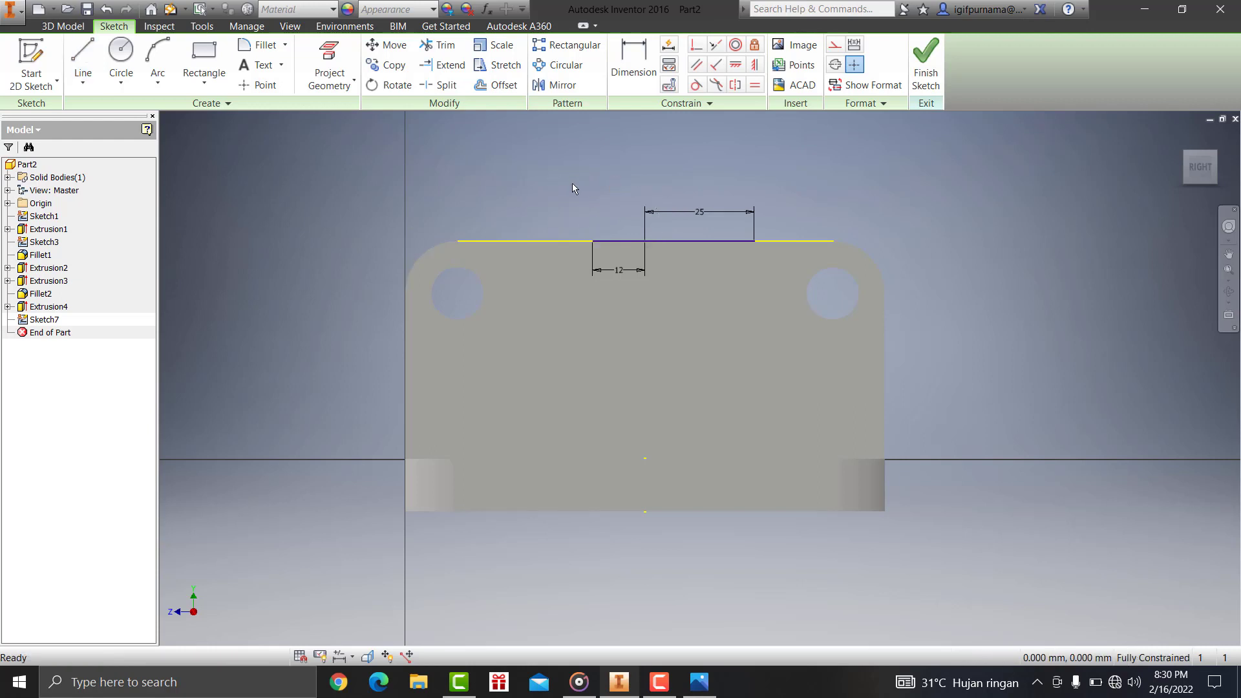
{"action": "key", "text": "ctrl+z"}
Draw a 25 mm top segment leftward and an 11 mm base segment slanting to the top-right corner
{"action": "left_click", "coordinate": [83, 61]}
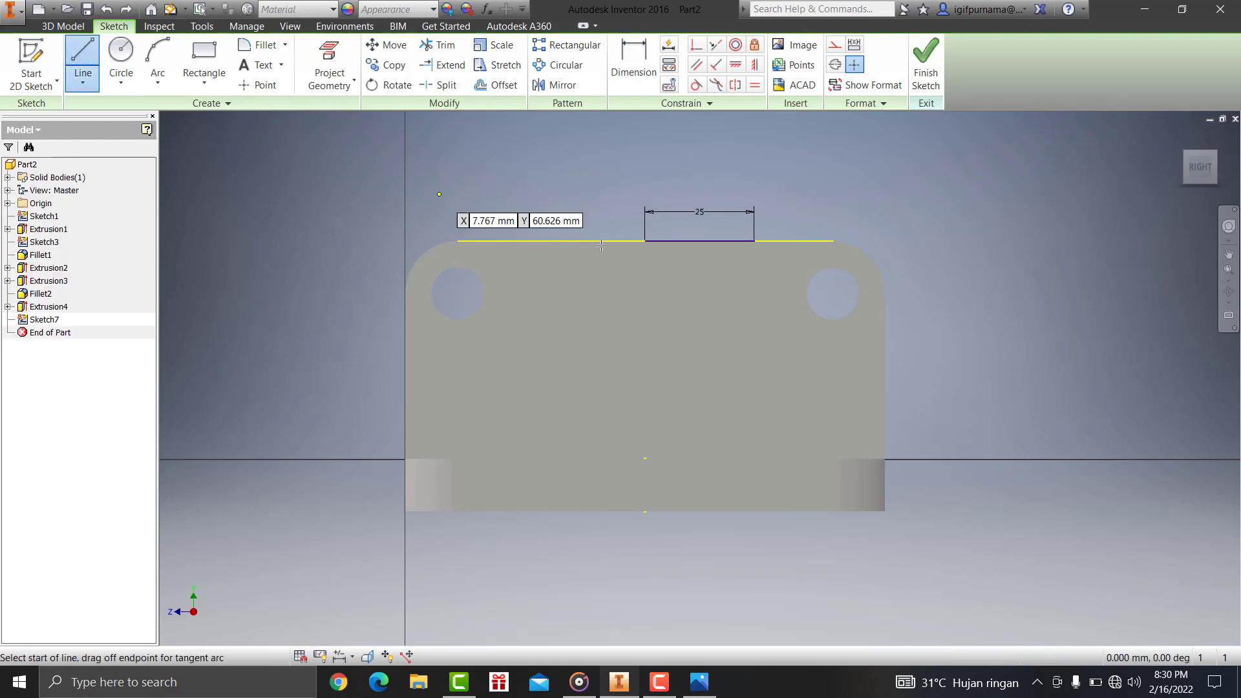
{"action": "left_click", "coordinate": [646, 241]}
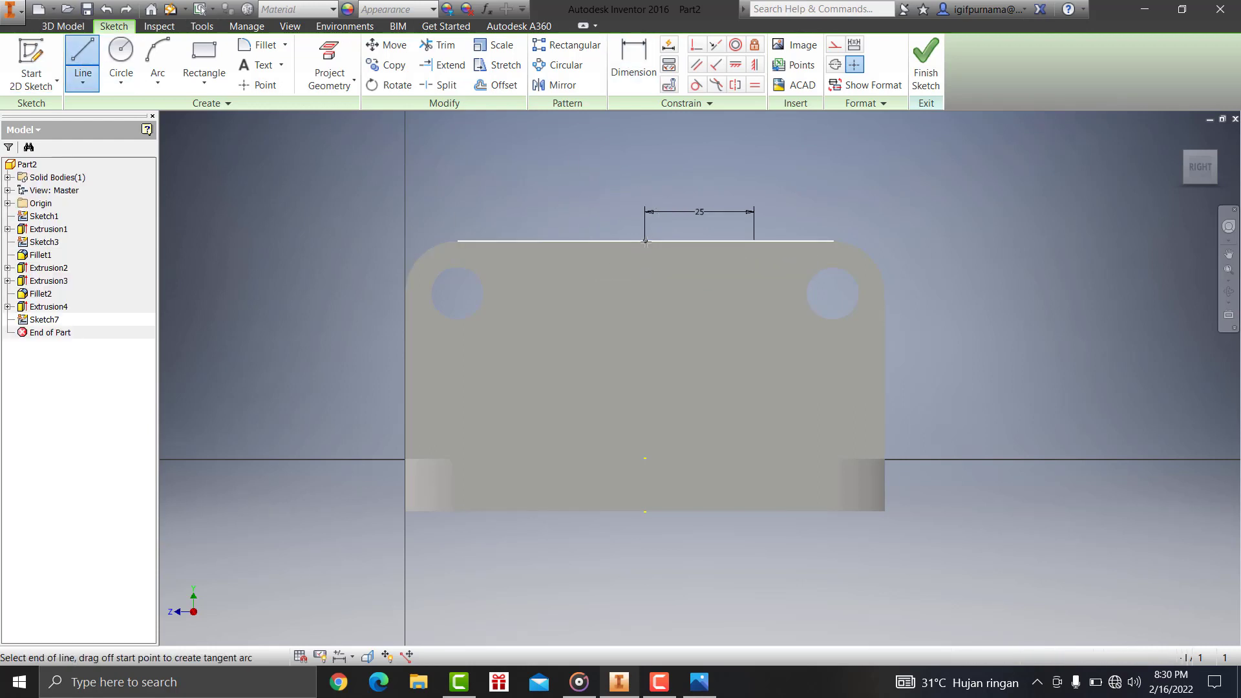
{"action": "type", "text": "2"}
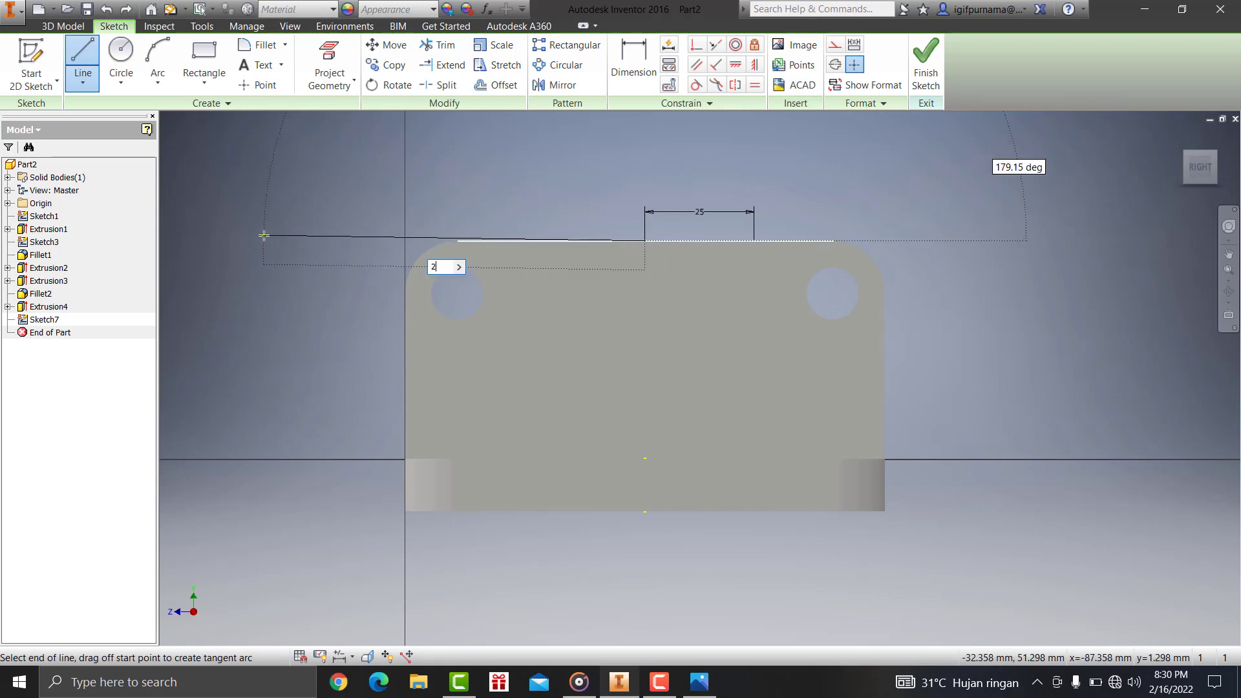
{"action": "key", "text": "Return"}
{"action": "key", "text": "Escape"}
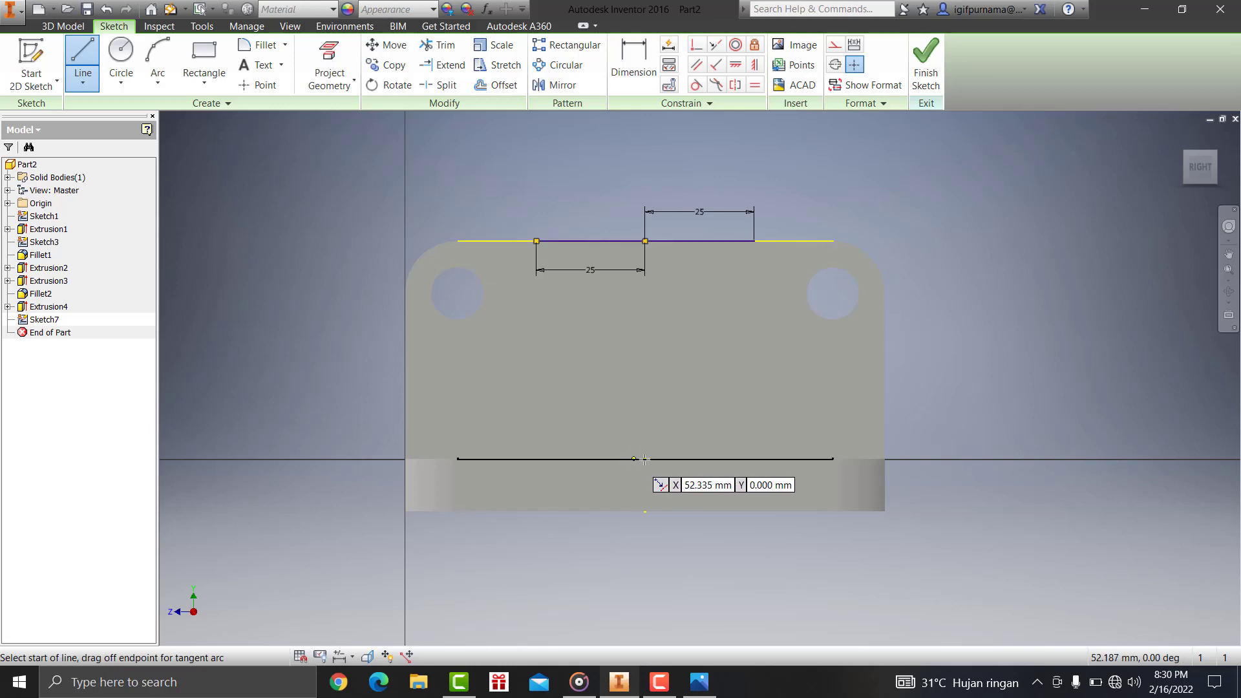
{"action": "left_click", "coordinate": [644, 459]}
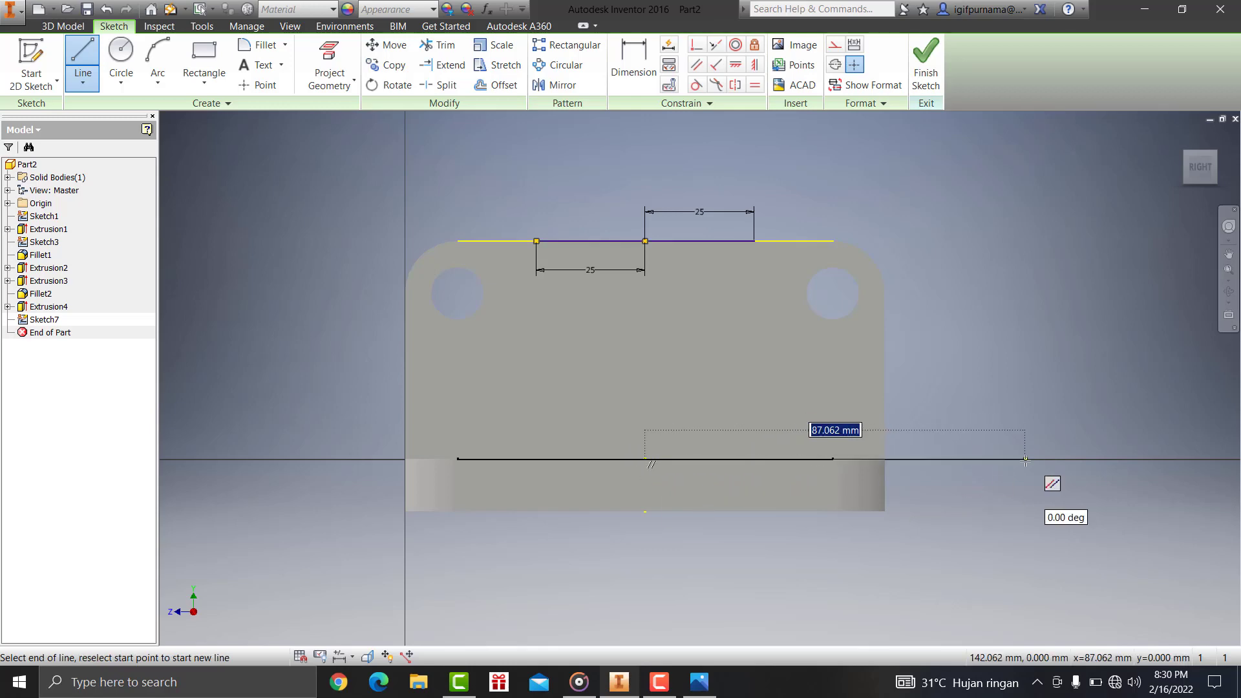
{"action": "type", "text": "11"}
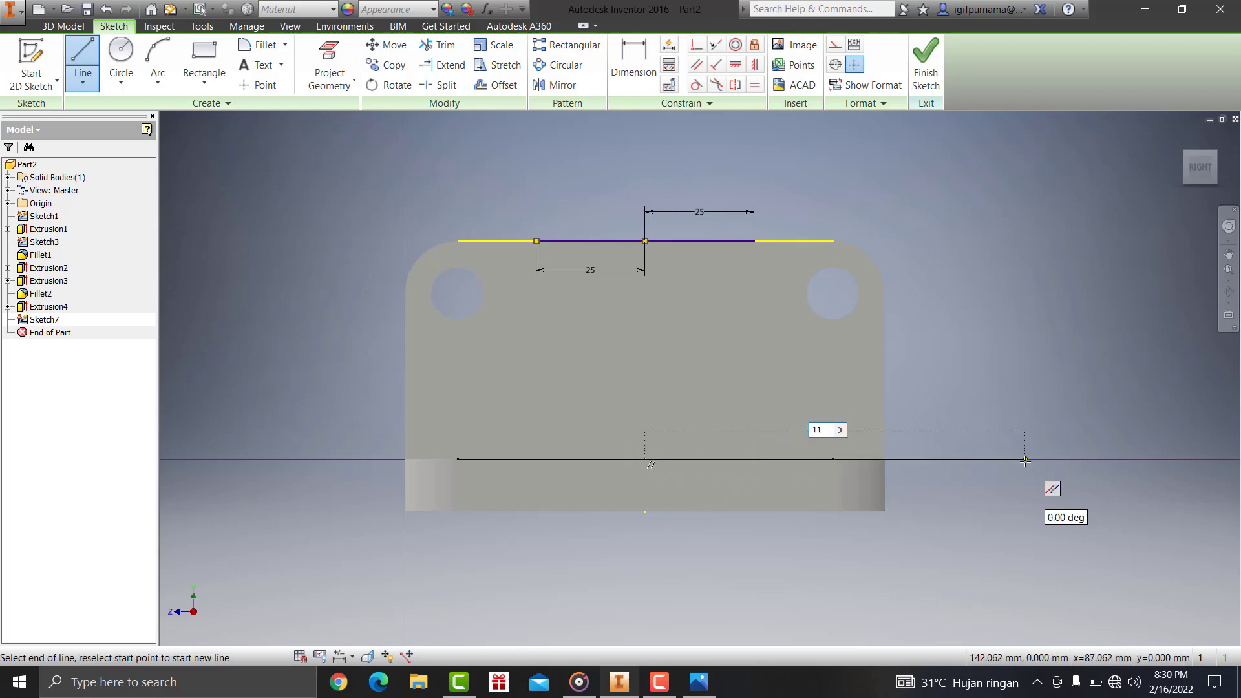
{"action": "key", "text": "Return"}
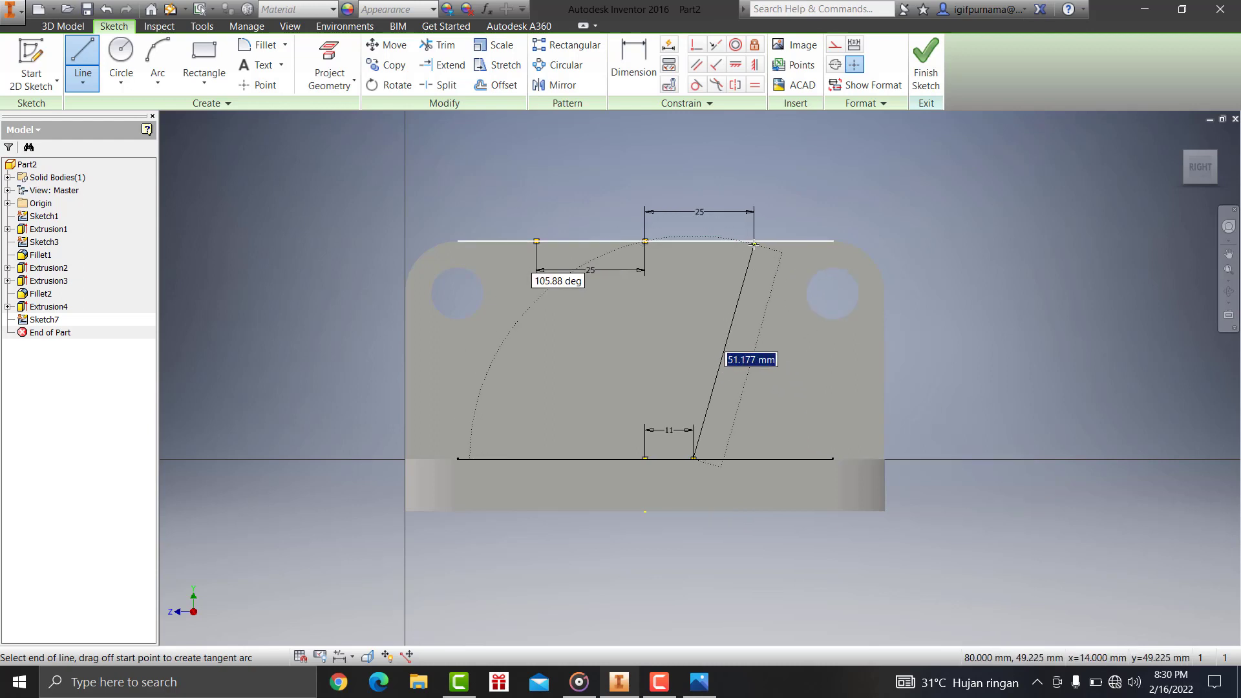
{"action": "double_click", "coordinate": [755, 241]}
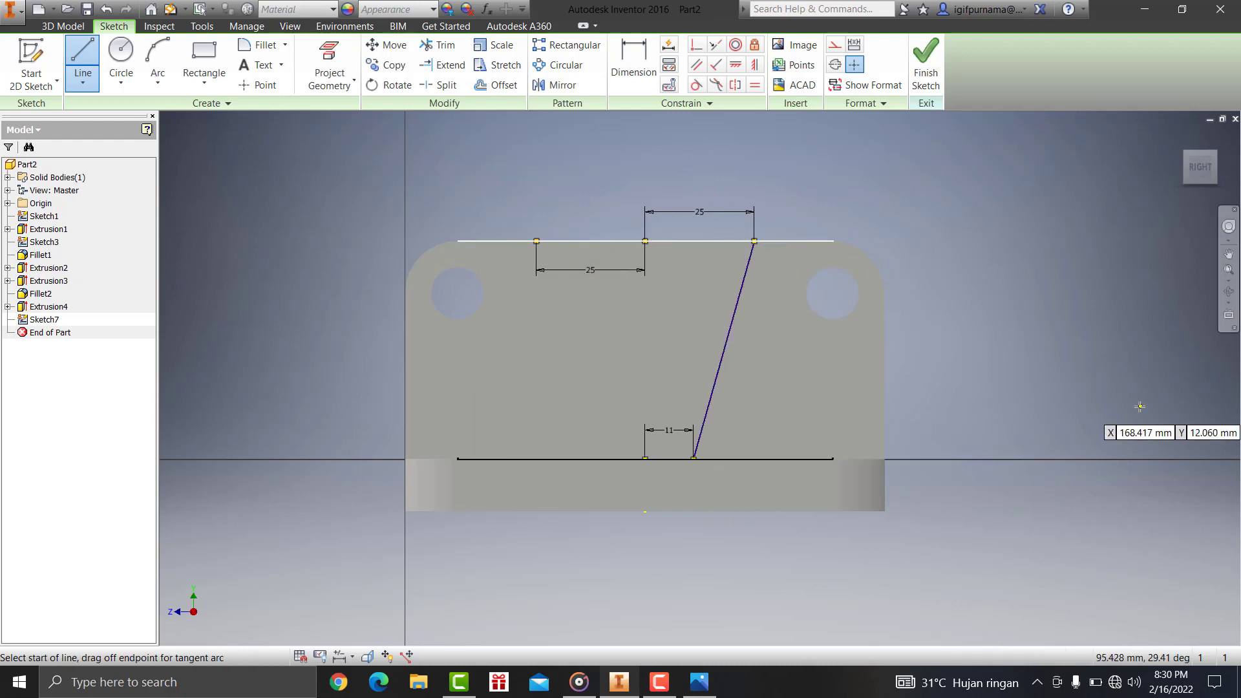
Draw the left 11 mm base segment with its slanted side up to the top-left corner
{"action": "left_click", "coordinate": [644, 460]}
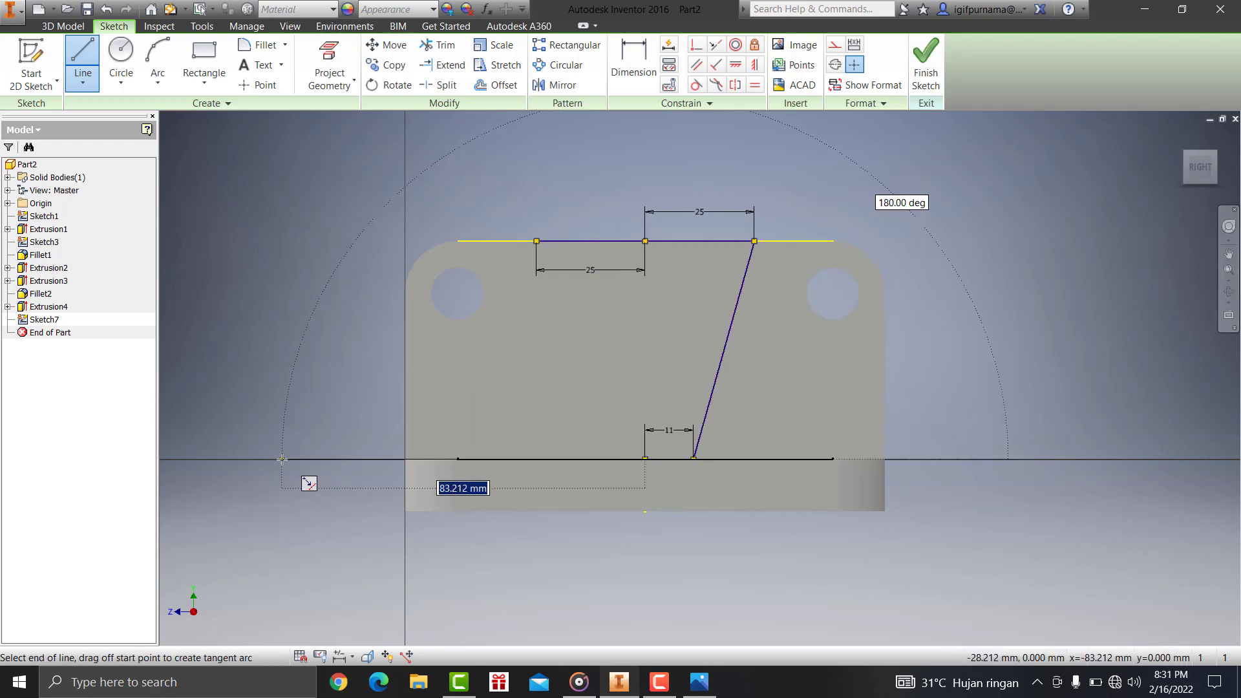
{"action": "type", "text": "11"}
{"action": "key", "text": "Return"}
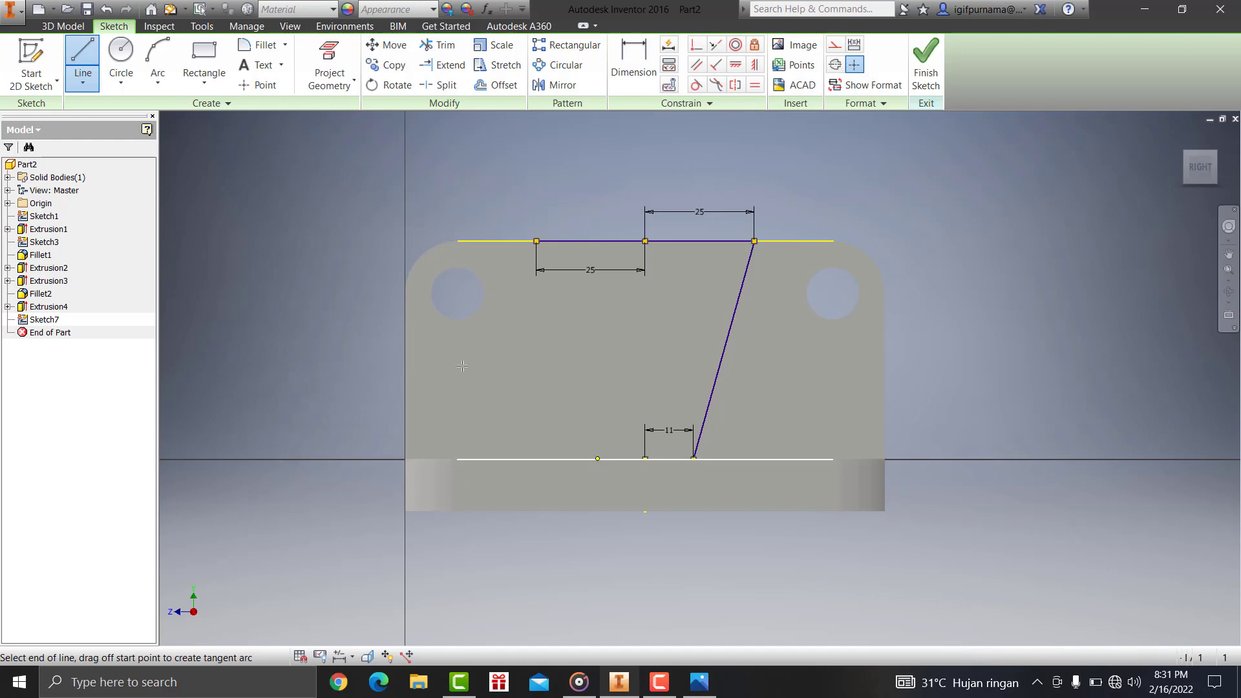
{"action": "left_click", "coordinate": [536, 241]}
{"action": "right_click", "coordinate": [536, 240]}
{"action": "left_click", "coordinate": [617, 246]}
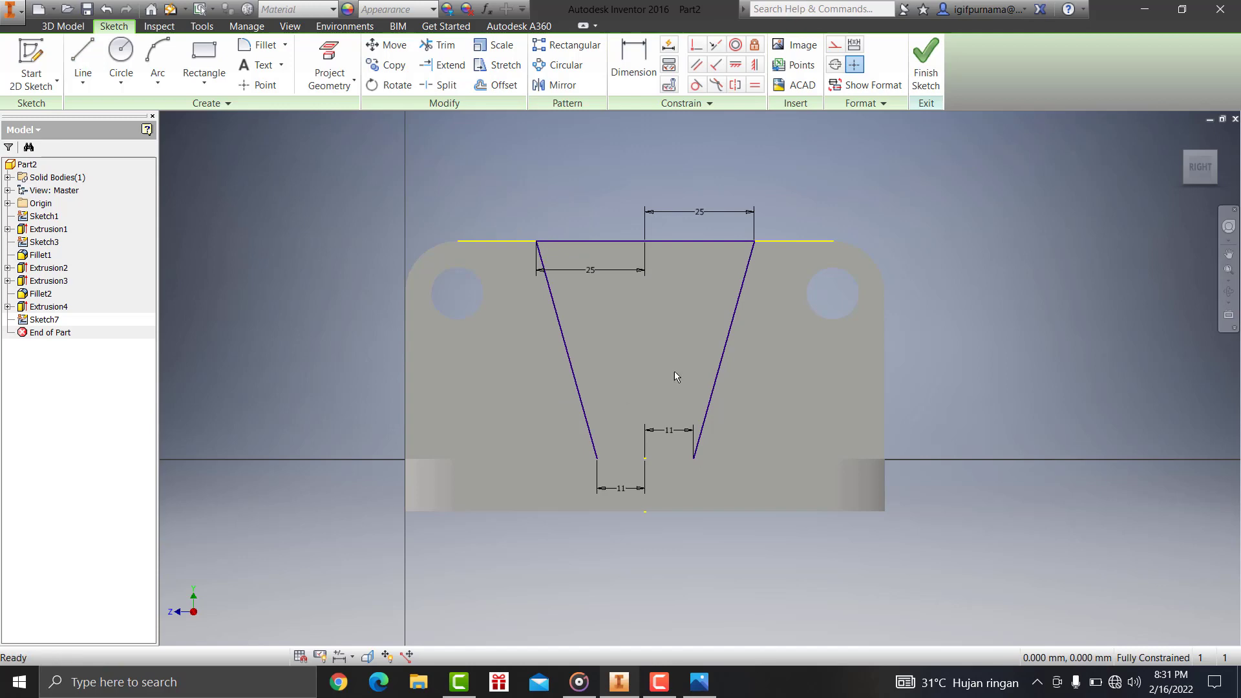
{"action": "left_click", "coordinate": [699, 682]}
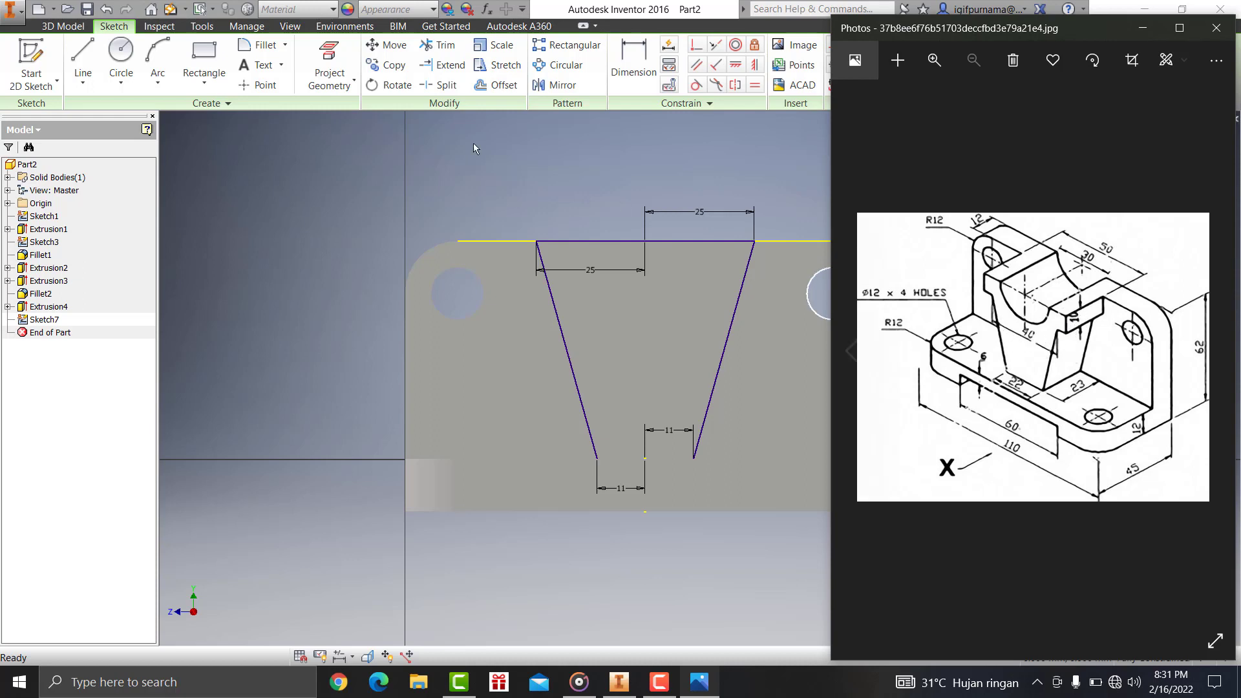
Return to the Inventor rib sketch after reading the rib dimensions in the drawing
{"action": "left_click", "coordinate": [83, 65]}
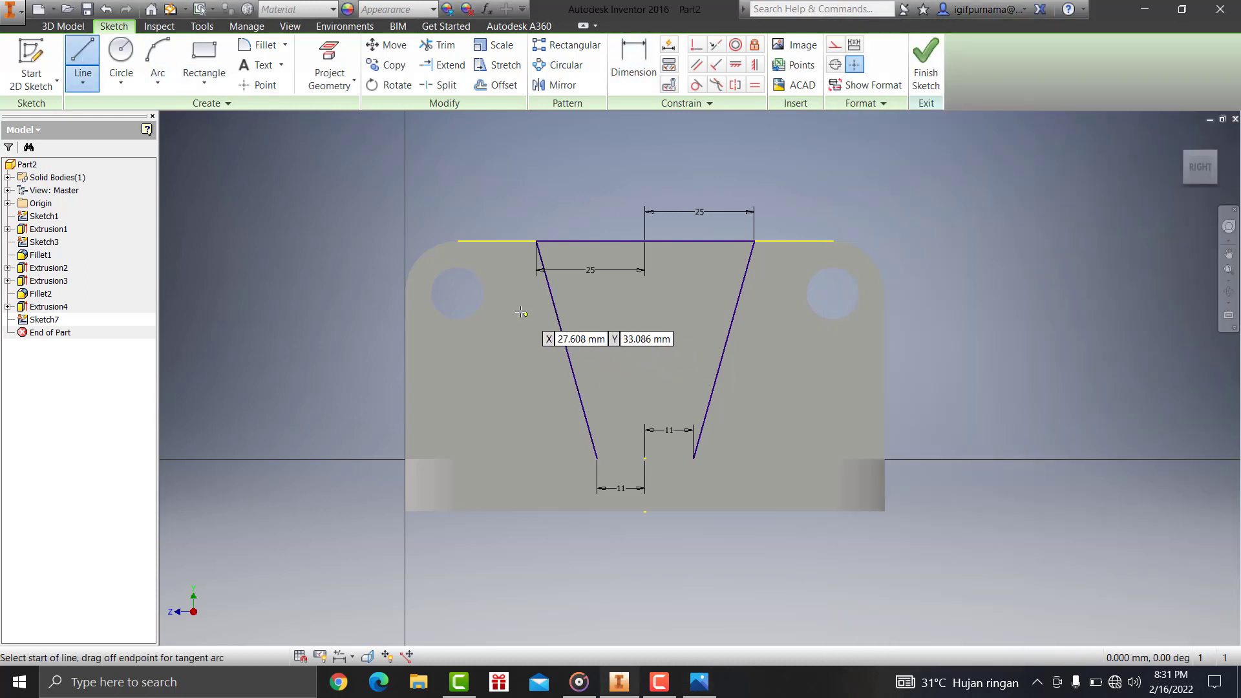
Draw a horizontal line across the rib and dimension it 10 mm below the top edge
{"action": "left_click", "coordinate": [505, 302]}
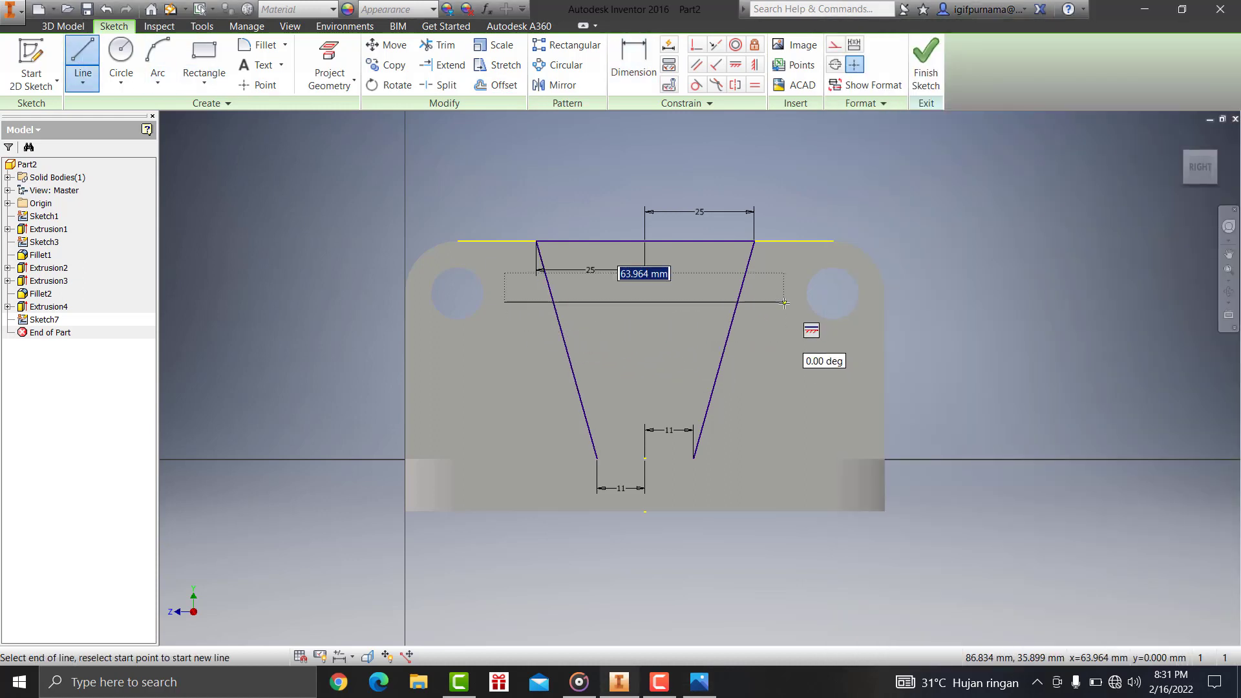
{"action": "left_click", "coordinate": [785, 302]}
{"action": "key", "text": "Escape"}
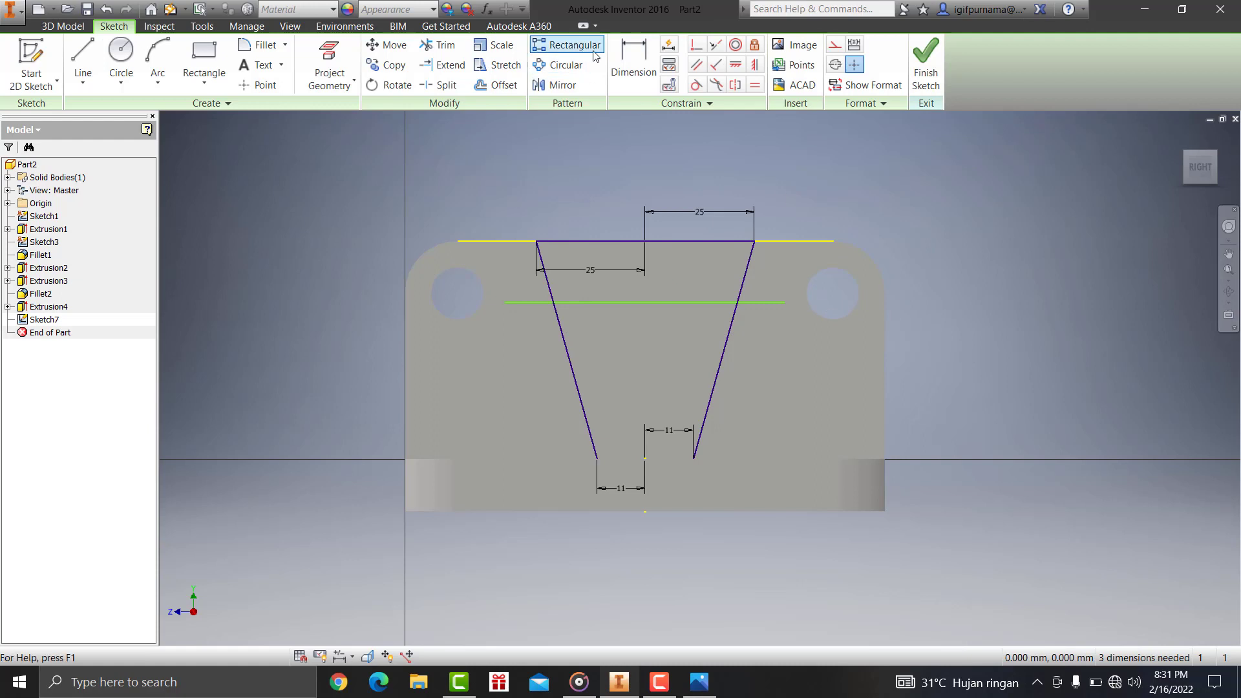
{"action": "left_click", "coordinate": [633, 62]}
{"action": "left_click", "coordinate": [708, 302]}
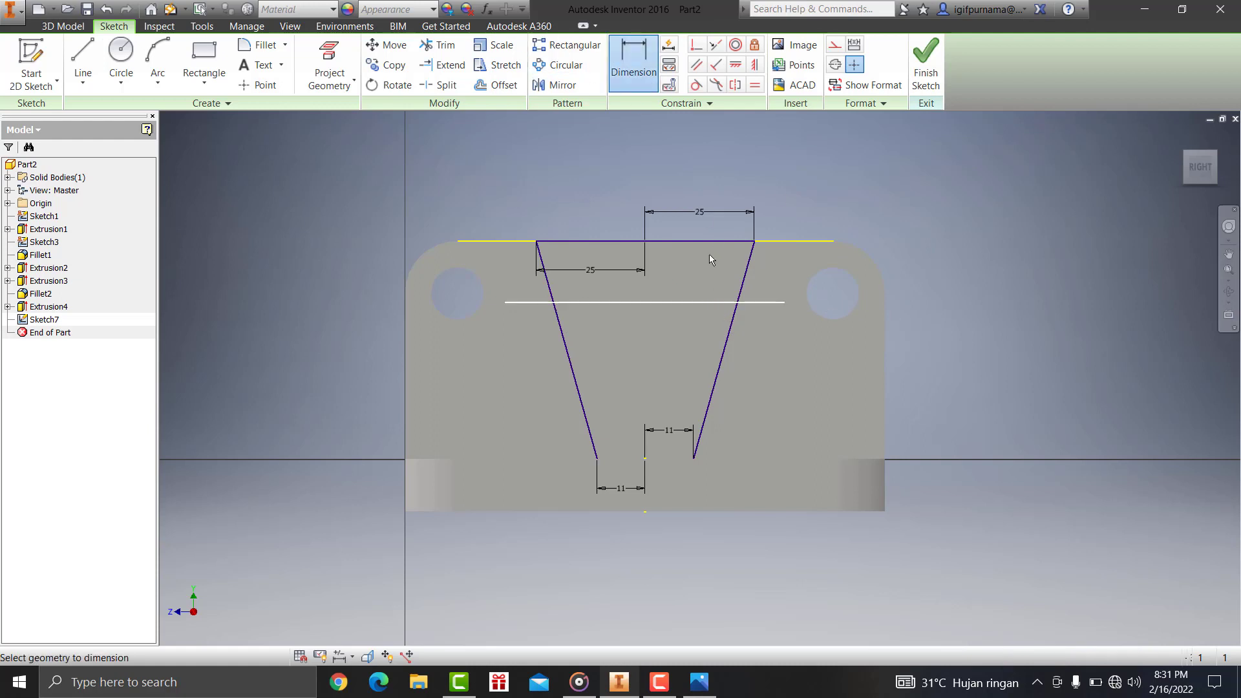
{"action": "left_click", "coordinate": [711, 241]}
{"action": "left_click", "coordinate": [988, 278]}
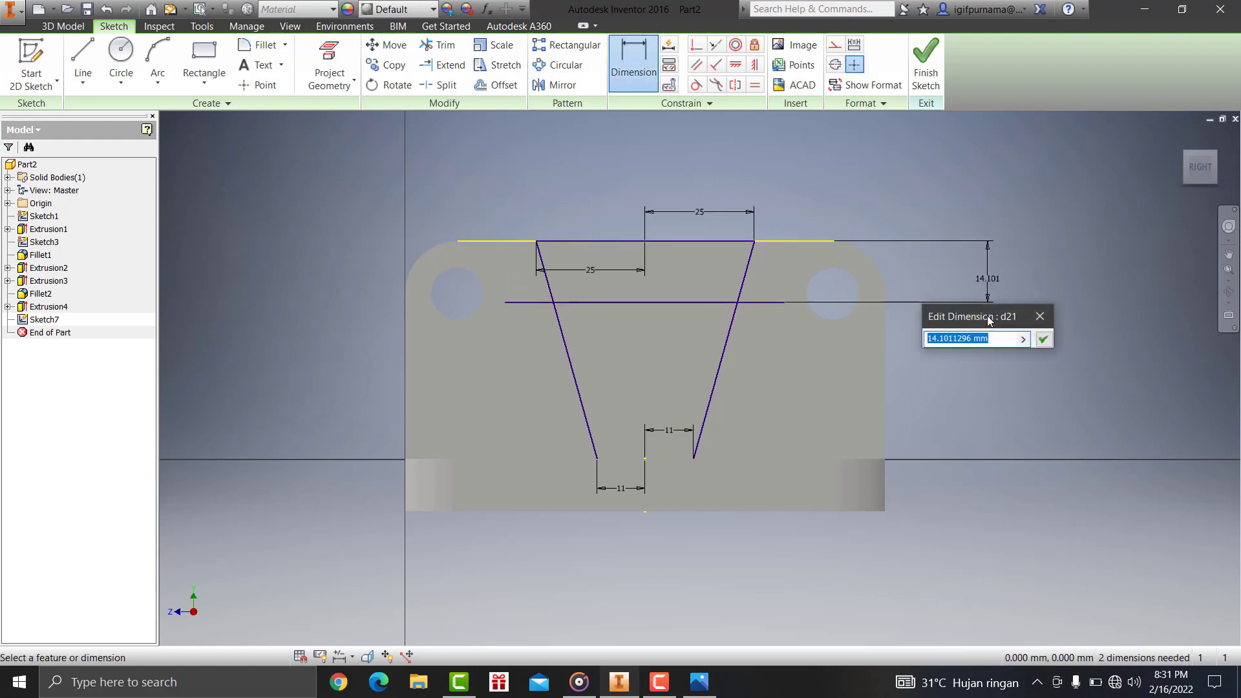
{"action": "type", "text": "10"}
{"action": "left_click", "coordinate": [1043, 339]}
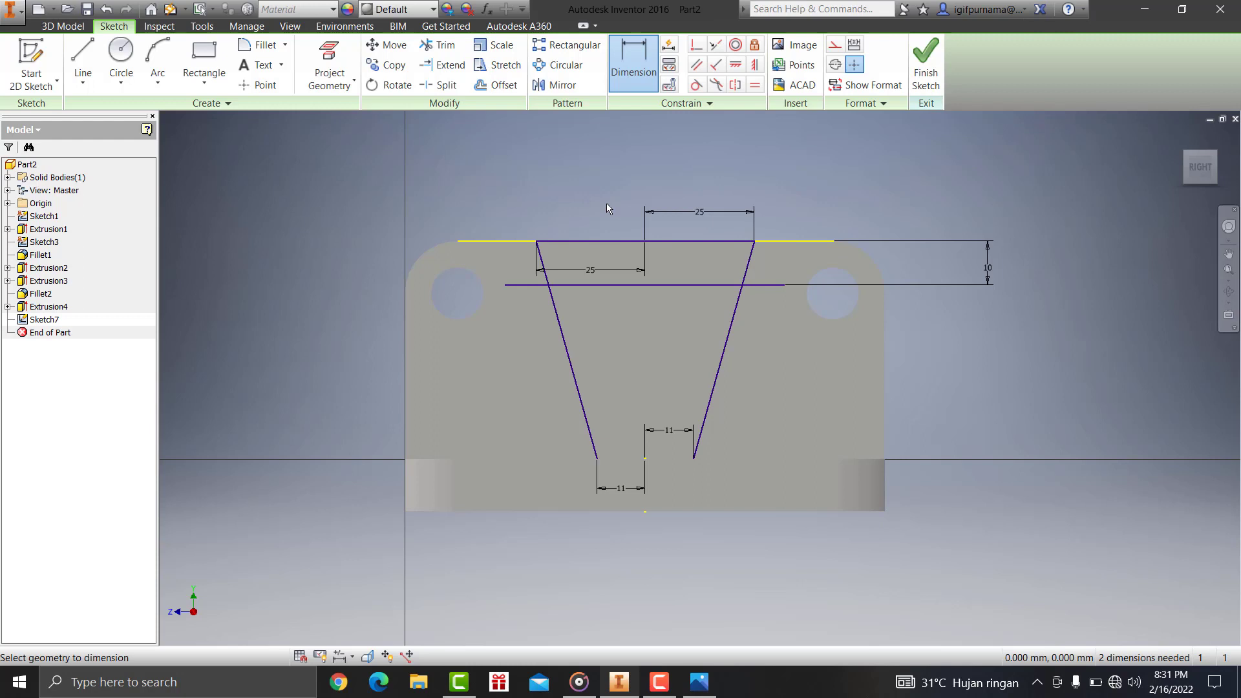
{"action": "left_click", "coordinate": [82, 65]}
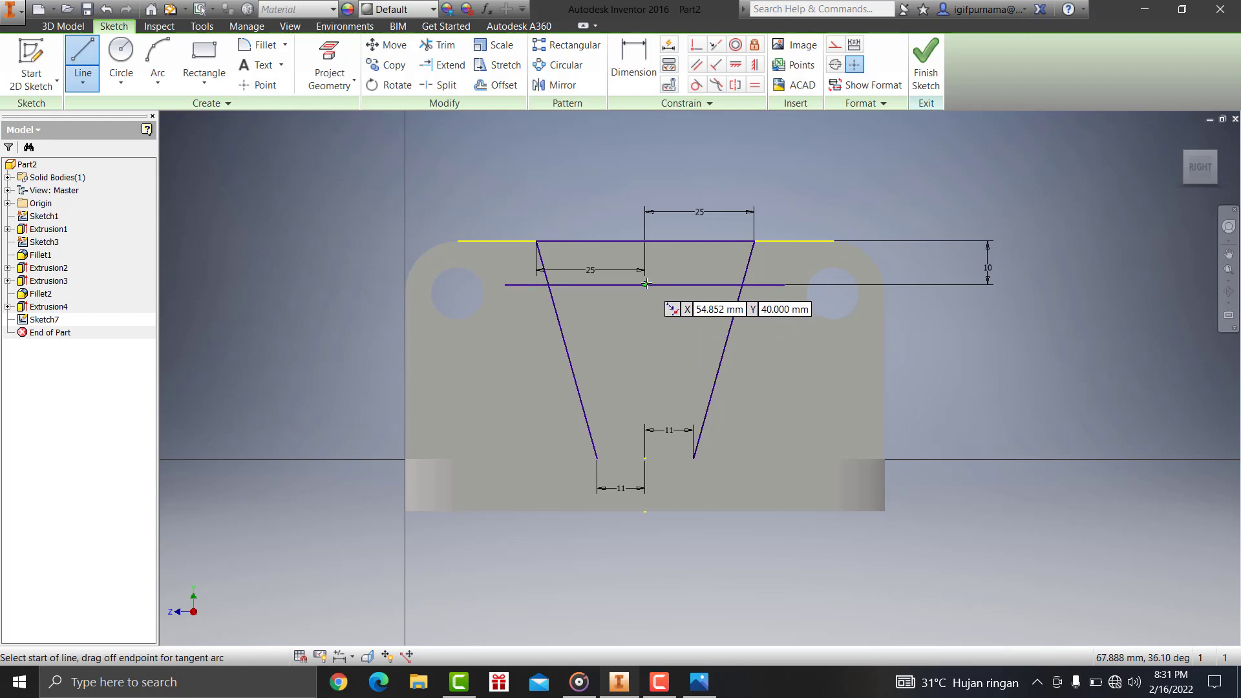
Draw 20 mm offsets each way from the horizontal line's centre, slanting down to the bottom ends
{"action": "left_click", "coordinate": [645, 284]}
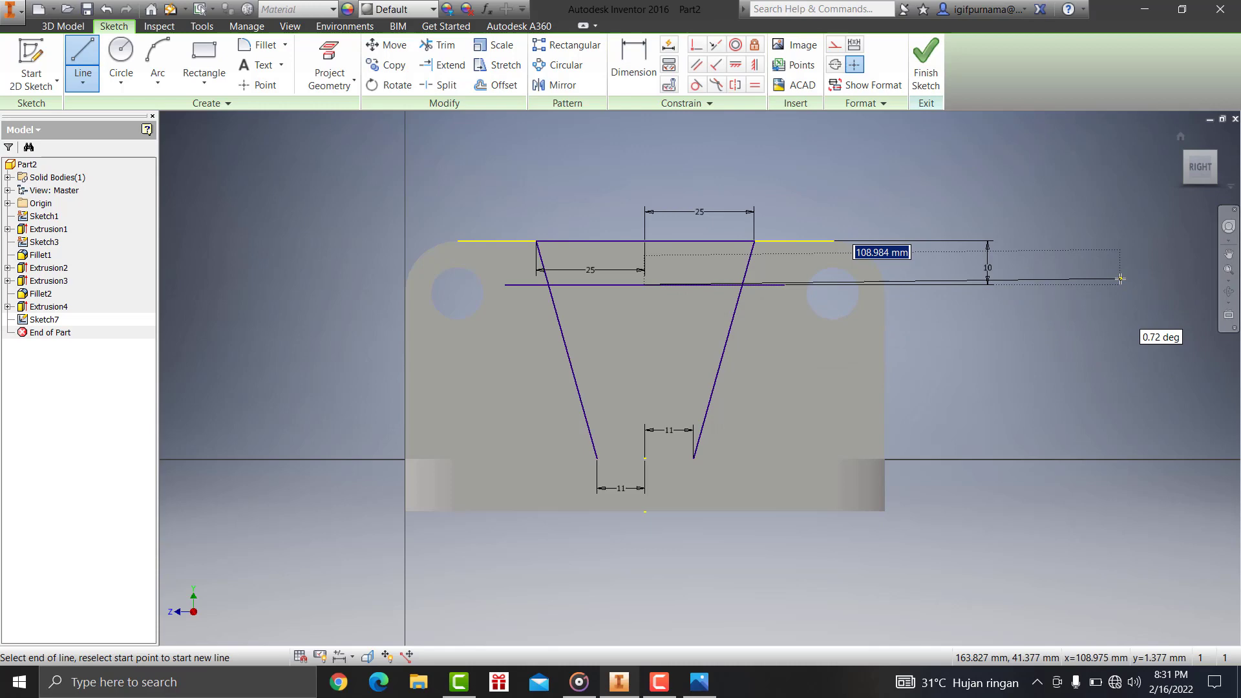
{"action": "type", "text": "20"}
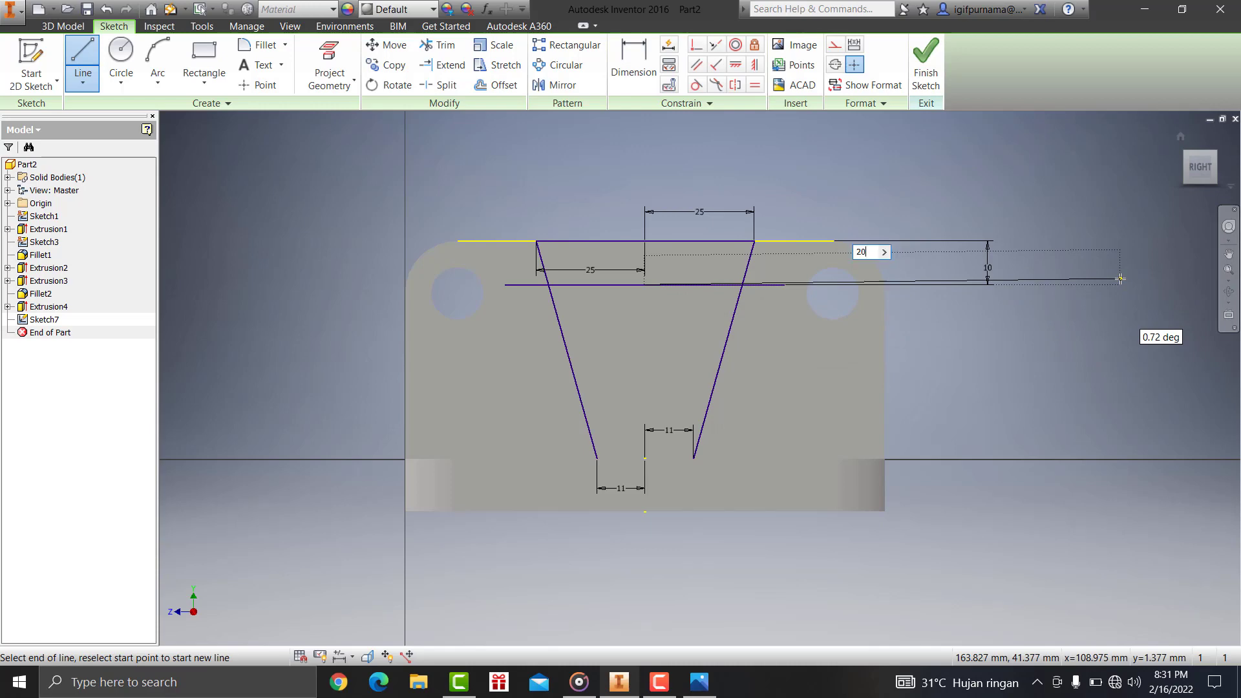
{"action": "key", "text": "Return"}
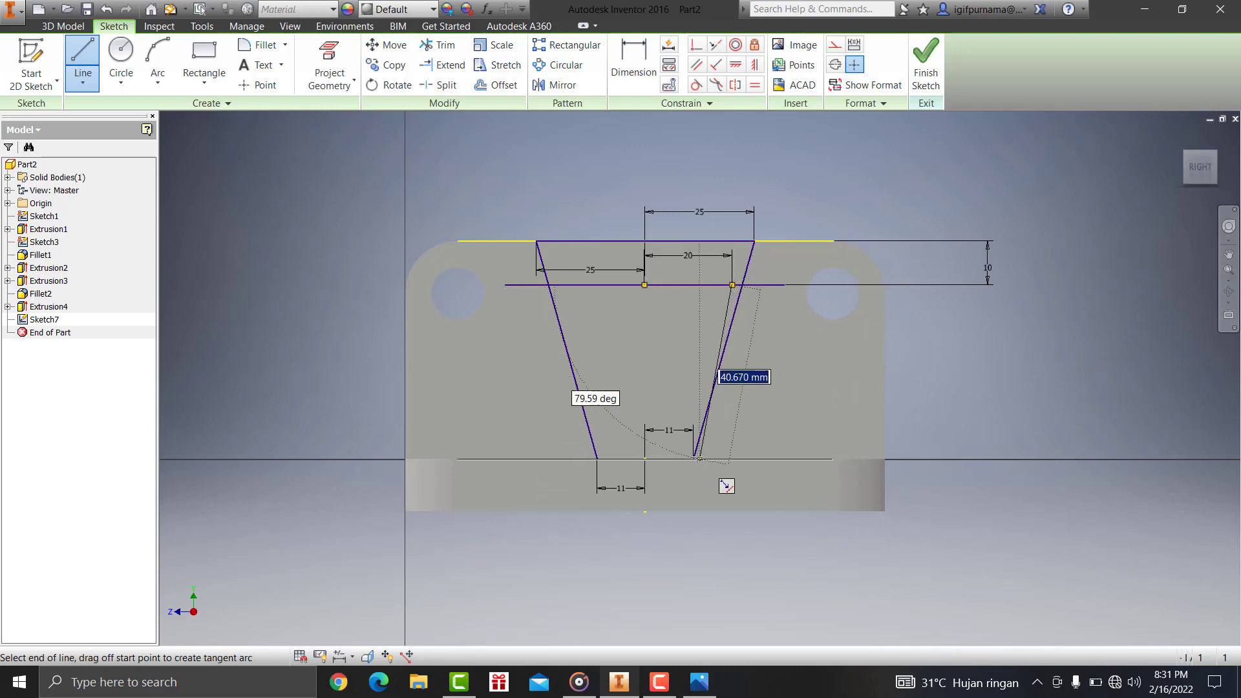
{"action": "left_click", "coordinate": [695, 459]}
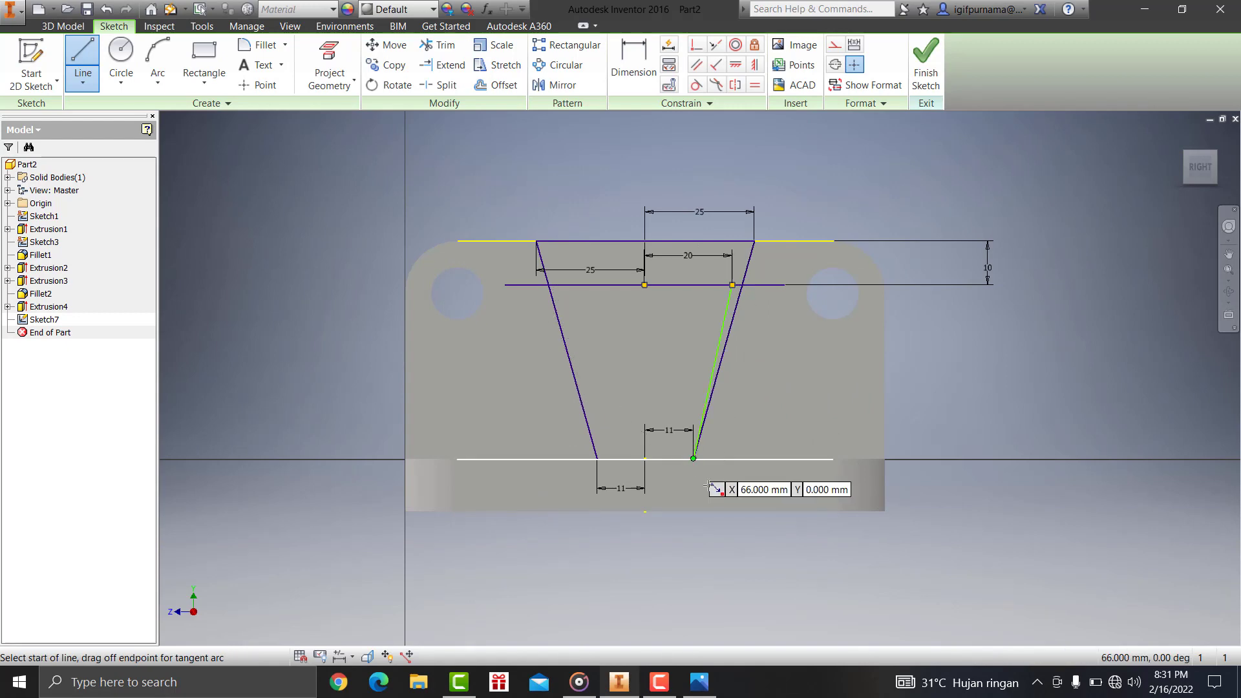
{"action": "left_click", "coordinate": [645, 285]}
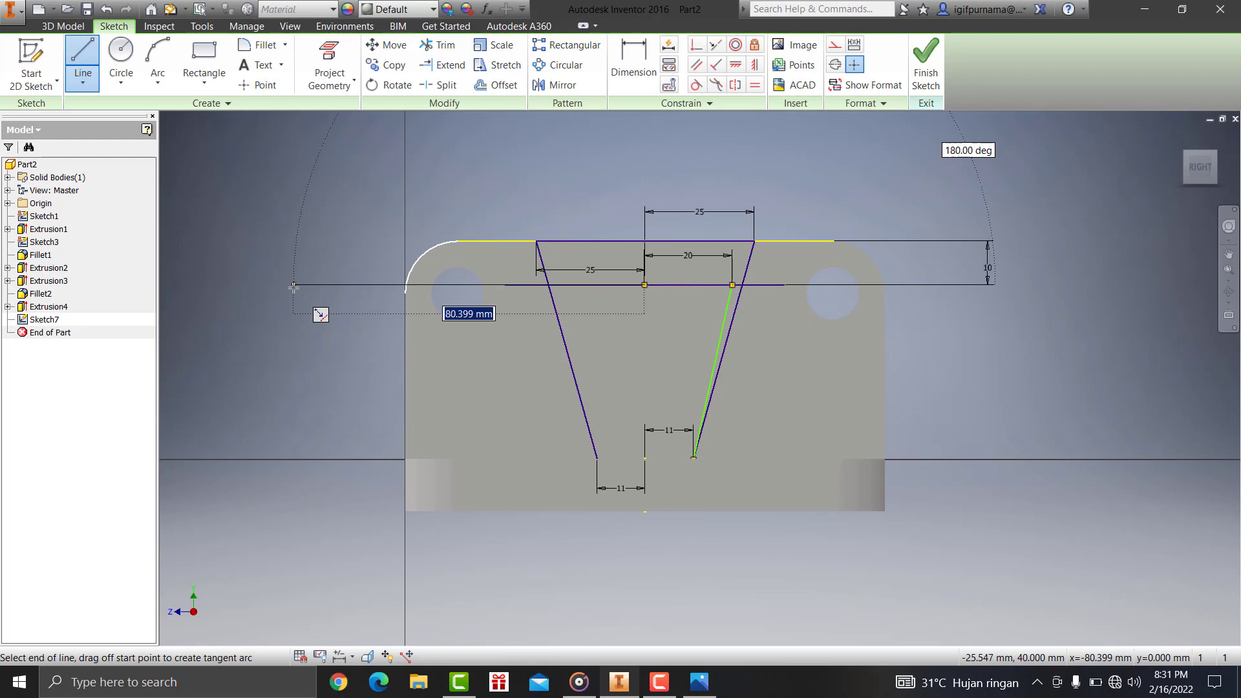
{"action": "type", "text": "20"}
{"action": "key", "text": "Return"}
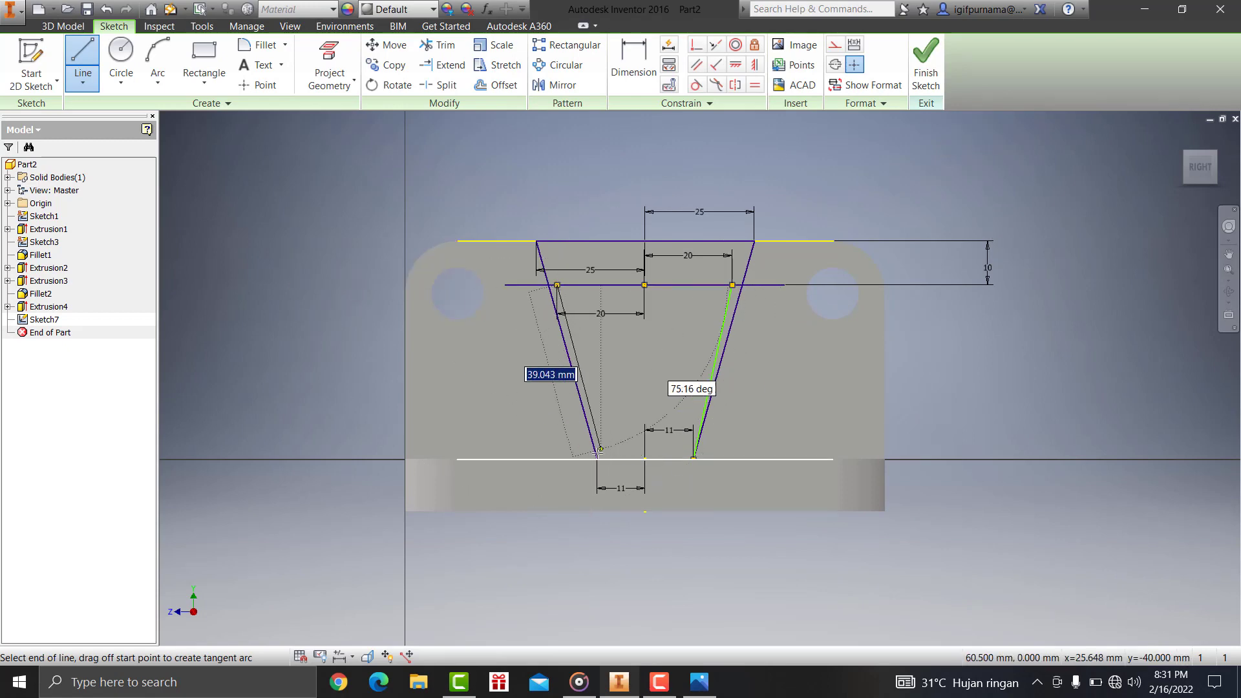
{"action": "left_click", "coordinate": [598, 459]}
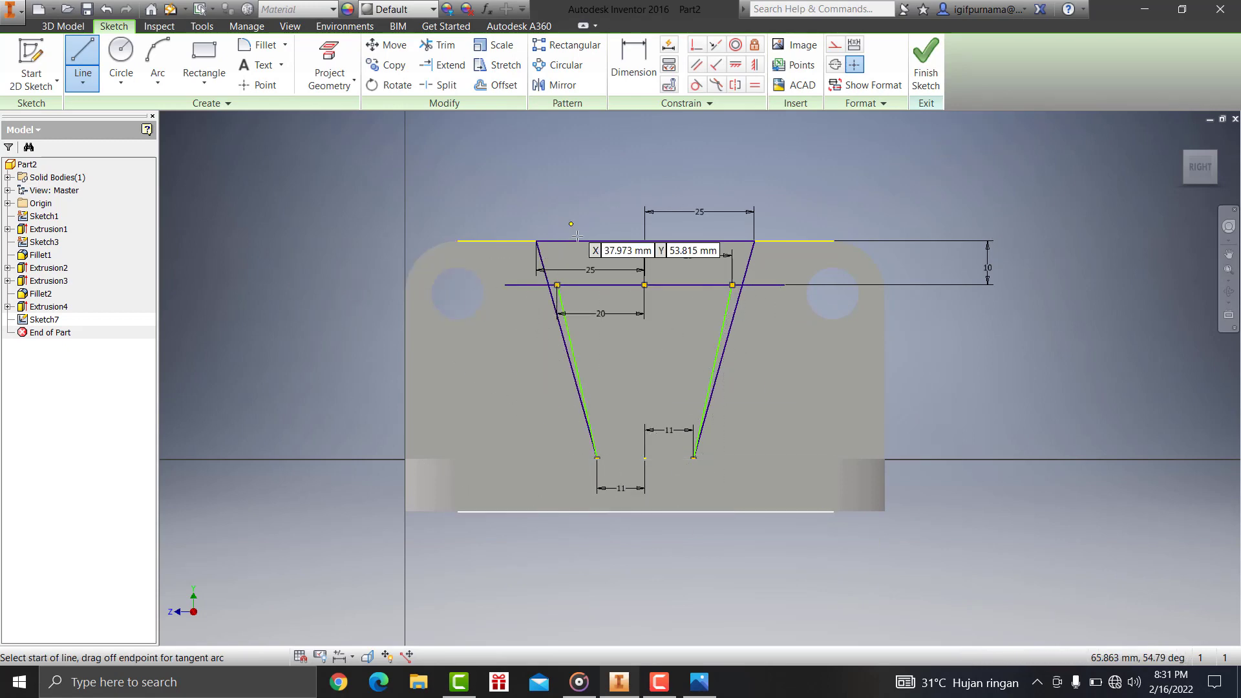
Draw the closing top line between the upper corners and a vertical line down the right side
{"action": "left_click", "coordinate": [536, 241]}
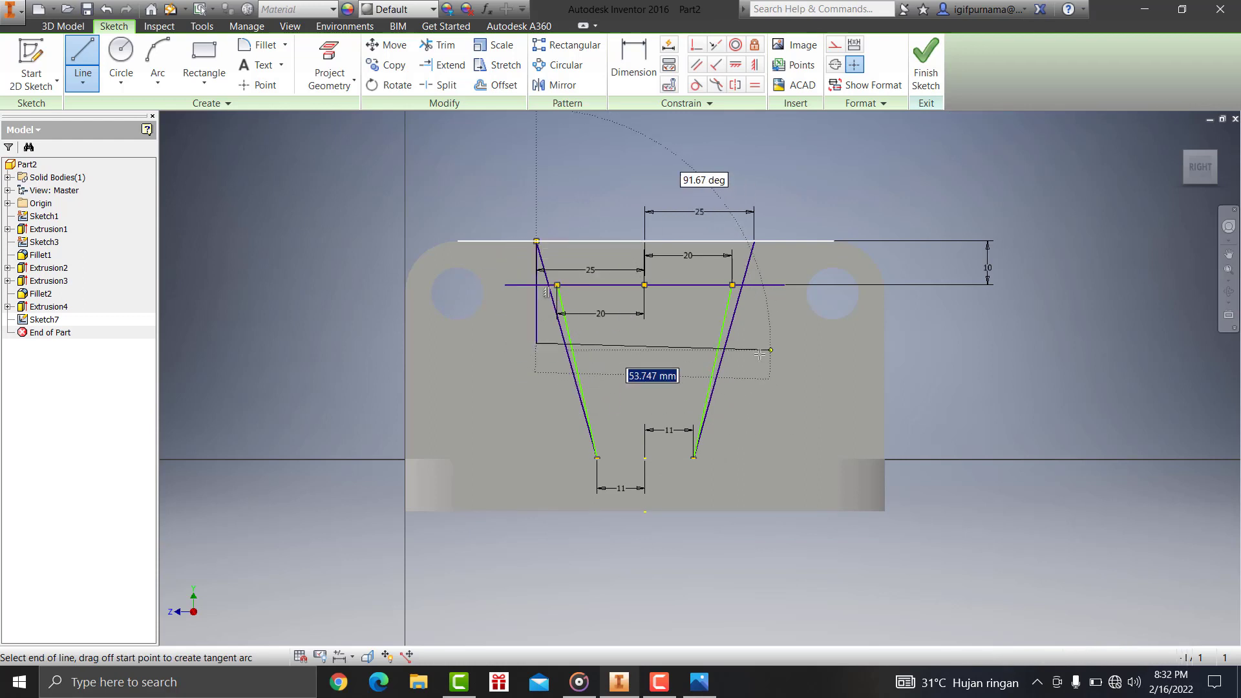
{"action": "left_click", "coordinate": [754, 242]}
{"action": "left_click", "coordinate": [82, 55]}
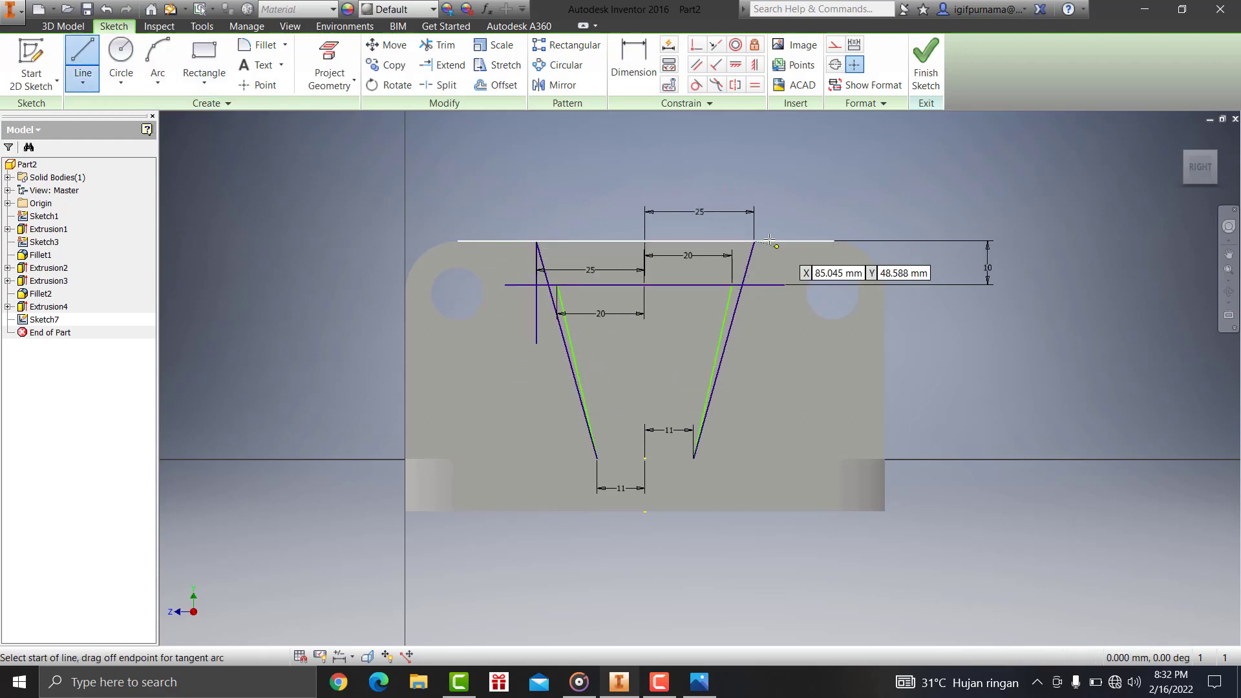
{"action": "left_click", "coordinate": [755, 241]}
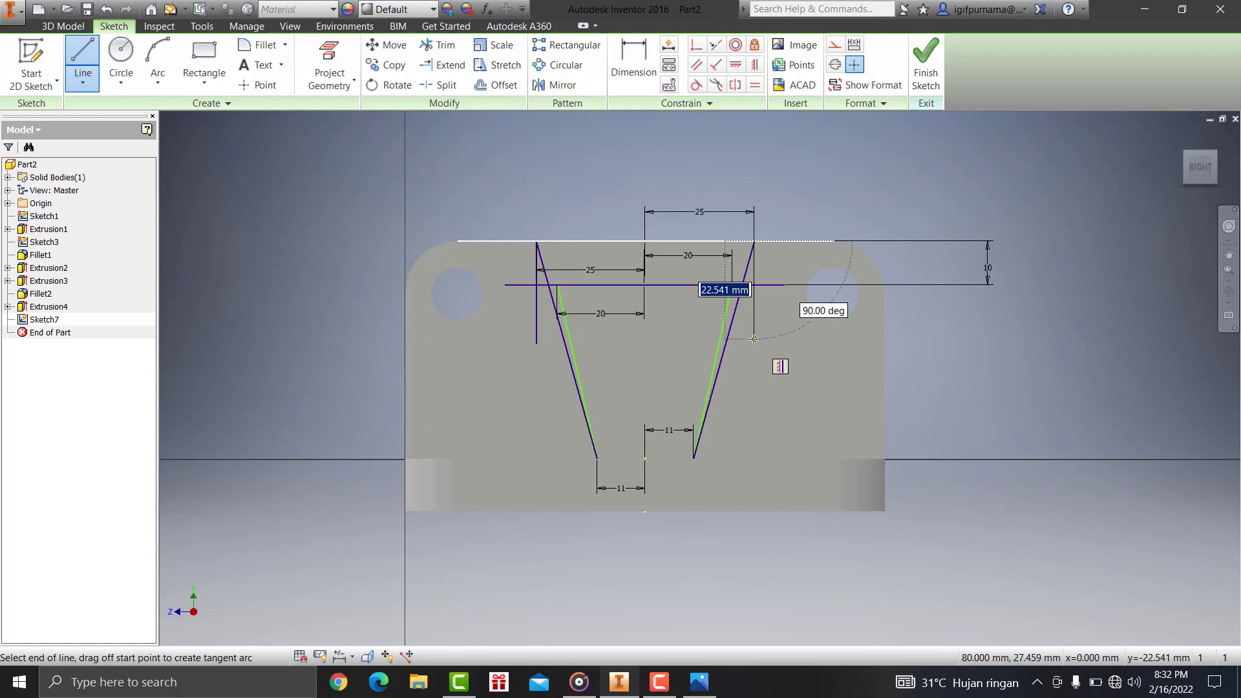
{"action": "left_click", "coordinate": [754, 339]}
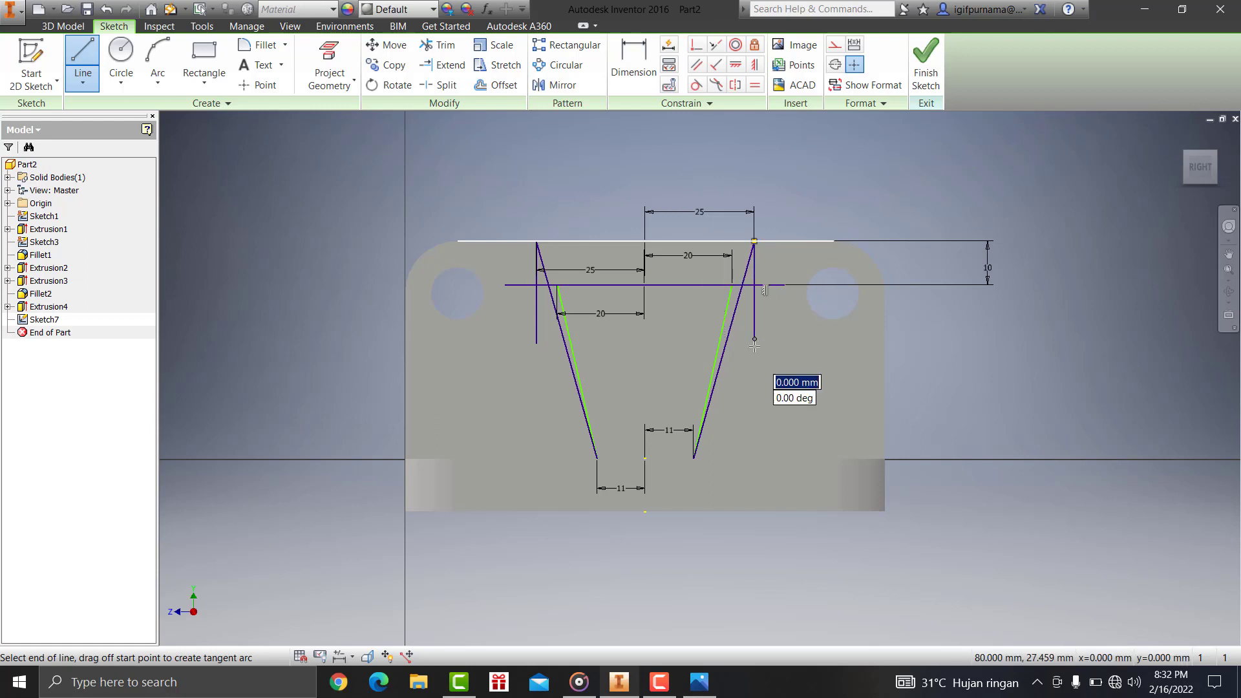
{"action": "key", "text": "Escape"}
{"action": "key", "text": "Escape"}
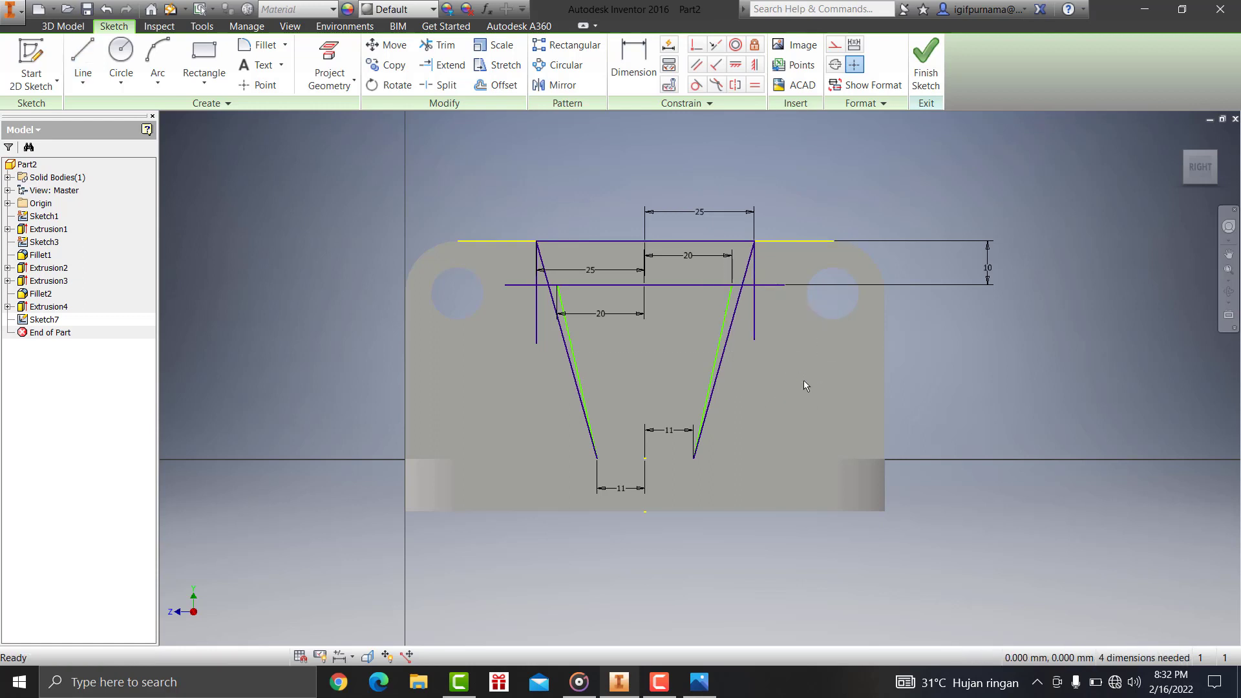
Delete the duplicate right and left slanted lines from the rib sketch
{"action": "right_click", "coordinate": [735, 313]}
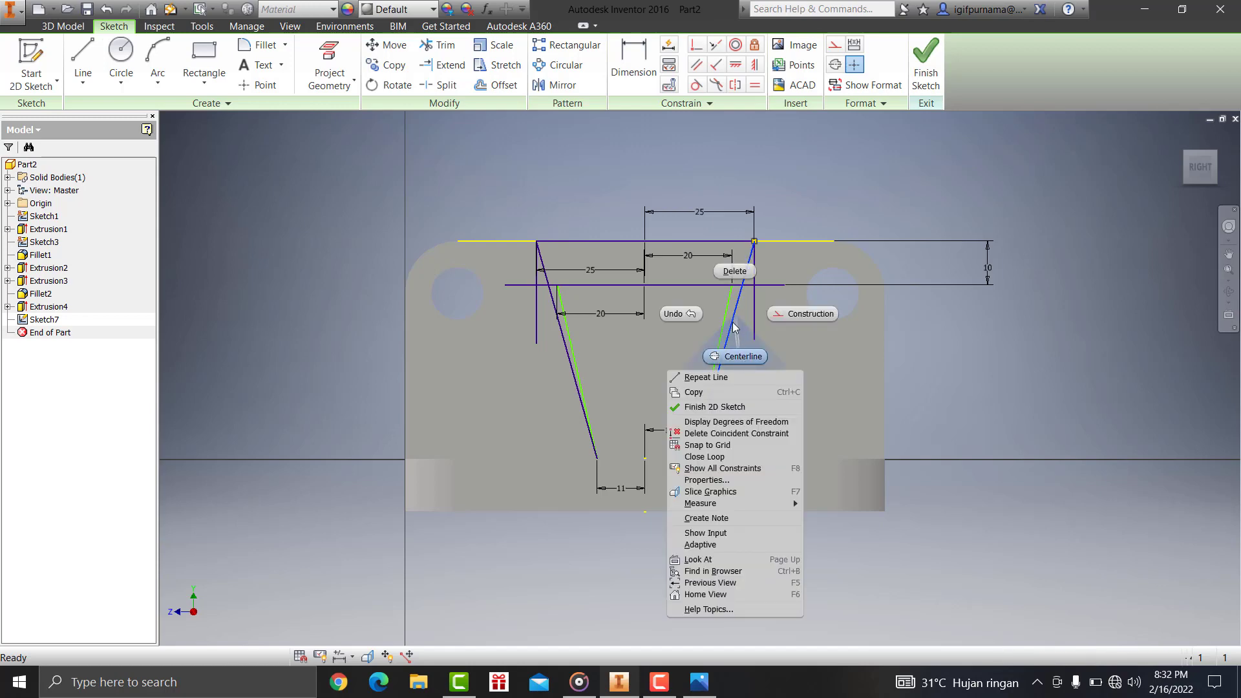
{"action": "left_click", "coordinate": [737, 274]}
{"action": "right_click", "coordinate": [574, 355]}
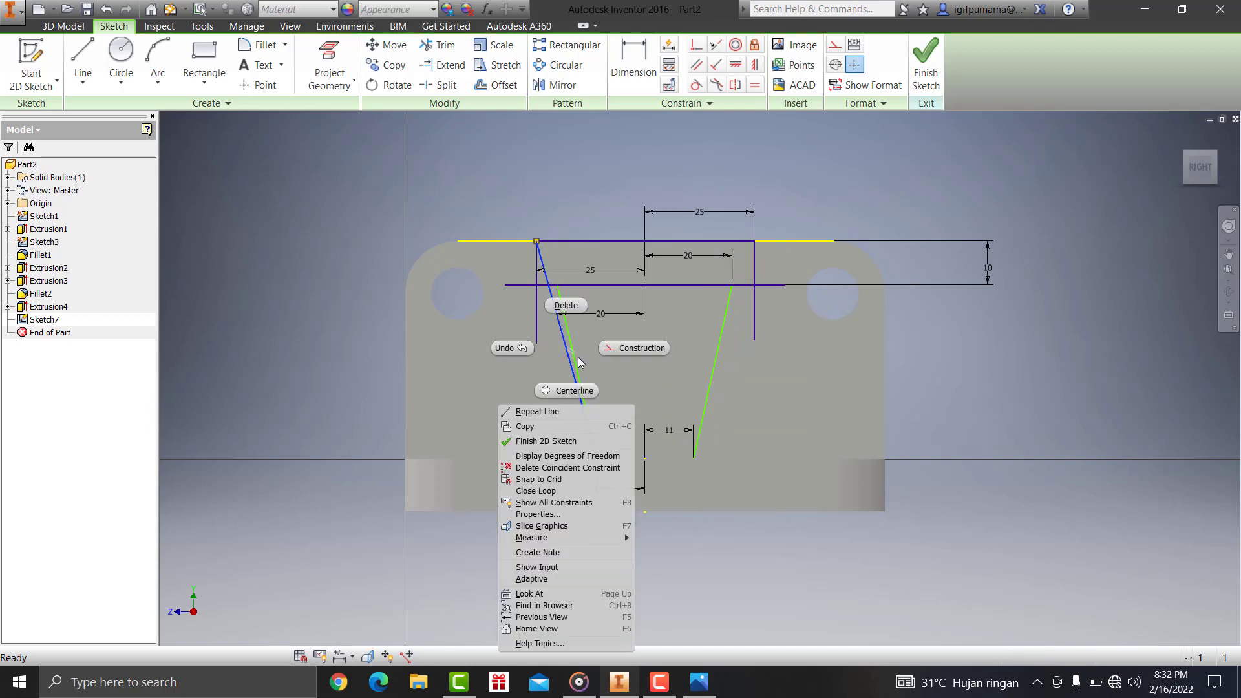
{"action": "left_click", "coordinate": [566, 306]}
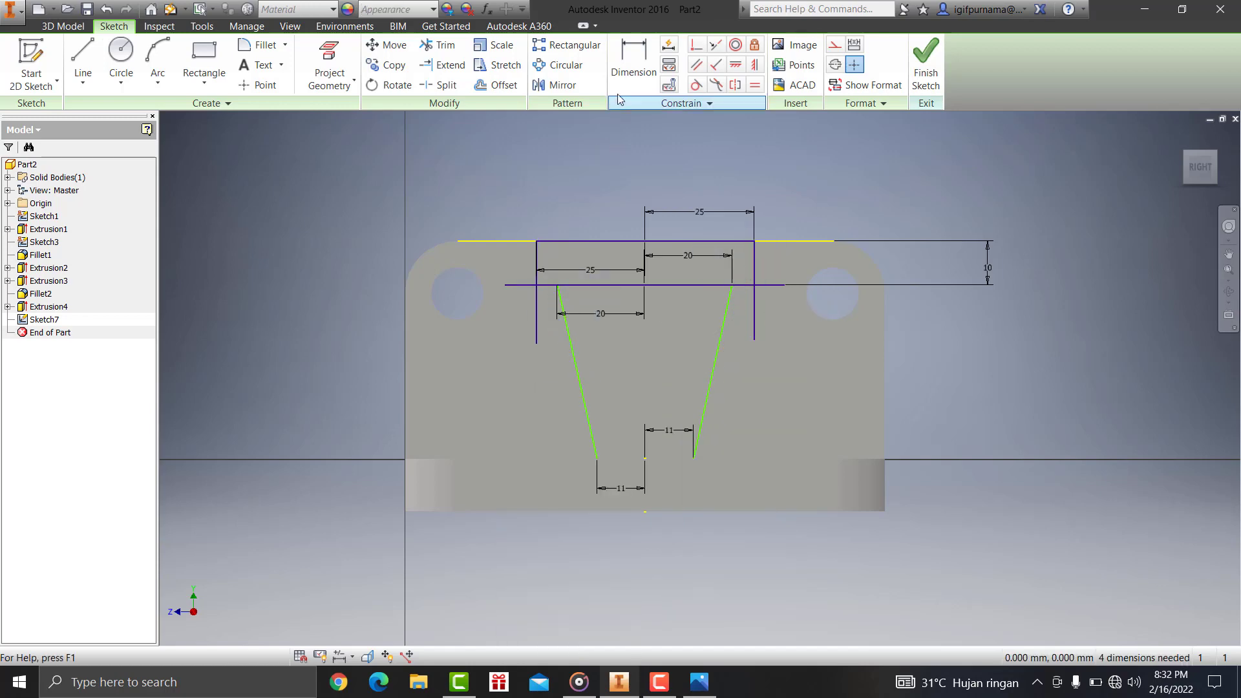
Trim stray segments around the rectangle, dismissing the warning and undoing the last trim
{"action": "left_click", "coordinate": [445, 45]}
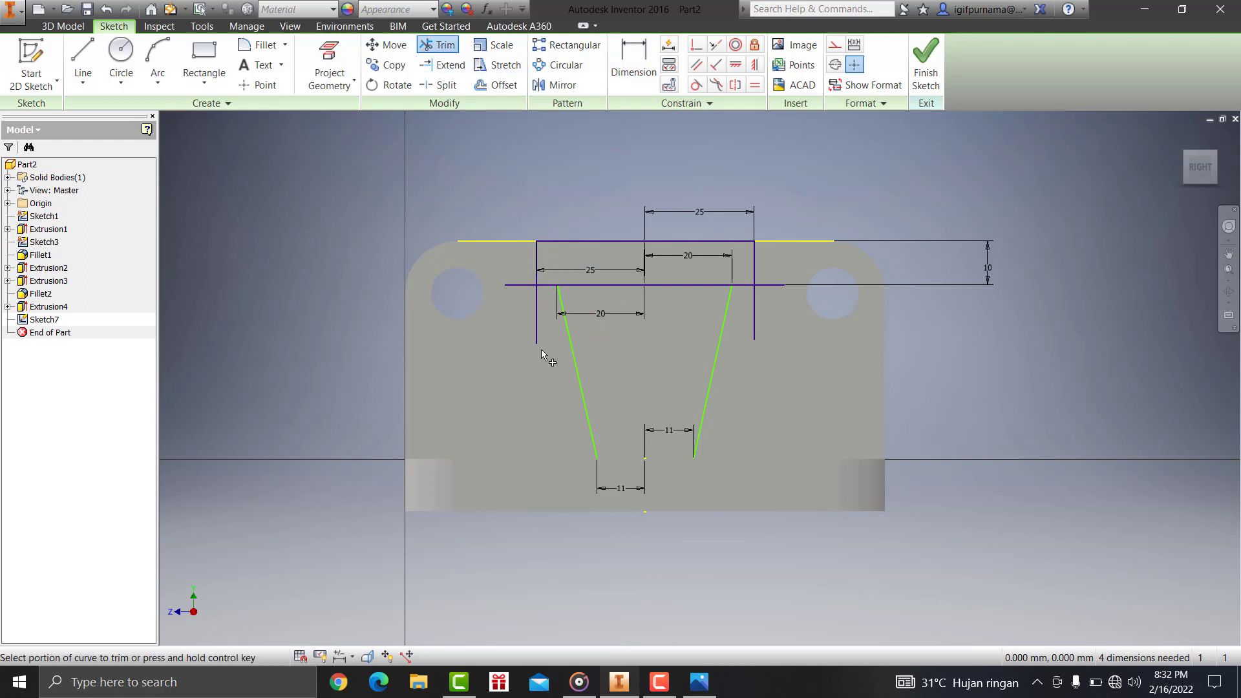
{"action": "left_click_drag", "start_coordinate": [541, 349], "coordinate": [519, 272]}
{"action": "left_click_drag", "start_coordinate": [774, 338], "coordinate": [756, 296]}
{"action": "mouse_move", "coordinate": [677, 312]}
{"action": "left_mouse_down"}
{"action": "mouse_move", "coordinate": [671, 277]}
{"action": "mouse_move", "coordinate": [665, 313]}
{"action": "left_mouse_up"}
{"action": "left_click", "coordinate": [339, 143]}
{"action": "right_click", "coordinate": [686, 260]}
{"action": "left_click", "coordinate": [687, 259]}
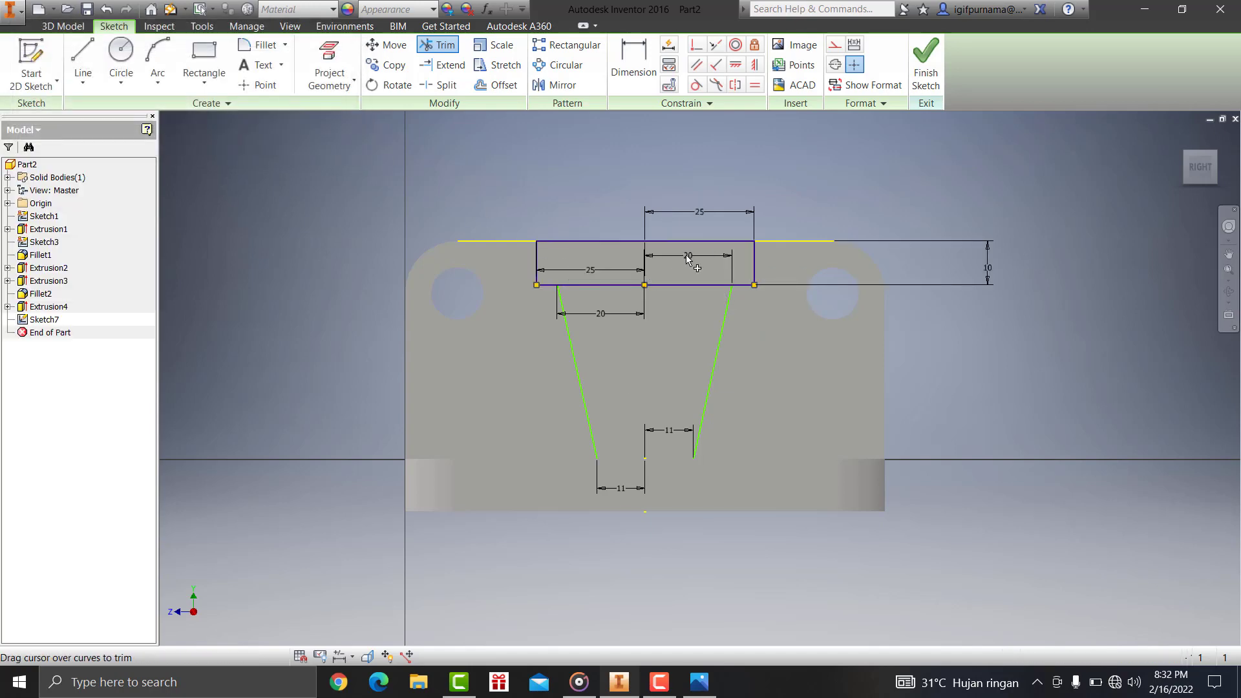
{"action": "key", "text": "ctrl+z"}
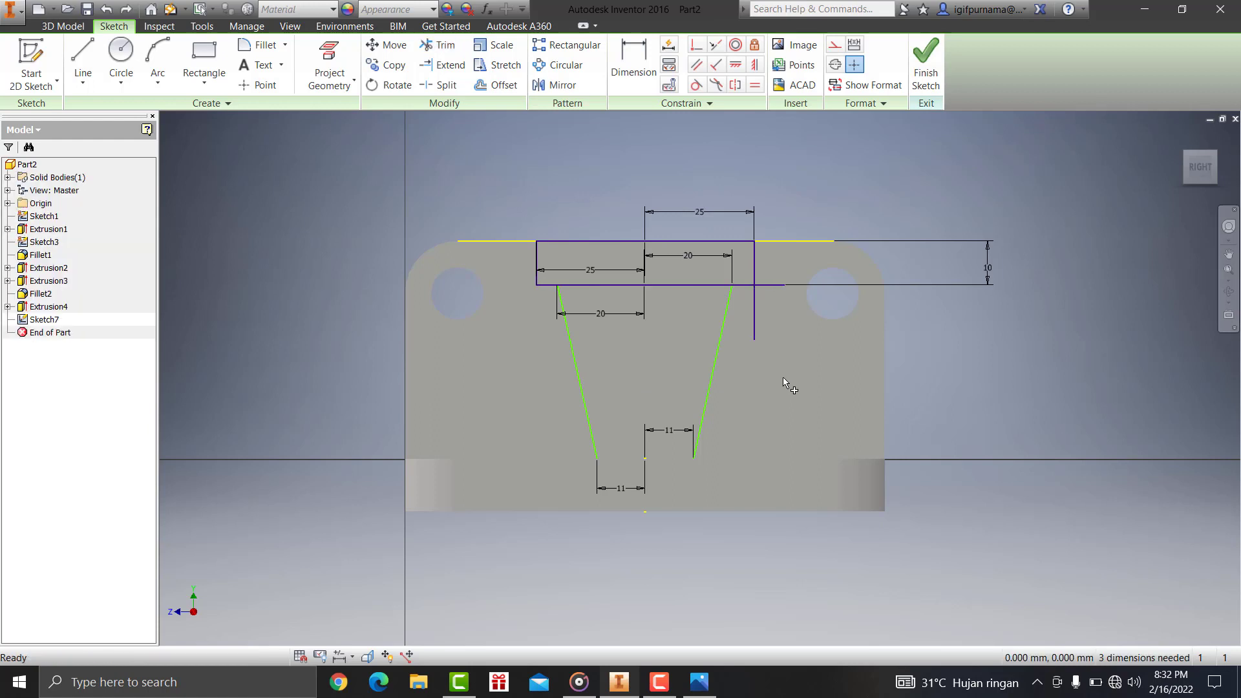
Delete the inner 25 mm dimension
{"action": "right_click", "coordinate": [677, 259]}
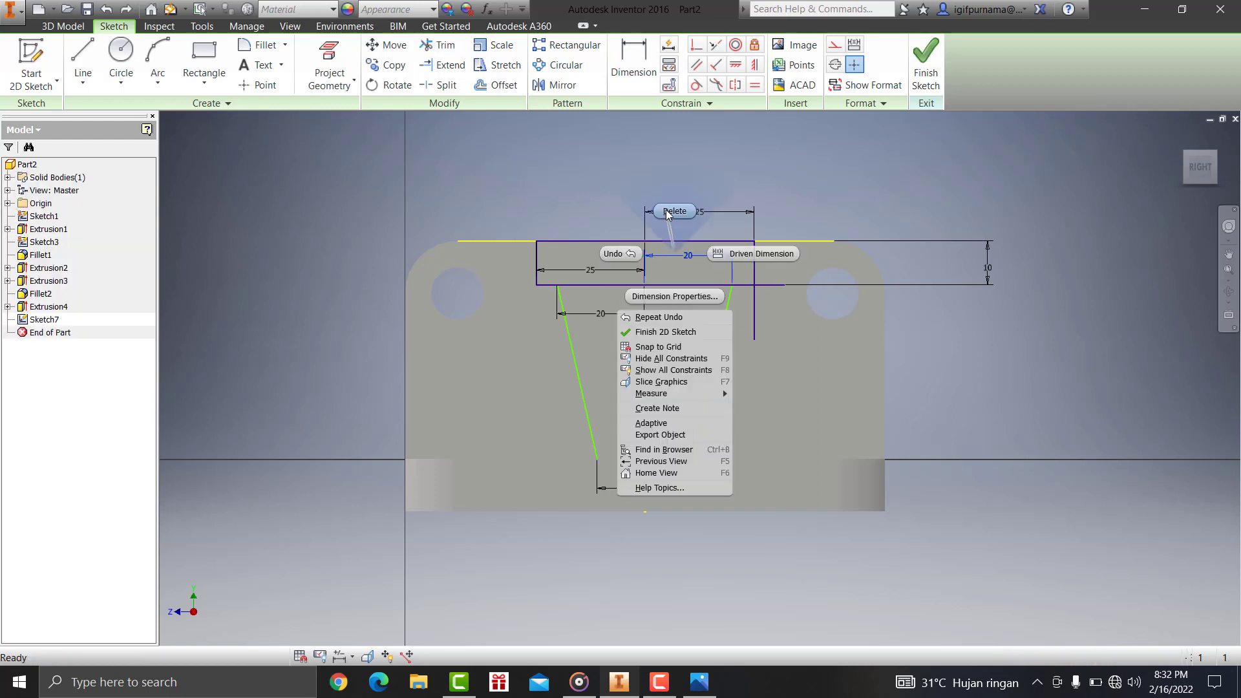
{"action": "key", "text": "Escape"}
{"action": "right_click", "coordinate": [596, 274]}
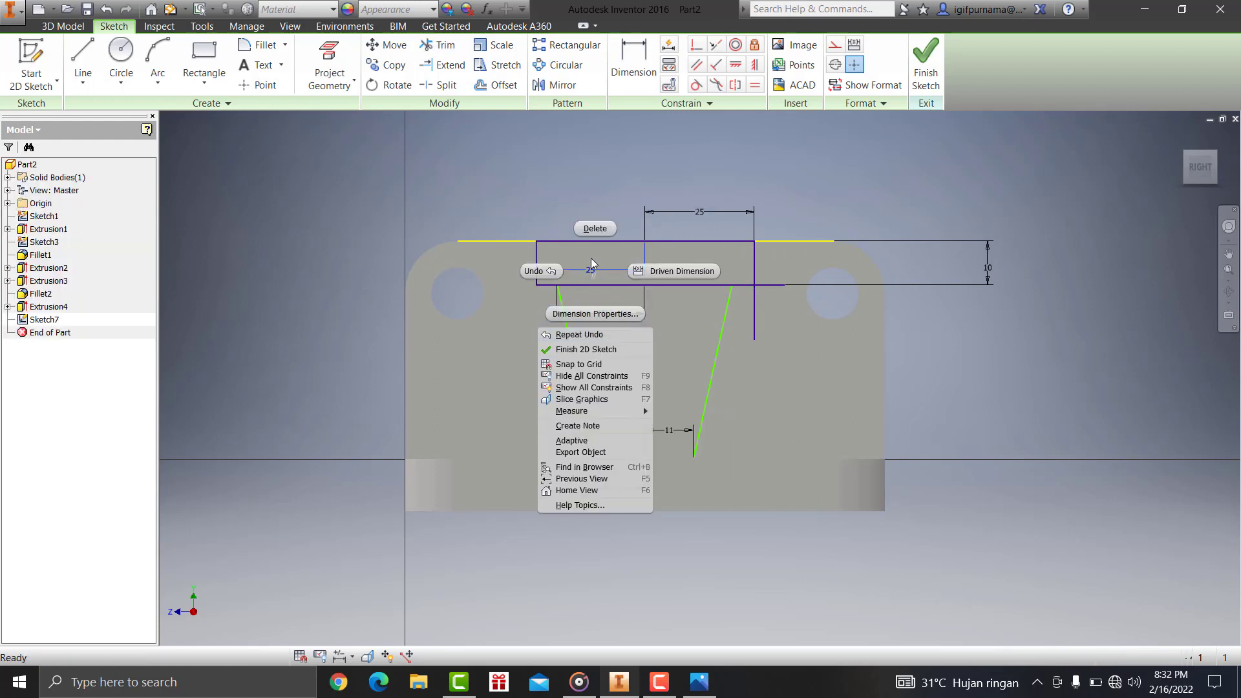
{"action": "left_click", "coordinate": [595, 229]}
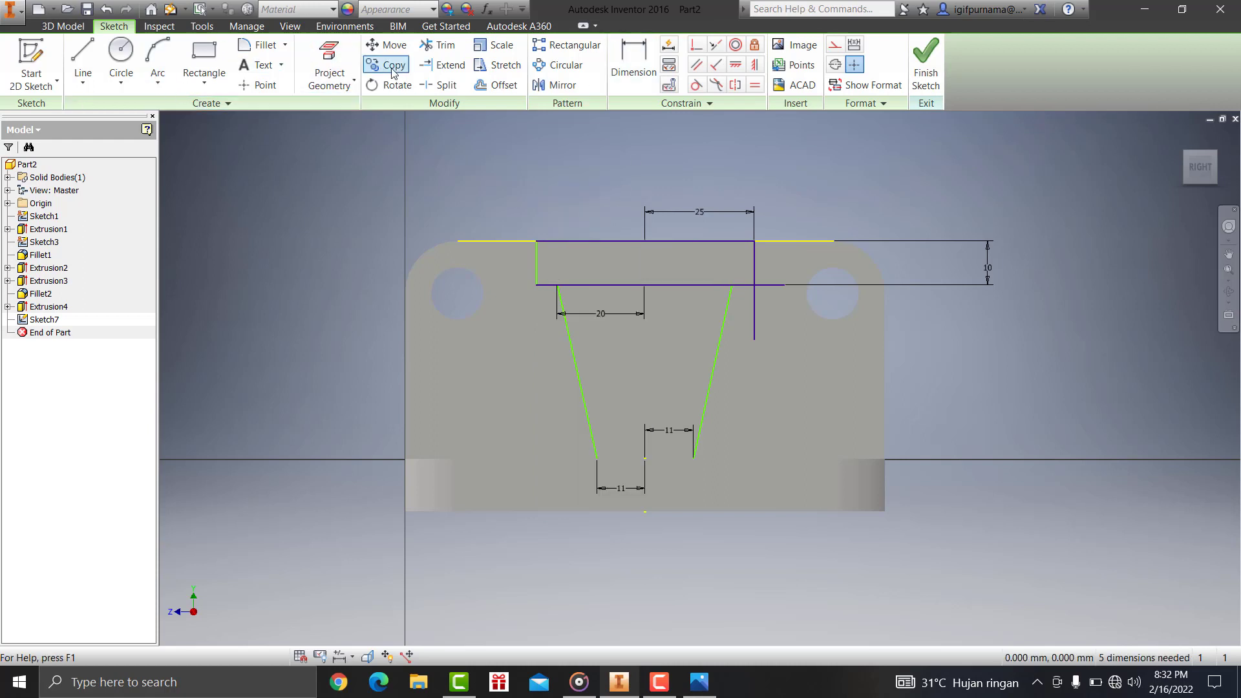
Trim the inner segment between the slanted lines and delete the 20 mm dimension
{"action": "left_click", "coordinate": [421, 50]}
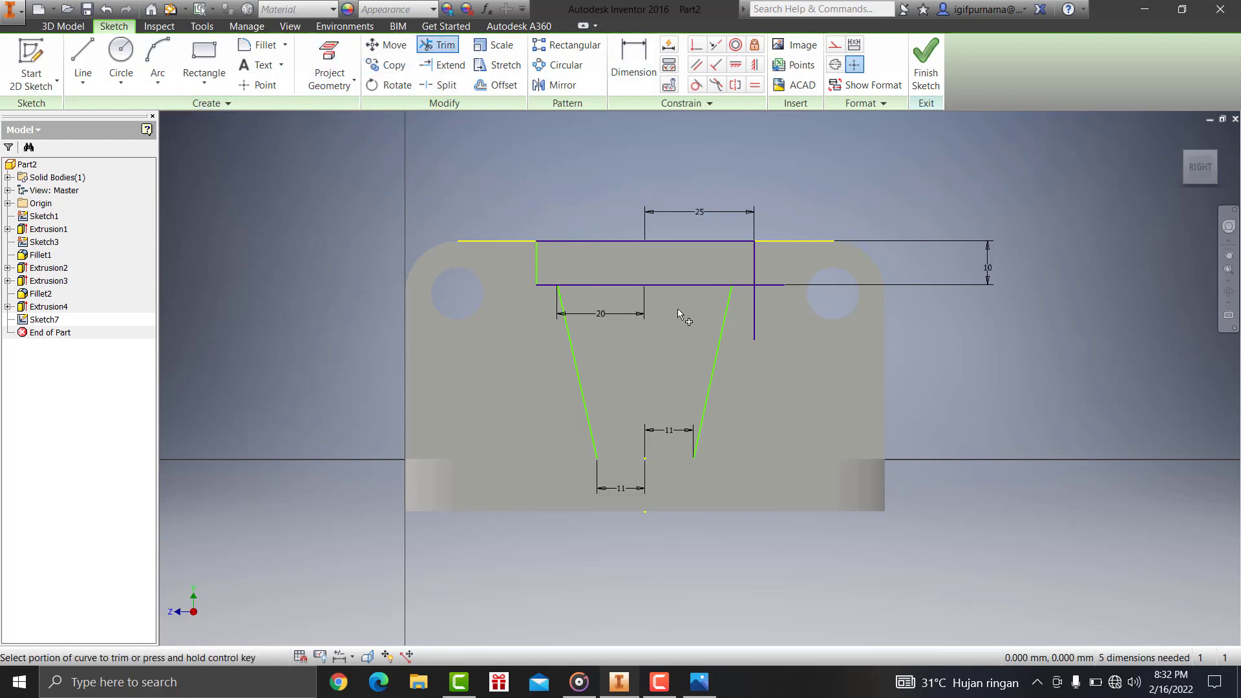
{"action": "left_click_drag", "start_coordinate": [677, 308], "coordinate": [634, 319]}
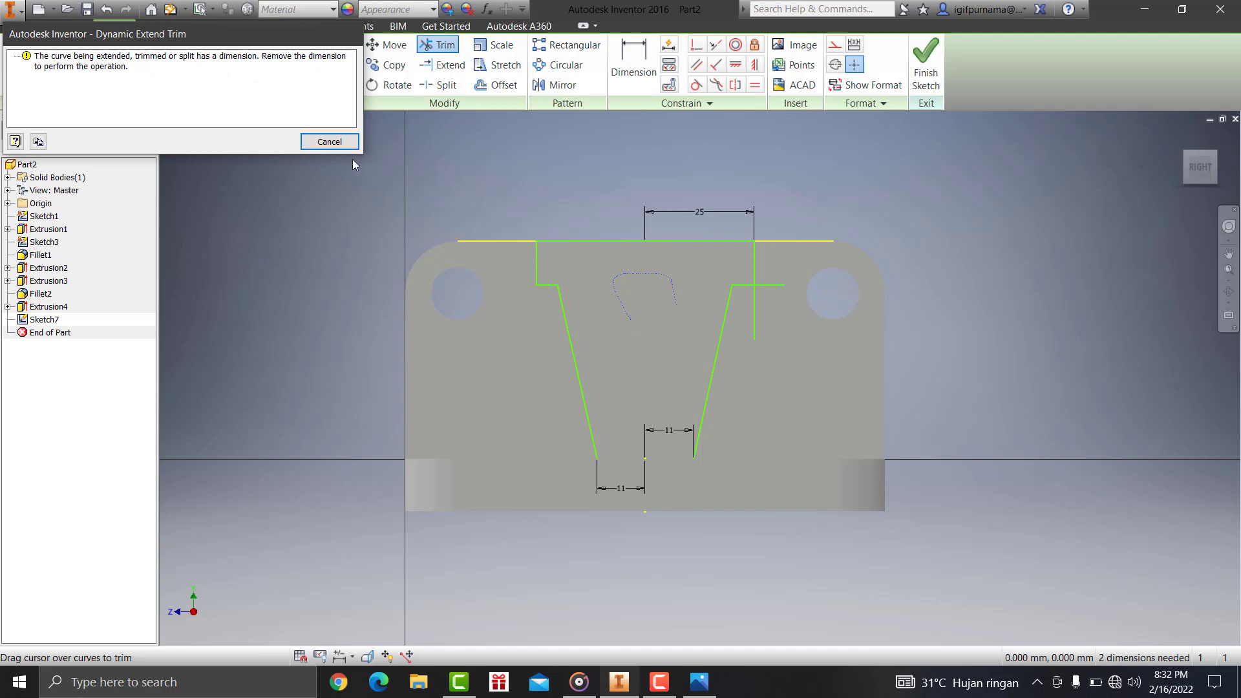
{"action": "left_click", "coordinate": [331, 142]}
{"action": "right_click", "coordinate": [600, 315]}
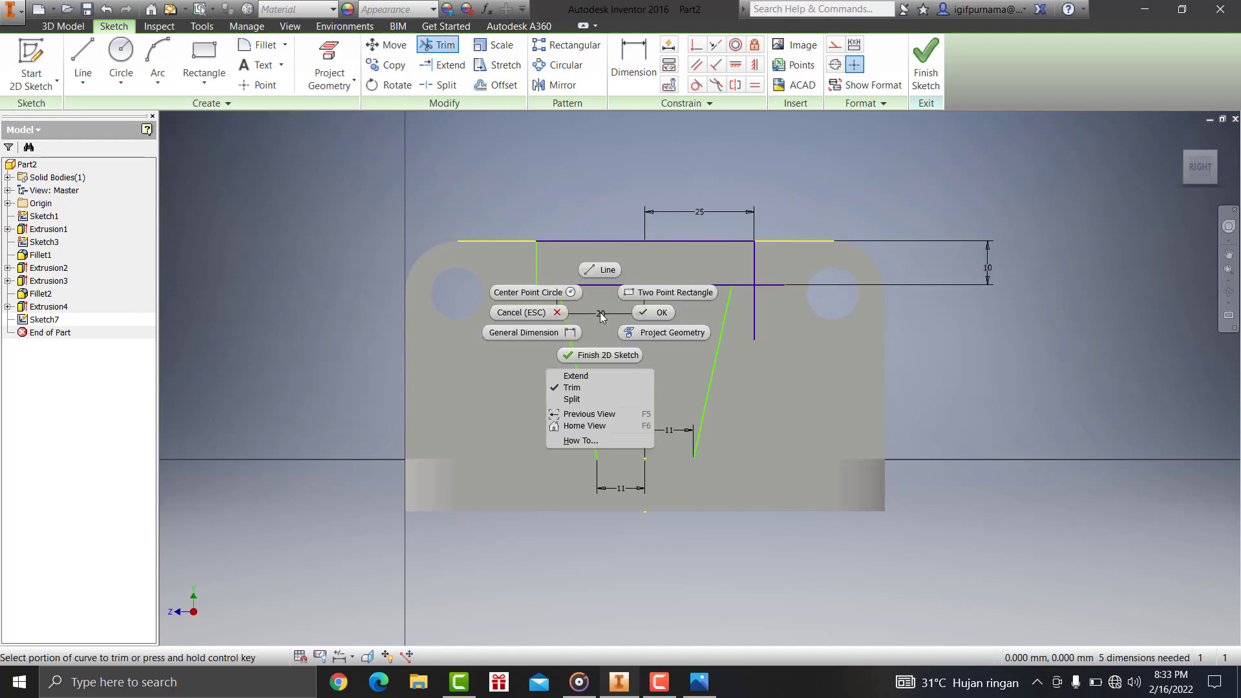
{"action": "key", "text": "Escape"}
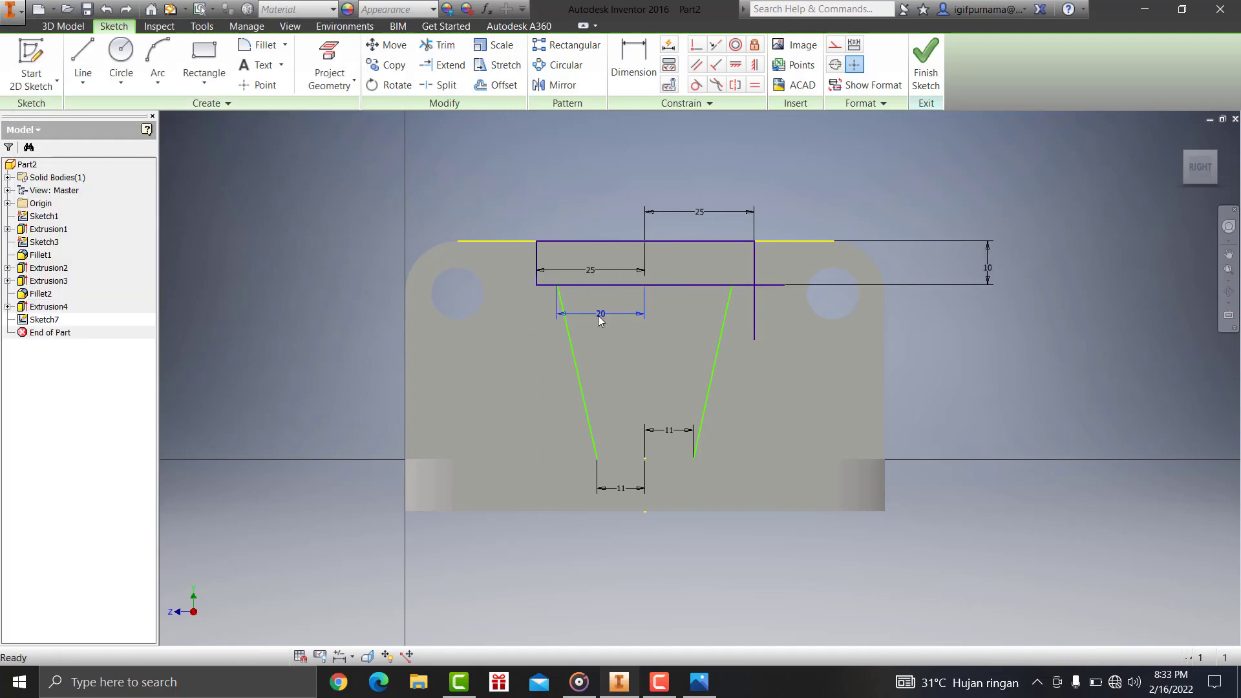
{"action": "right_click", "coordinate": [601, 321]}
{"action": "left_click", "coordinate": [596, 271]}
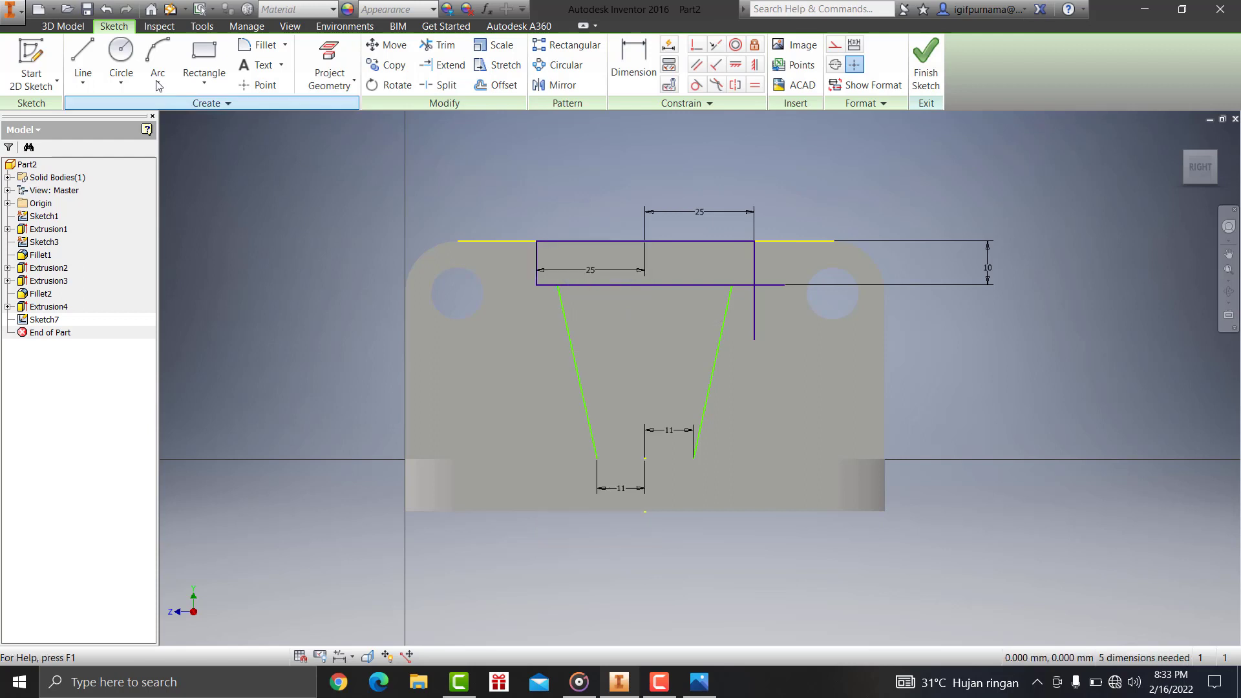
Trim the lower edge's middle and extra vertical segments, then finish the rib sketch
{"action": "left_click", "coordinate": [440, 45]}
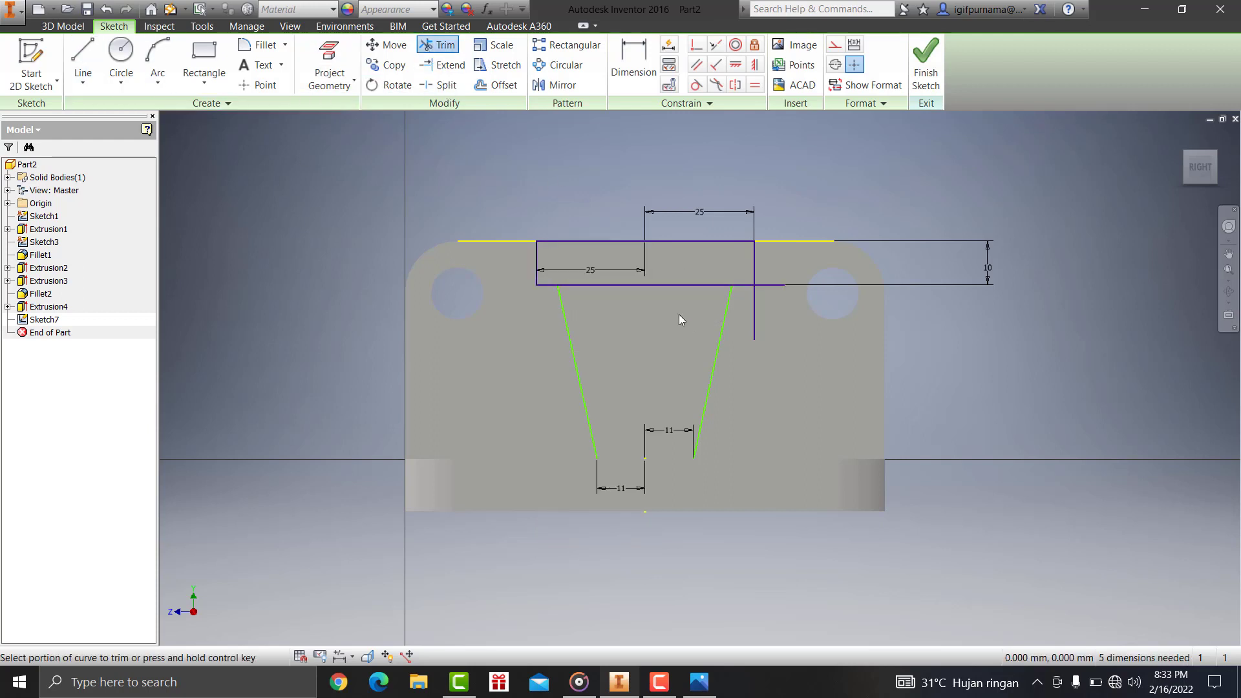
{"action": "mouse_move", "coordinate": [679, 314]}
{"action": "left_mouse_down"}
{"action": "mouse_move", "coordinate": [651, 280]}
{"action": "mouse_move", "coordinate": [611, 309]}
{"action": "left_mouse_up"}
{"action": "left_click_drag", "start_coordinate": [779, 341], "coordinate": [769, 301]}
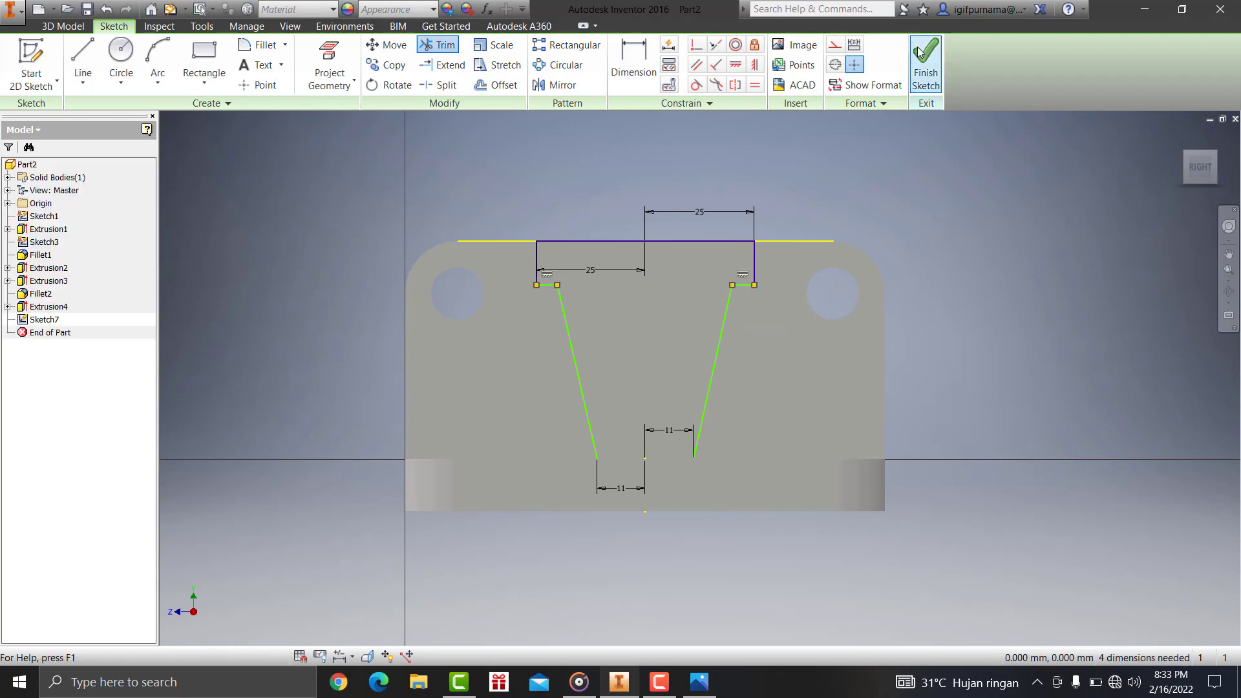
{"action": "left_click", "coordinate": [926, 68]}
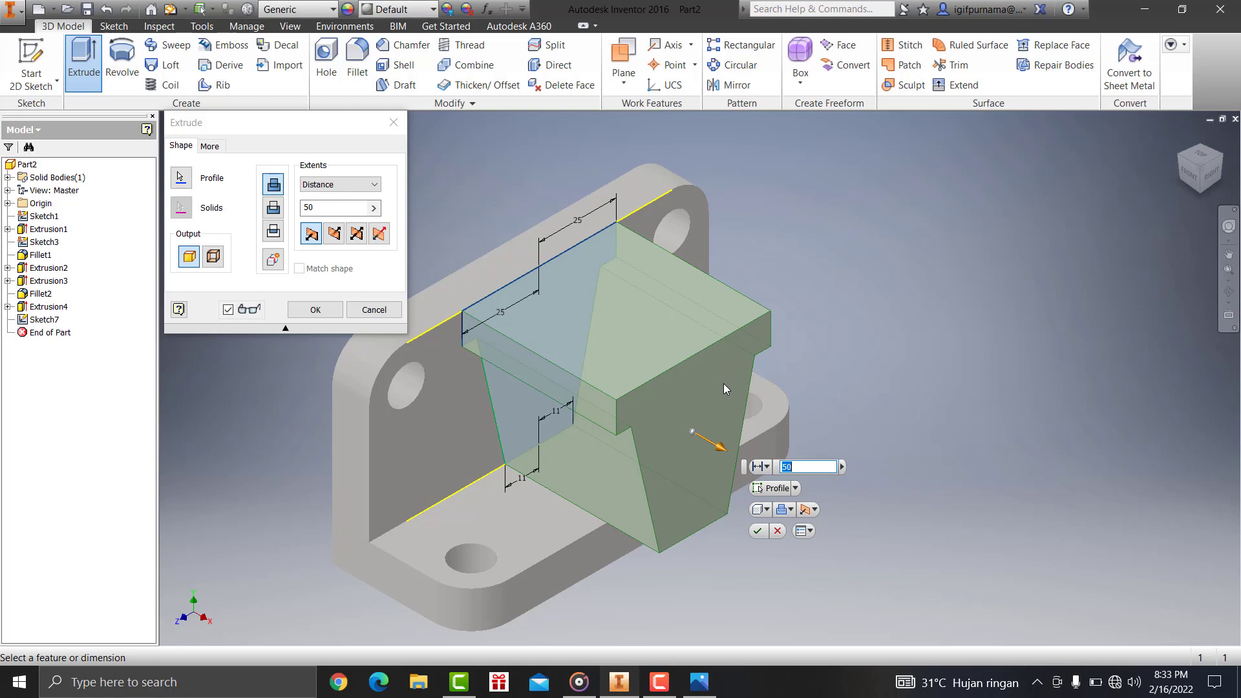
Check the reference drawing, then extrude the tapered rib 50 mm as solid against the wall
{"action": "left_click", "coordinate": [697, 677]}
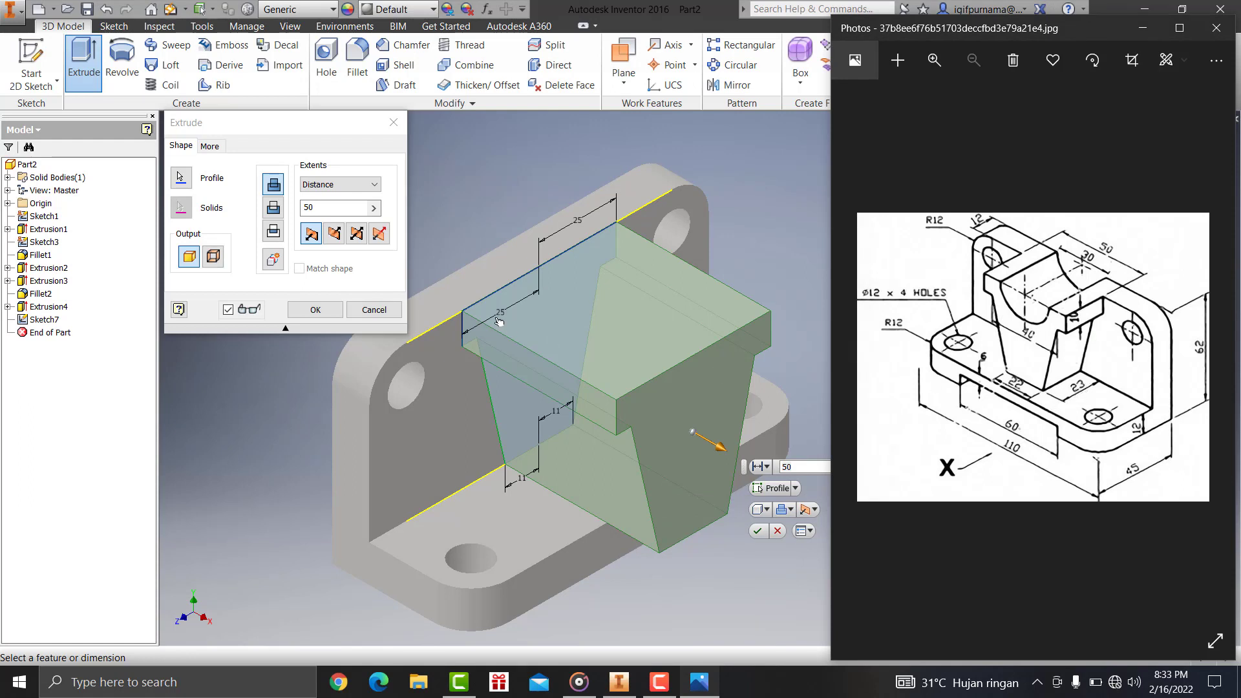
{"action": "left_click", "coordinate": [325, 209]}
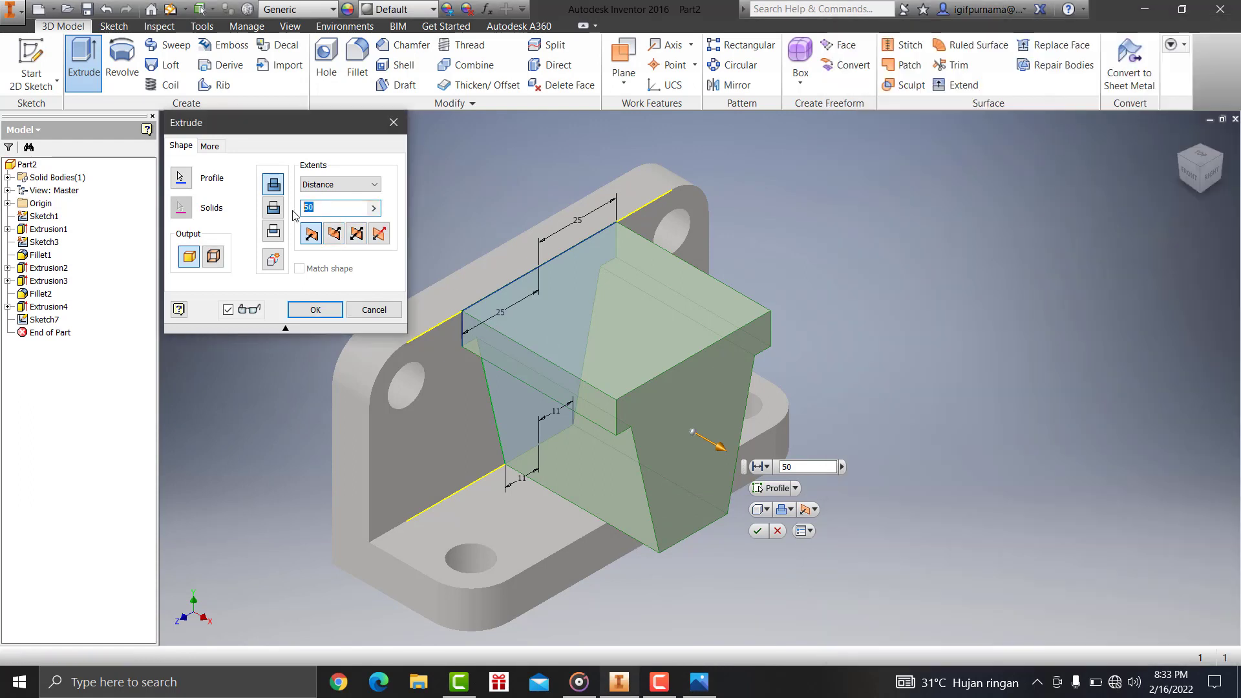
{"action": "type", "text": "23"}
{"action": "left_click", "coordinate": [317, 309]}
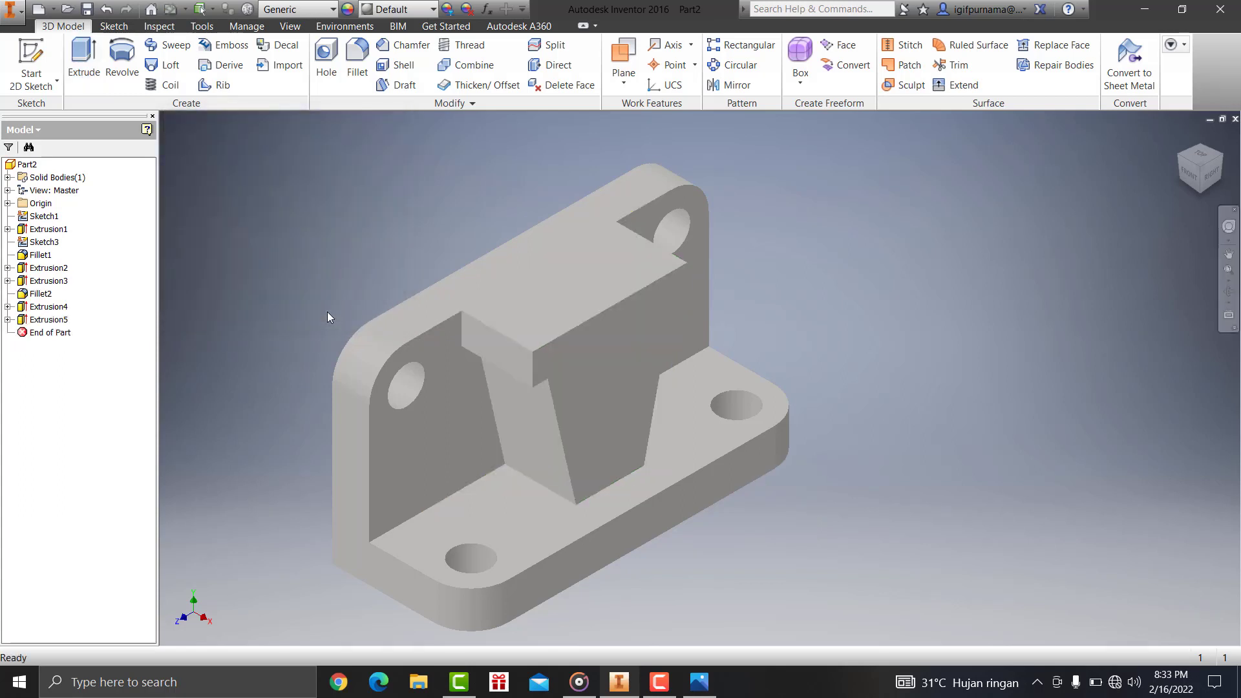
Sketch a 30 mm circle on the rib face, centred on the rib's top edge
{"action": "left_click", "coordinate": [650, 345]}
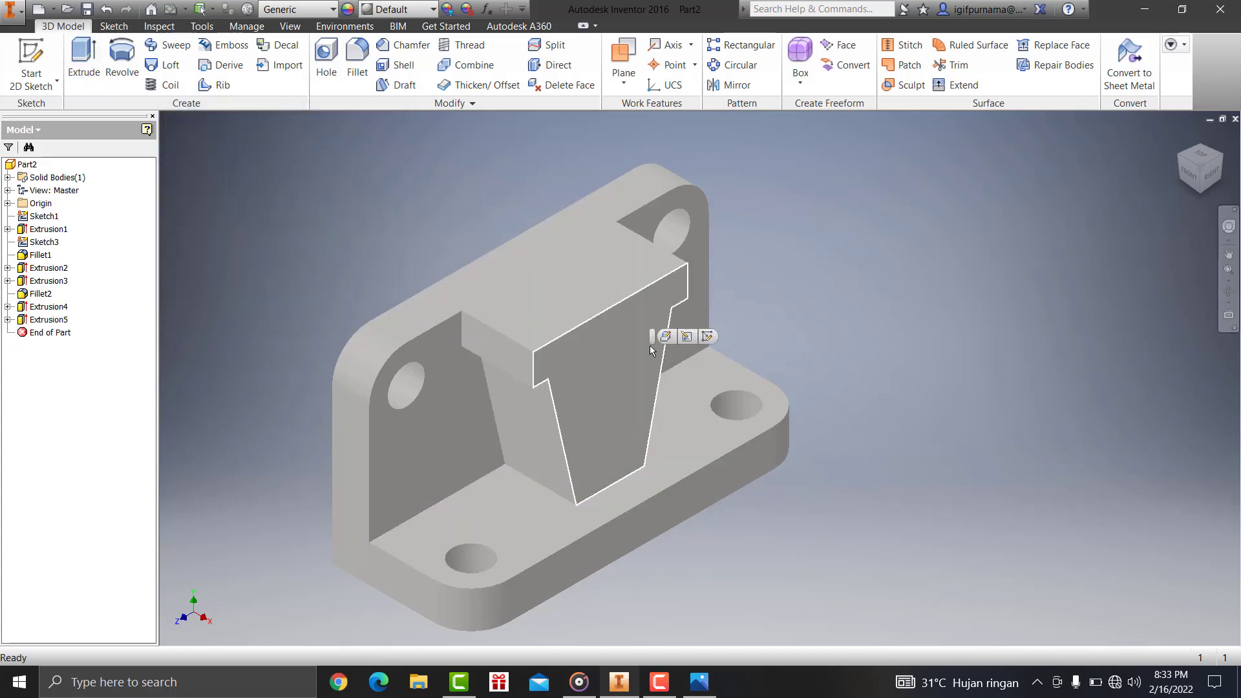
{"action": "key", "text": "s"}
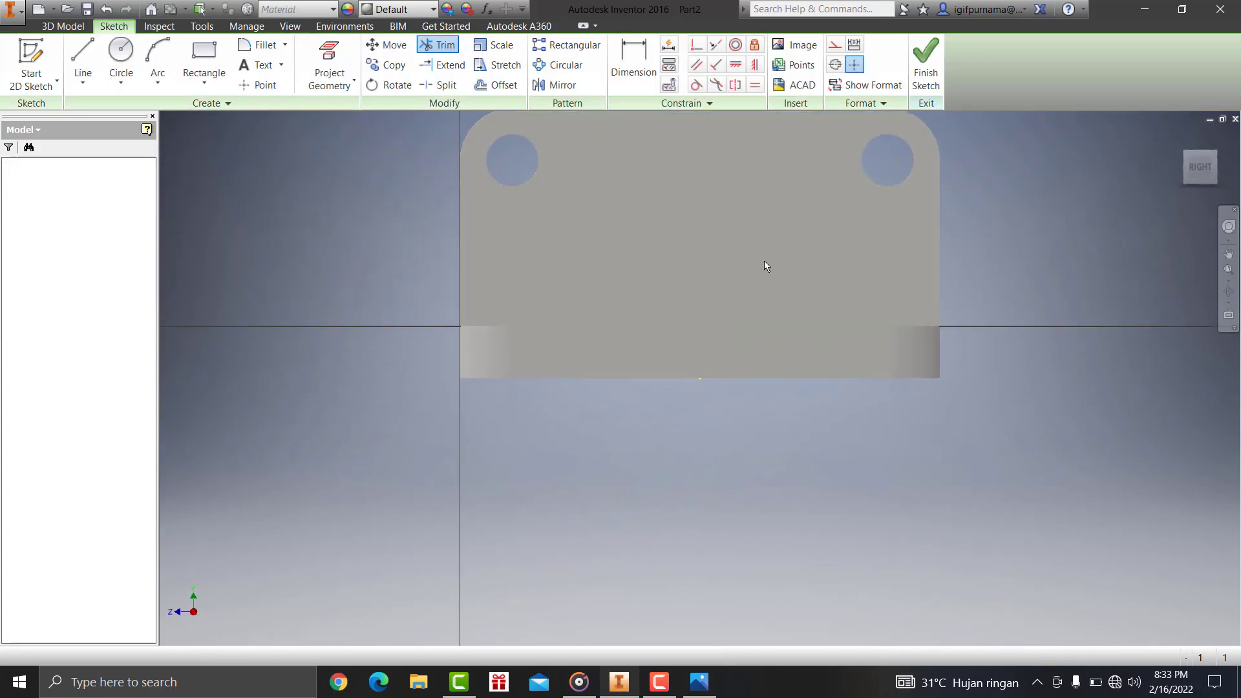
{"action": "left_click", "coordinate": [1229, 255]}
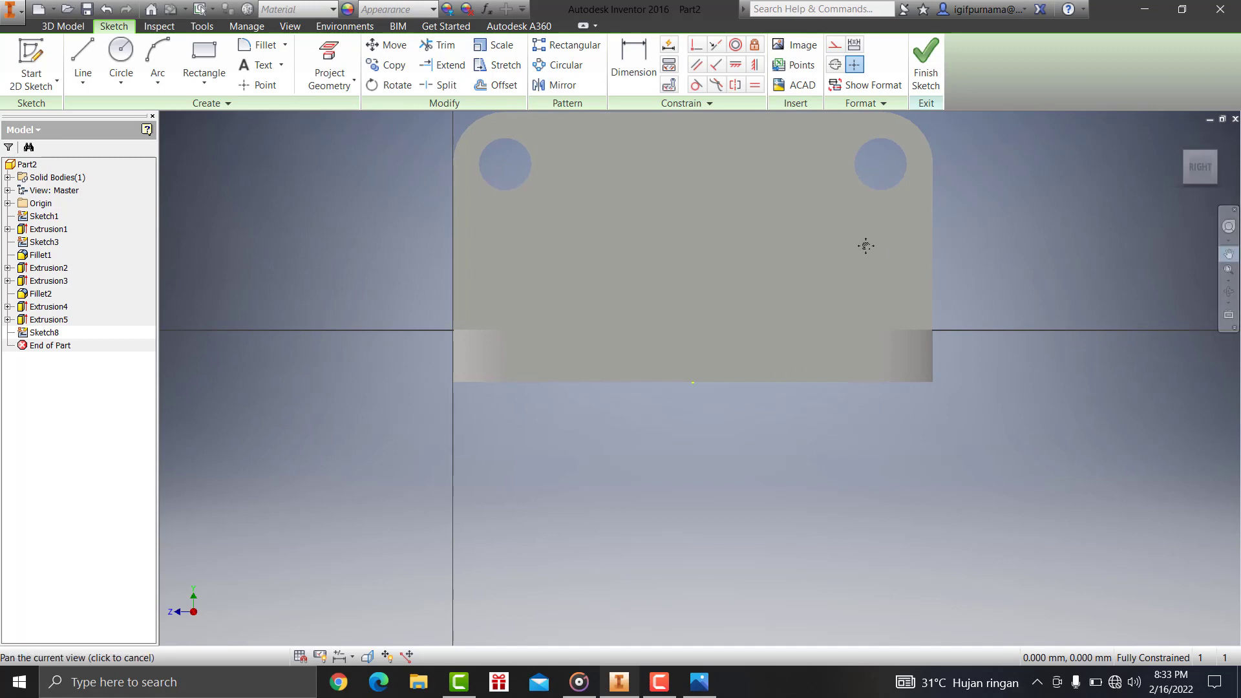
{"action": "left_click_drag", "start_coordinate": [865, 244], "coordinate": [784, 349]}
{"action": "left_click", "coordinate": [699, 682]}
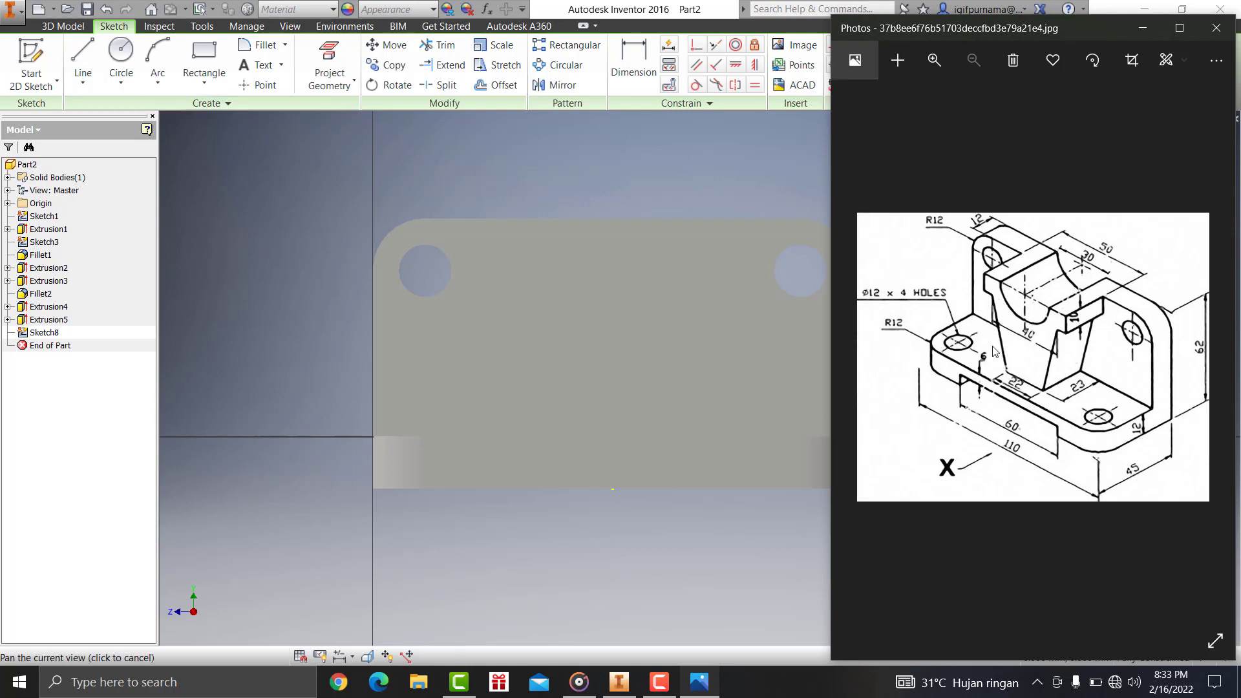
{"action": "left_click", "coordinate": [120, 61]}
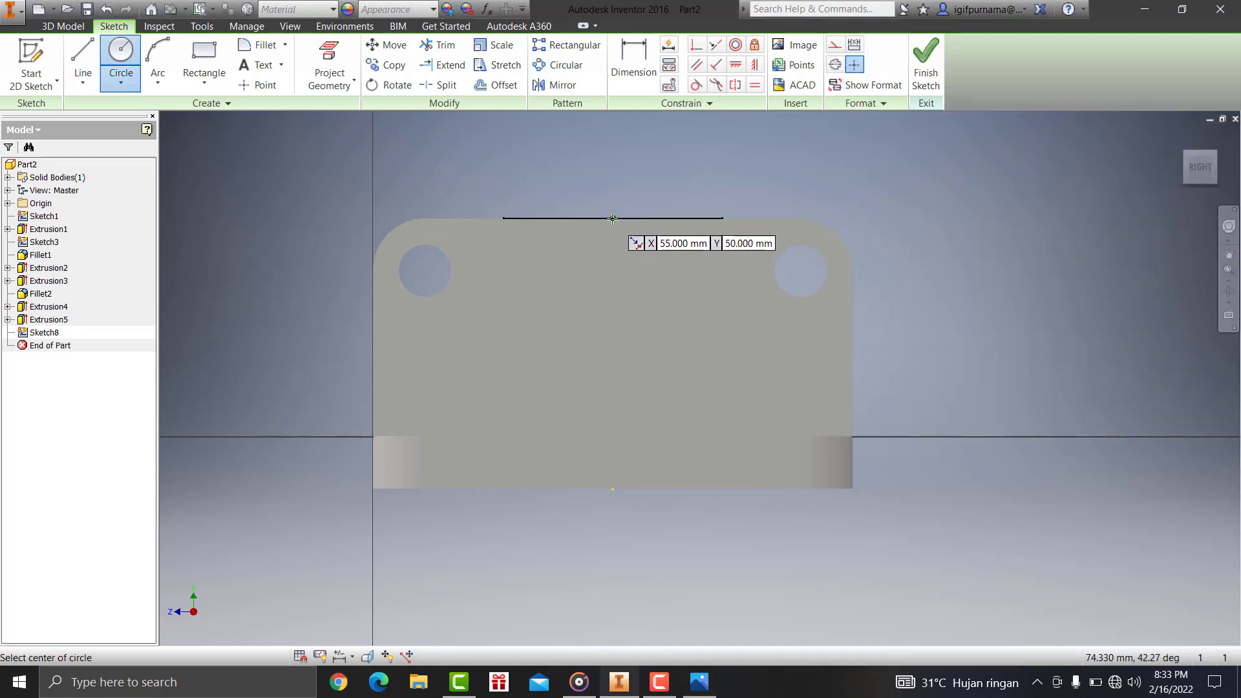
{"action": "left_click", "coordinate": [613, 219]}
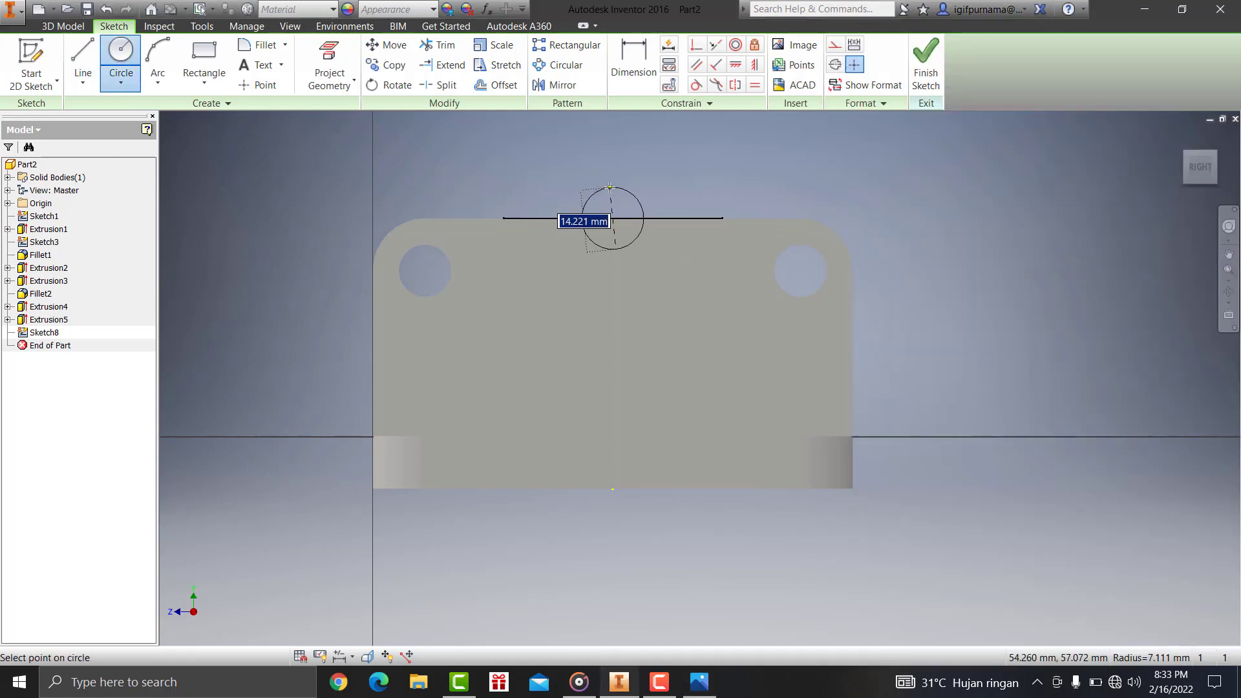
{"action": "type", "text": "30"}
{"action": "key", "text": "Return"}
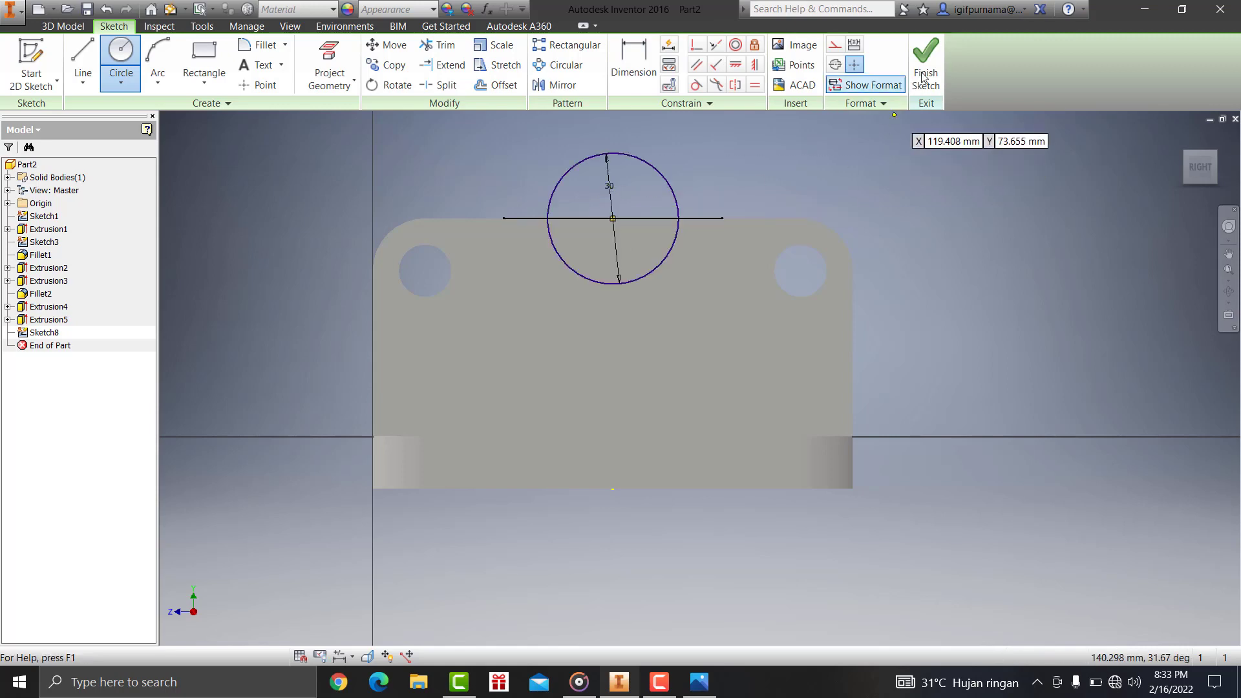
{"action": "left_click", "coordinate": [925, 77]}
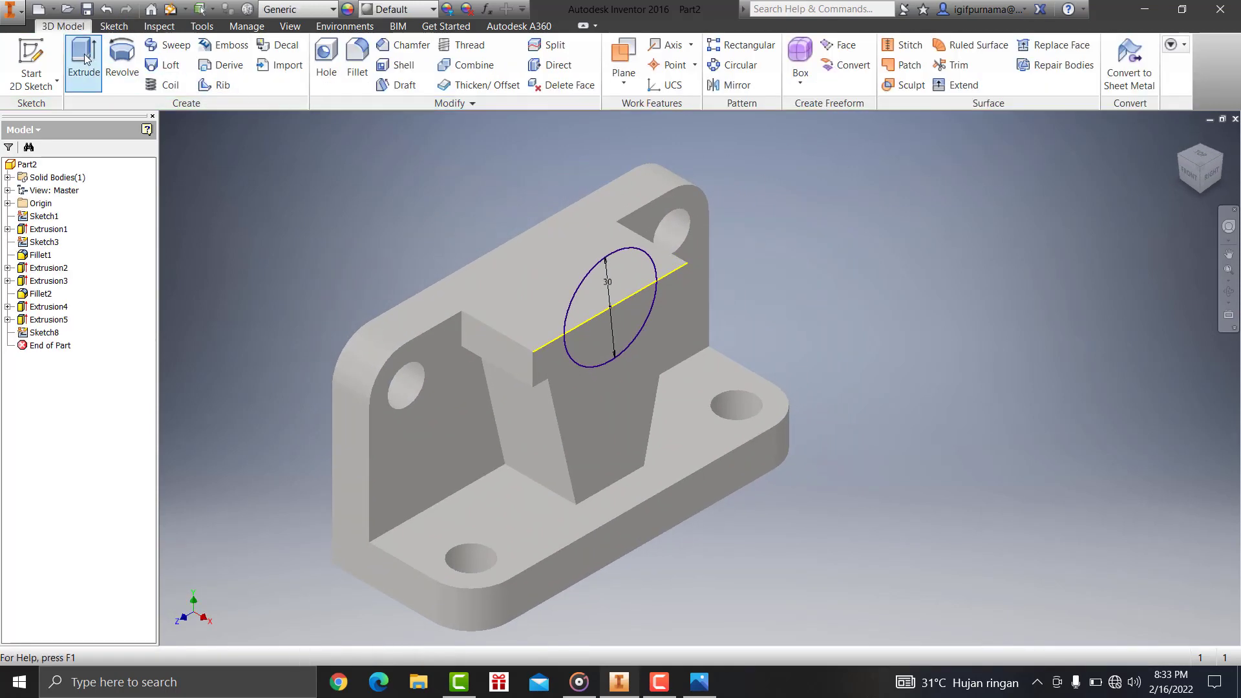
Extrude the circle as a cut through the rib to form the semicircular cradle
{"action": "left_click", "coordinate": [84, 60]}
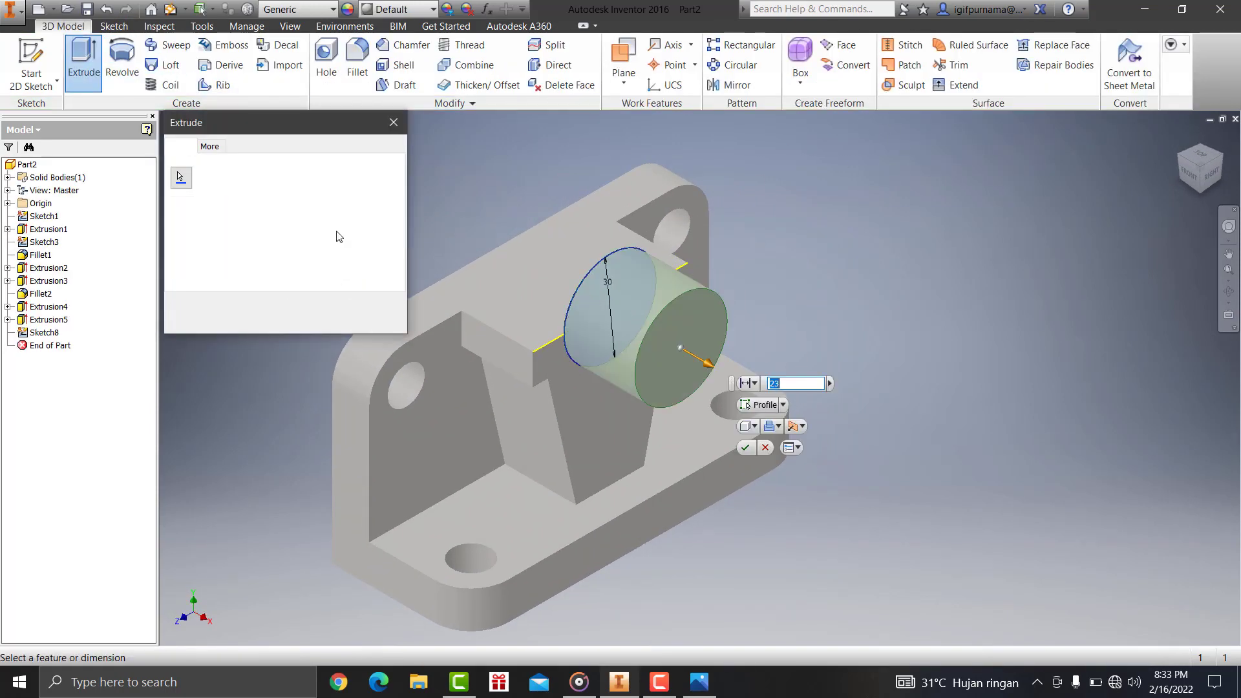
{"action": "left_click", "coordinate": [335, 234]}
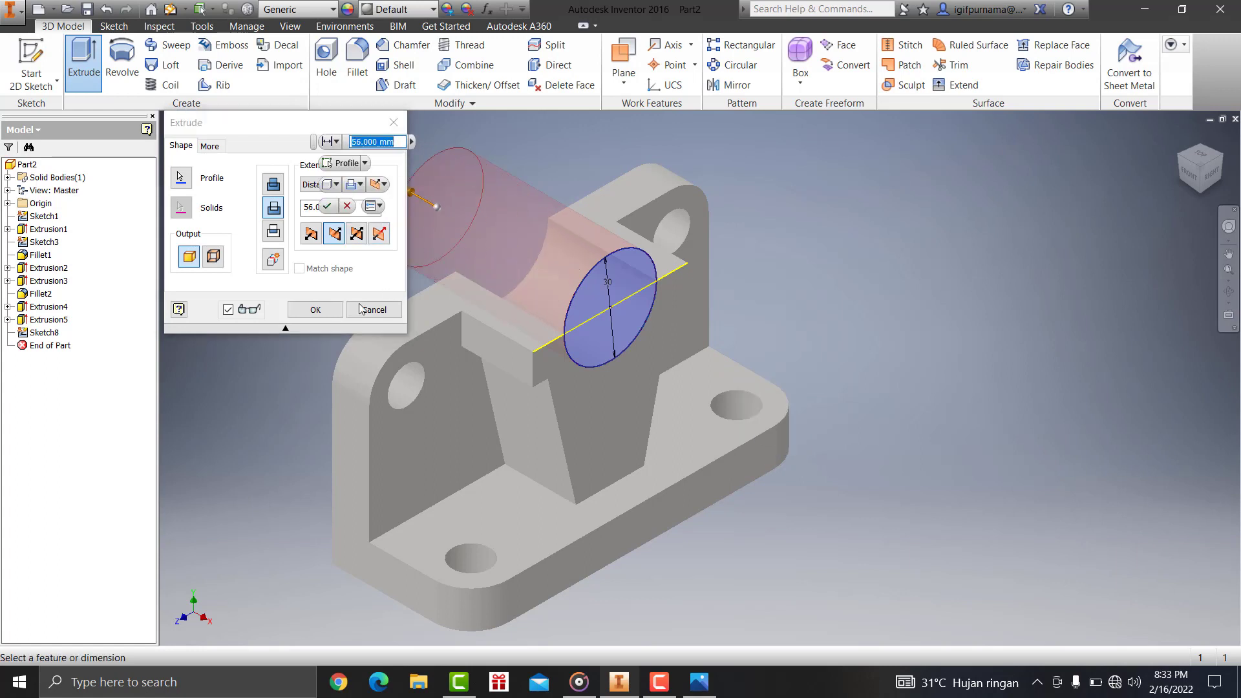
{"action": "left_click", "coordinate": [315, 310]}
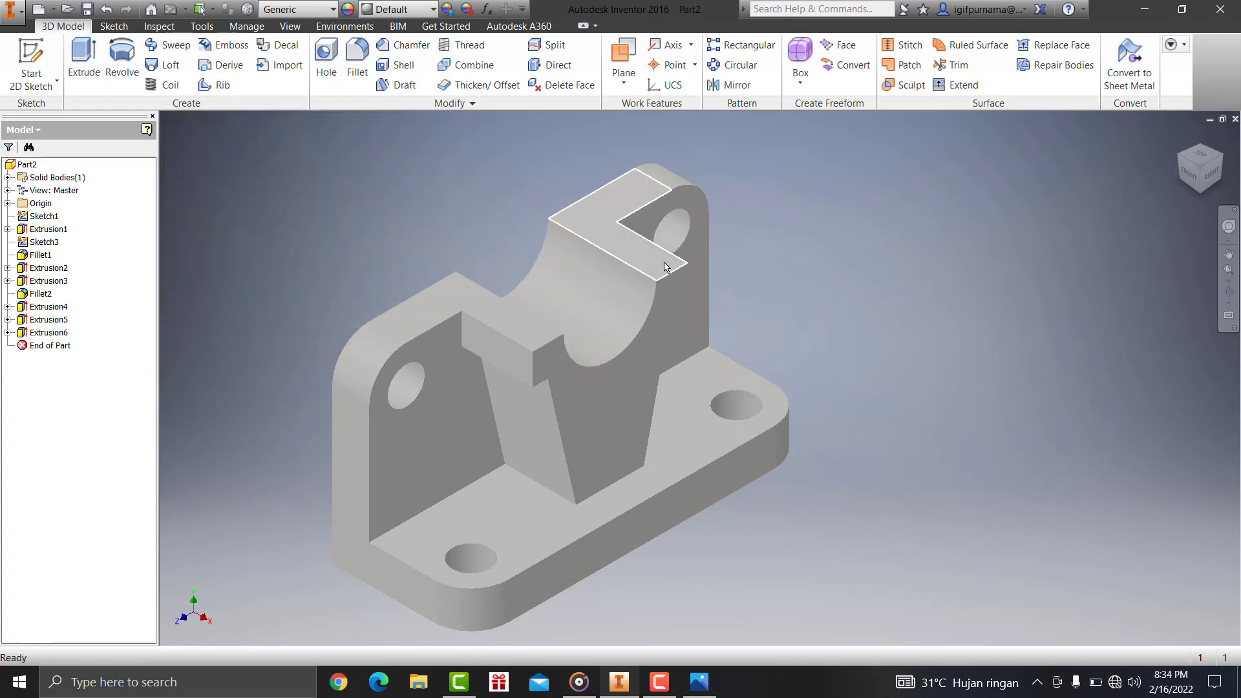
On the base's front face, draw a centre-point rectangle centred on the bottom edge
{"action": "left_click", "coordinate": [628, 530]}
{"action": "left_click", "coordinate": [687, 522]}
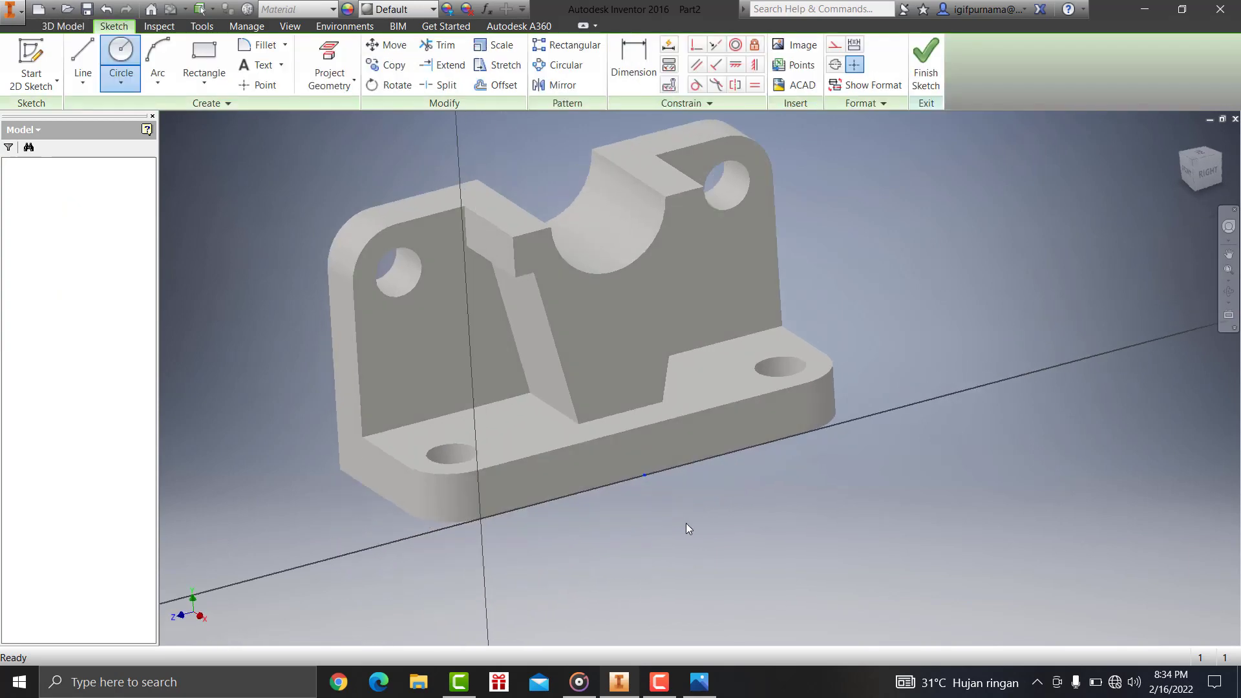
{"action": "left_click", "coordinate": [699, 682]}
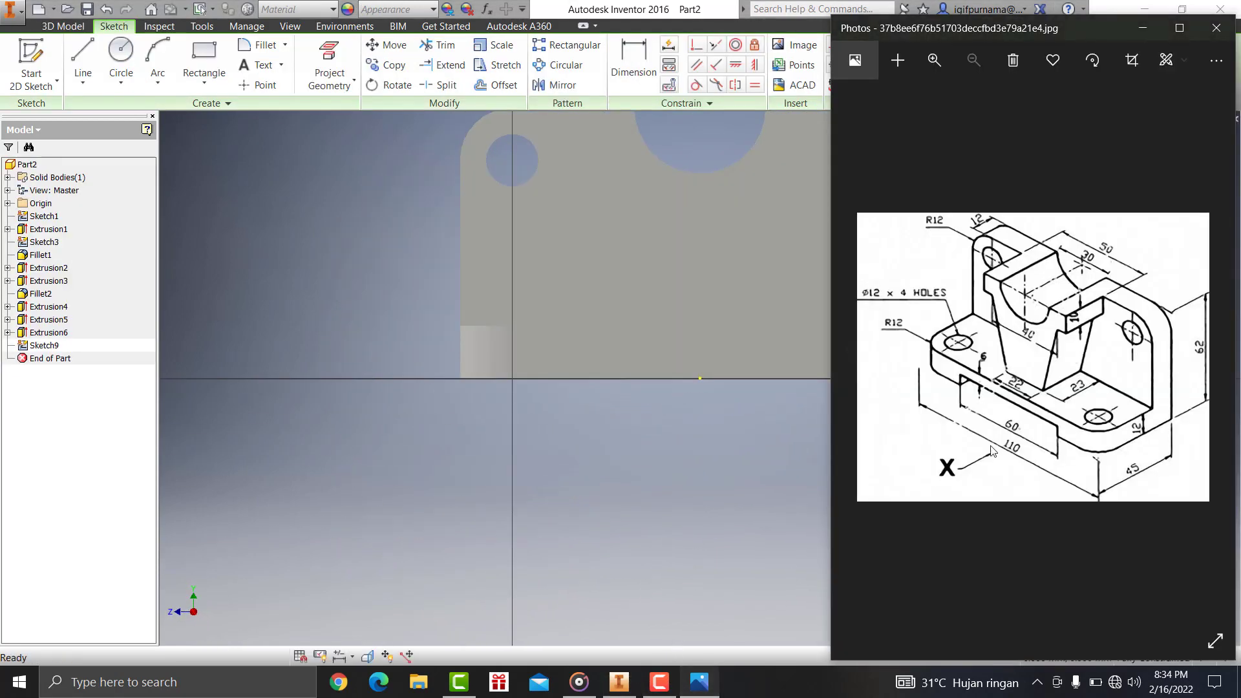
{"action": "left_click", "coordinate": [203, 83]}
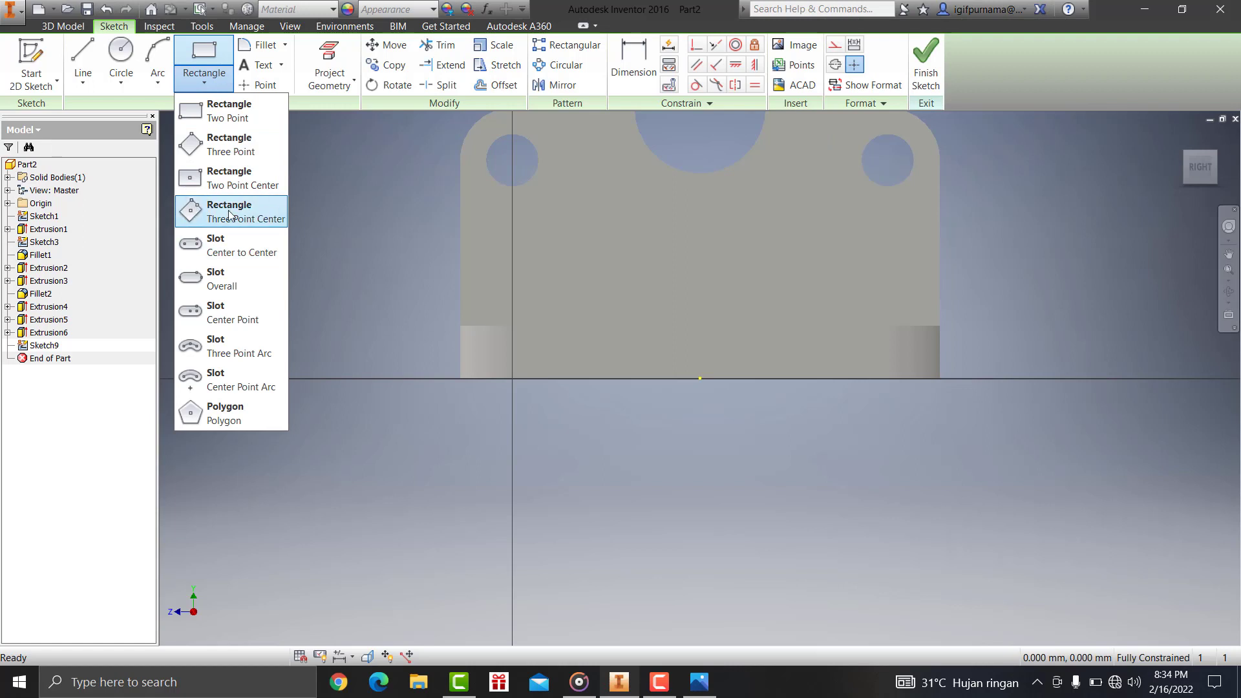
{"action": "left_click", "coordinate": [206, 179]}
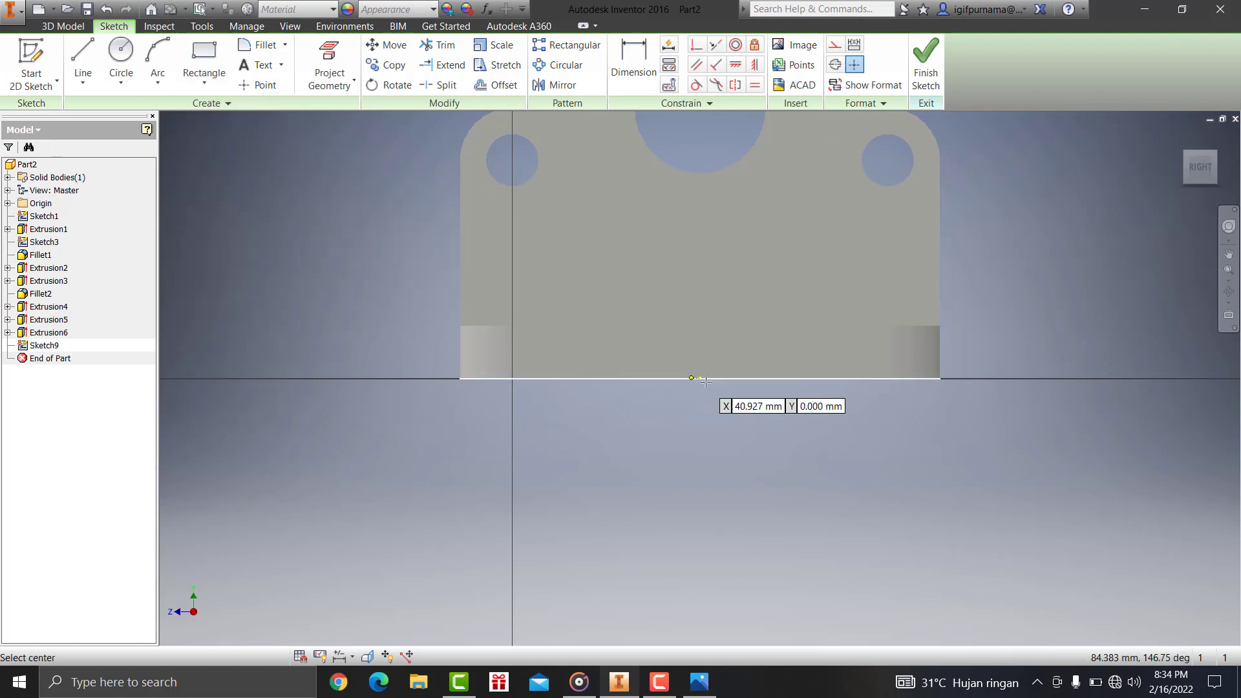
{"action": "left_click", "coordinate": [751, 377]}
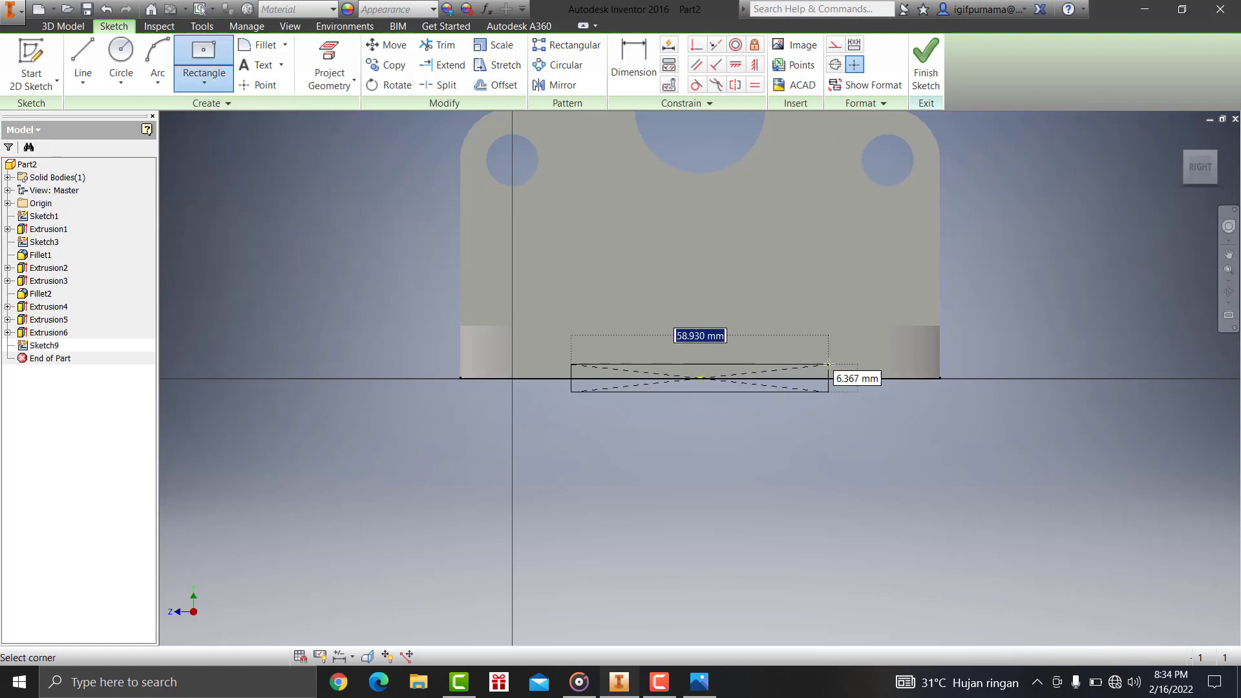
{"action": "left_click", "coordinate": [832, 397]}
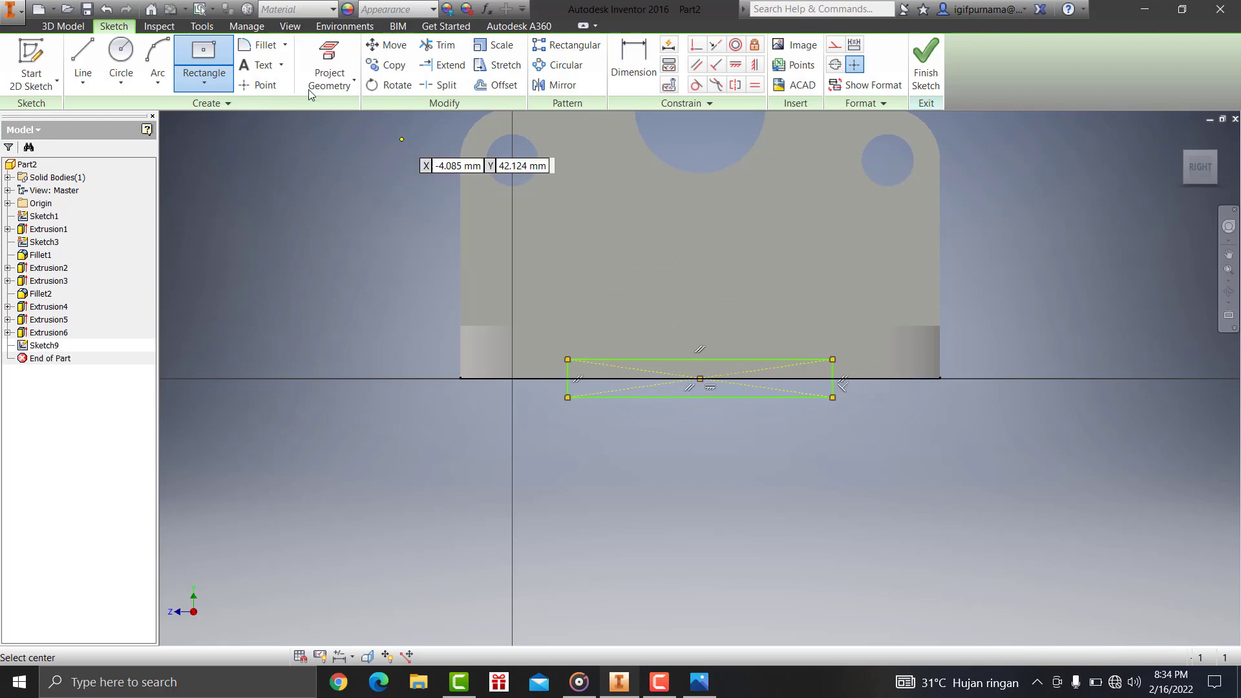
Dimension the rectangle 30 mm from side to centre and 12 mm tall, then finish the sketch
{"action": "left_click", "coordinate": [633, 61]}
{"action": "left_click", "coordinate": [569, 388]}
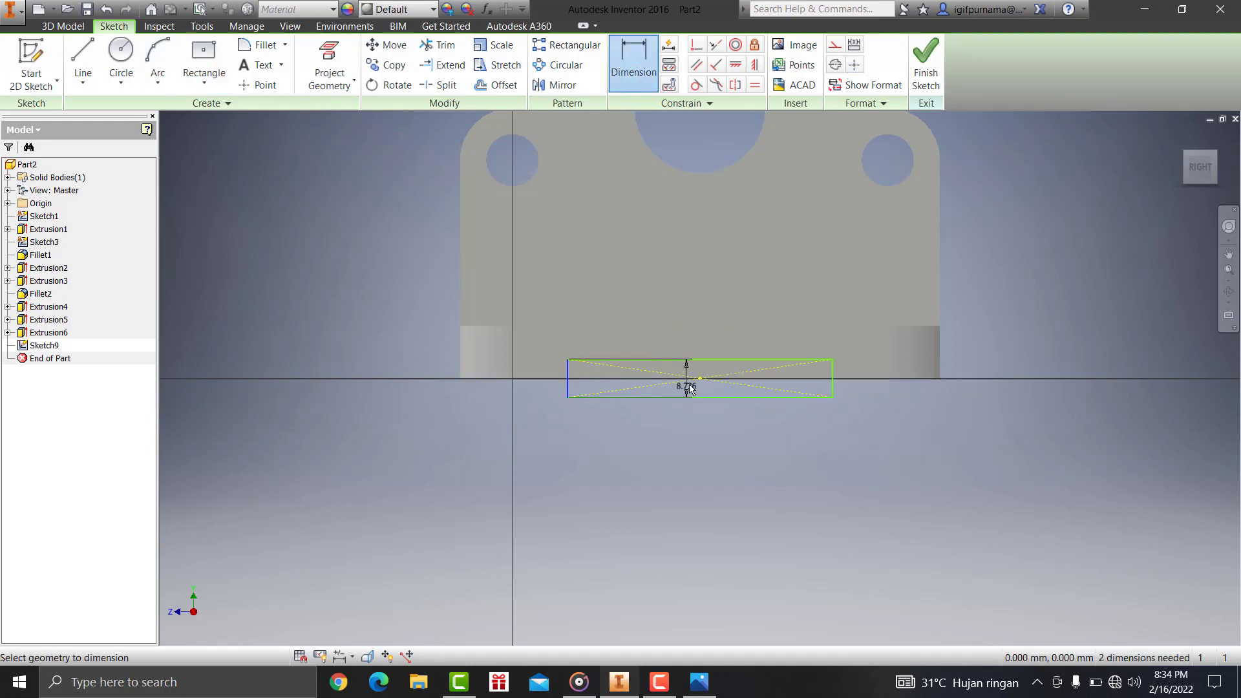
{"action": "left_click", "coordinate": [700, 378]}
{"action": "left_click", "coordinate": [660, 437]}
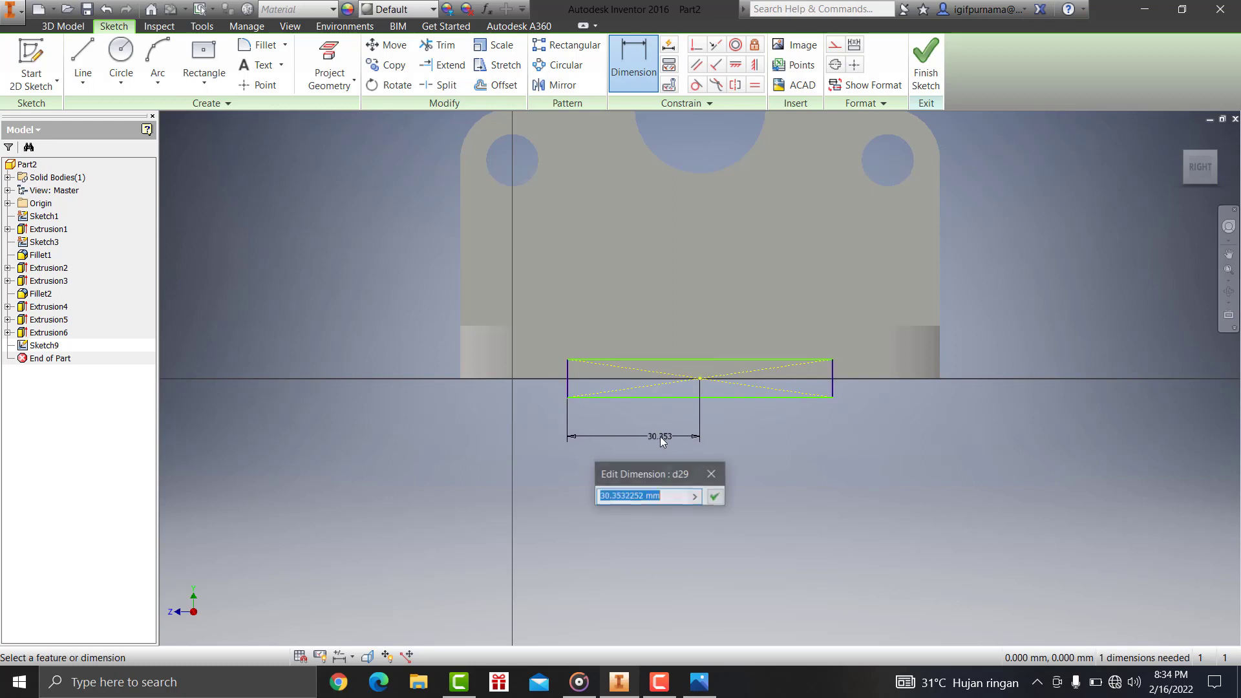
{"action": "type", "text": "30"}
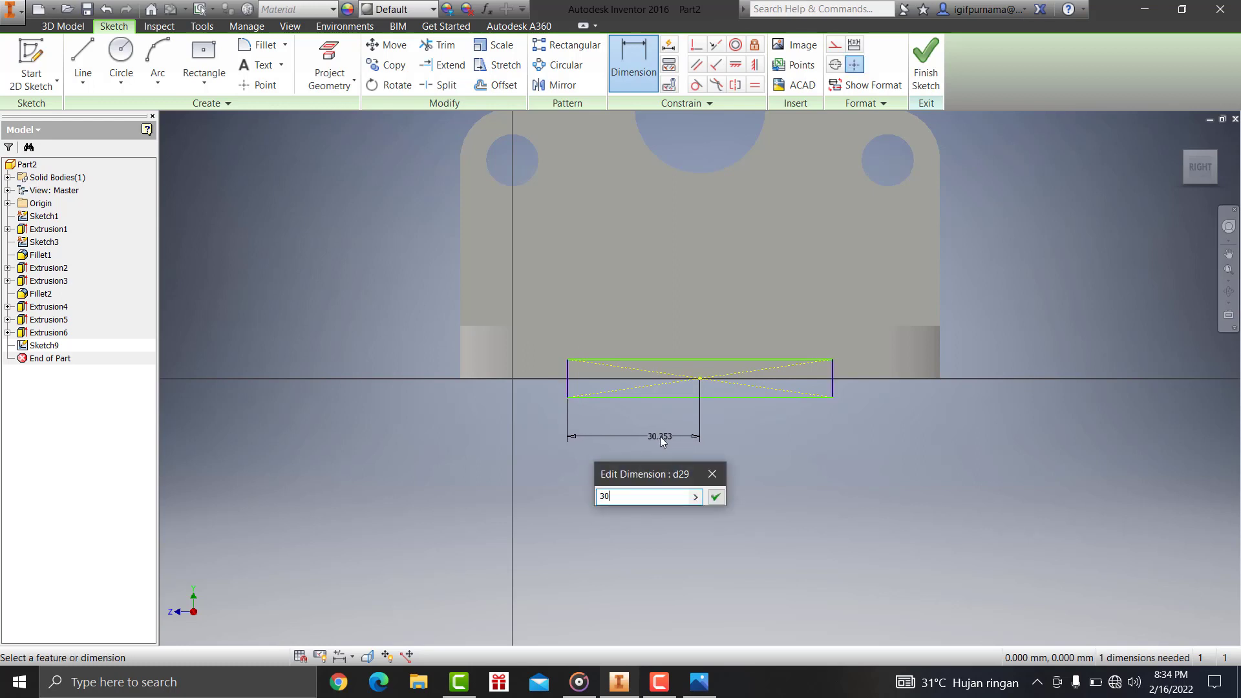
{"action": "key", "text": "Return"}
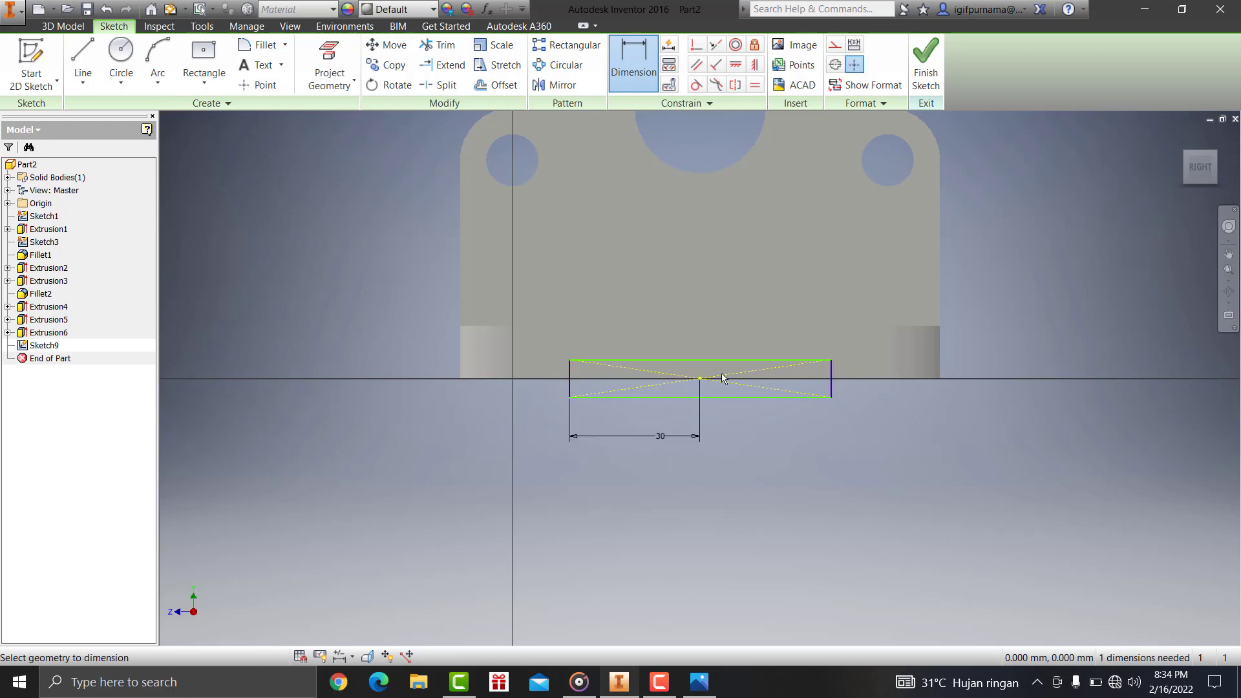
{"action": "left_click", "coordinate": [700, 682]}
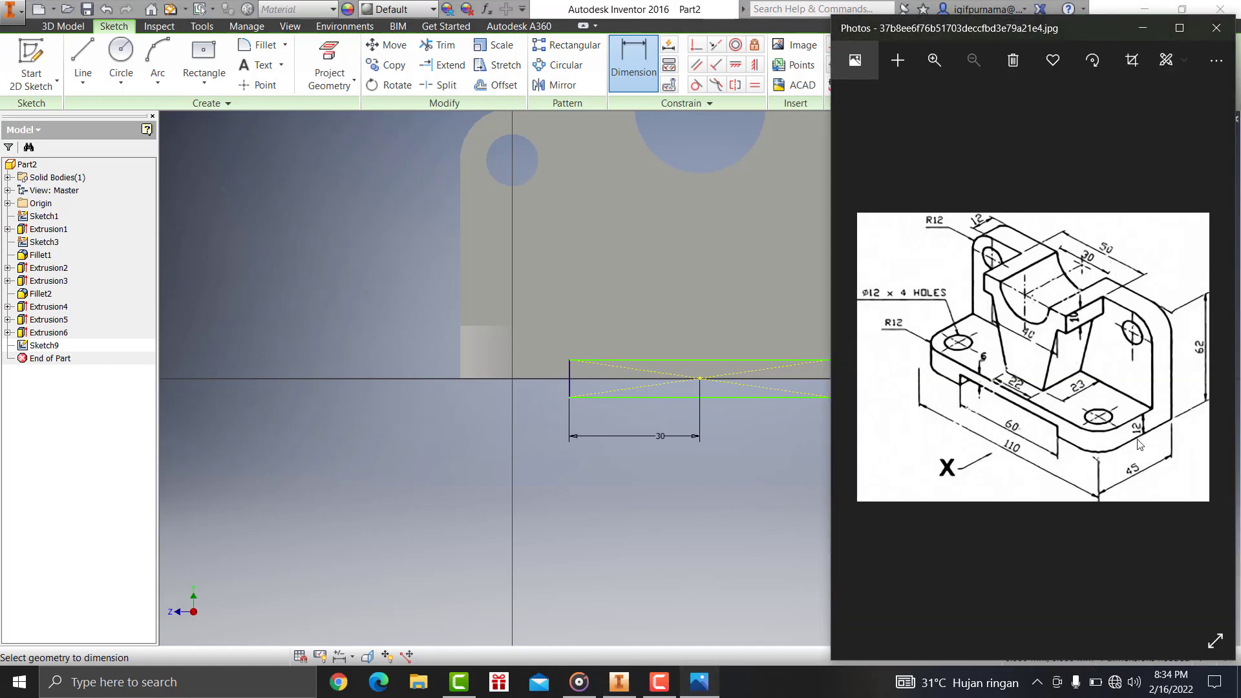
{"action": "left_click", "coordinate": [1143, 28]}
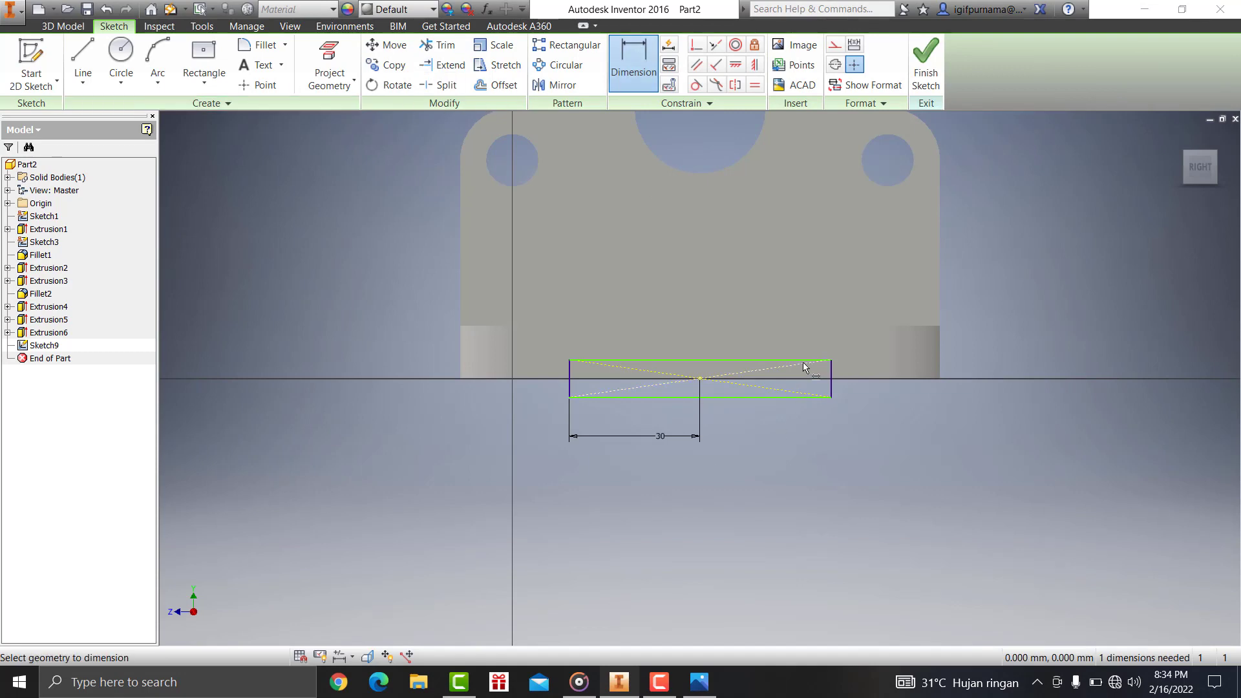
{"action": "left_click", "coordinate": [797, 397]}
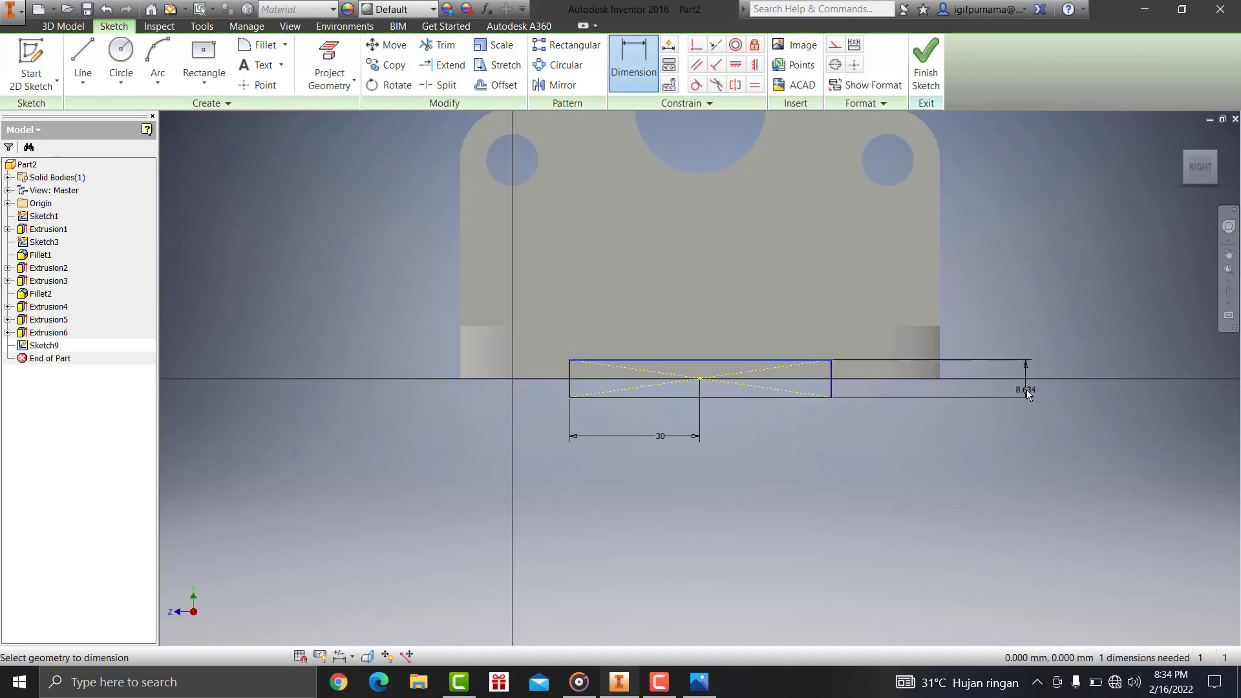
{"action": "left_click", "coordinate": [1026, 389]}
{"action": "type", "text": "12"}
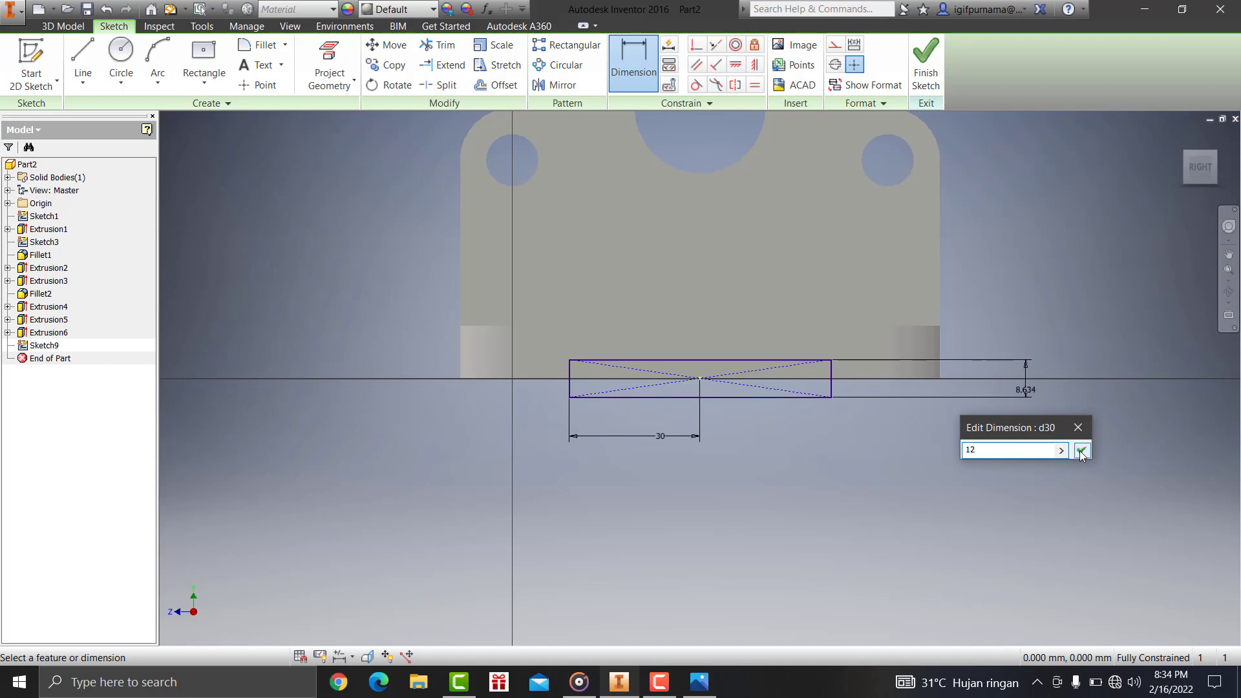
{"action": "left_click", "coordinate": [1081, 451]}
{"action": "left_click", "coordinate": [936, 73]}
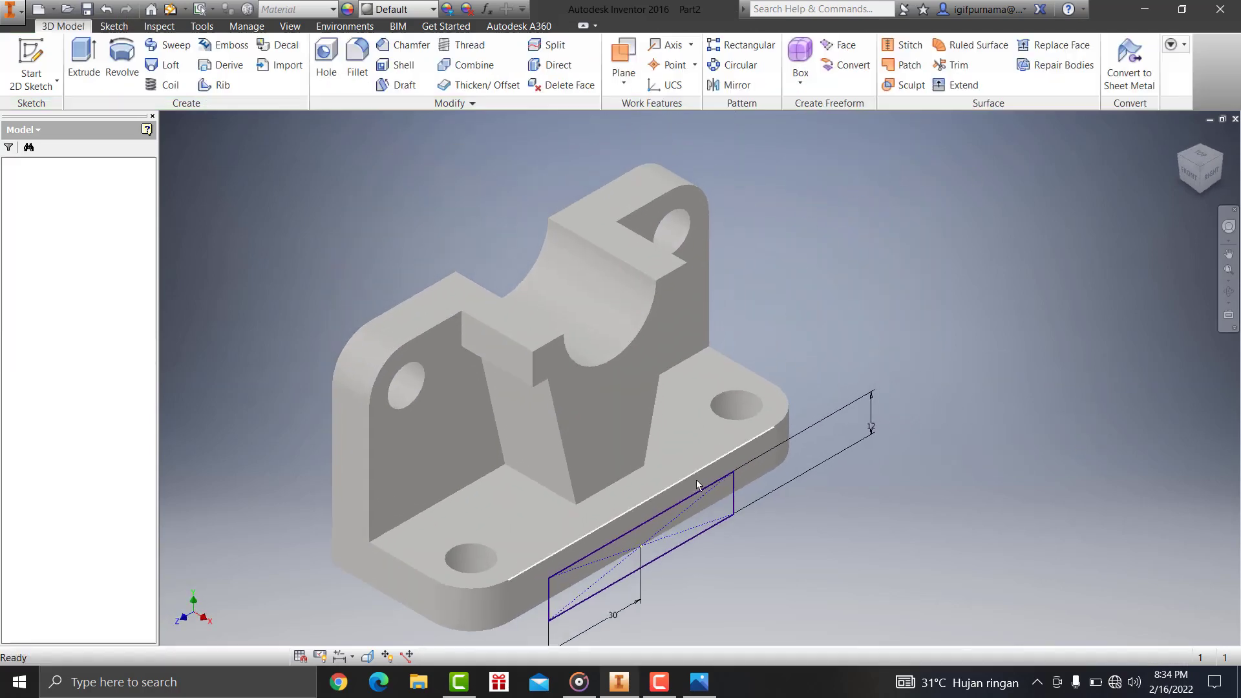
Extrude the rectangle as a 74 mm cut through the base to form the underside slot
{"action": "left_click", "coordinate": [83, 57]}
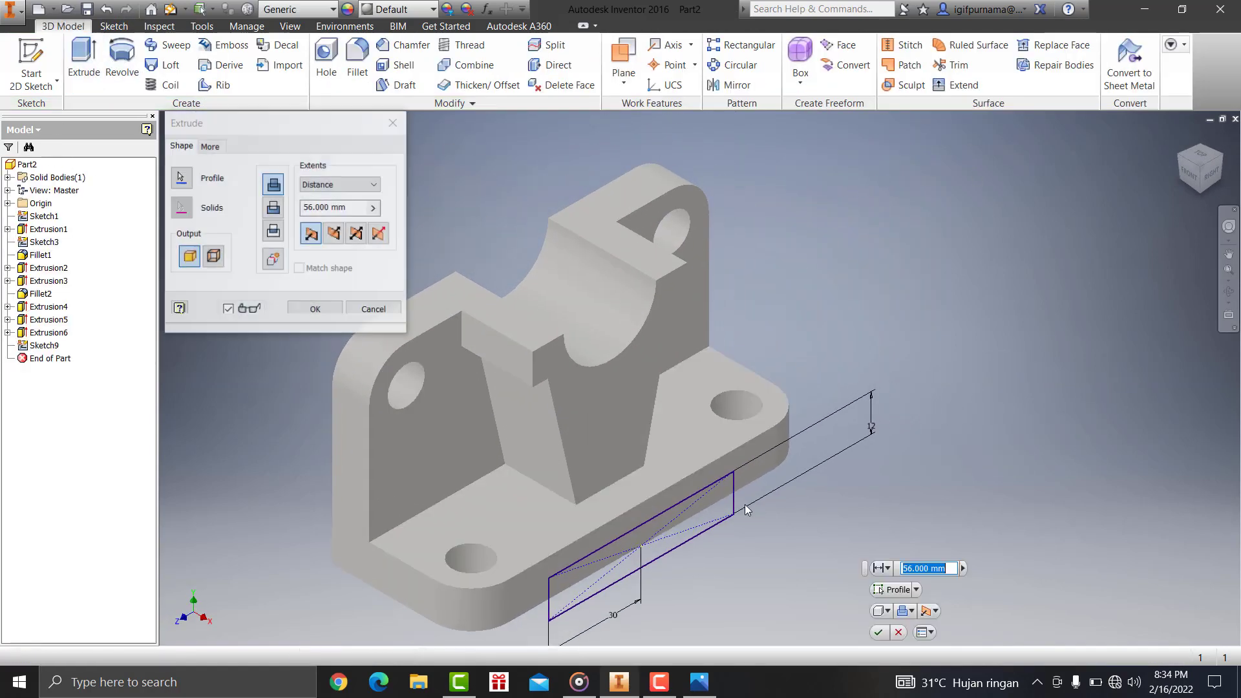
{"action": "left_click", "coordinate": [334, 233]}
{"action": "left_click", "coordinate": [401, 420]}
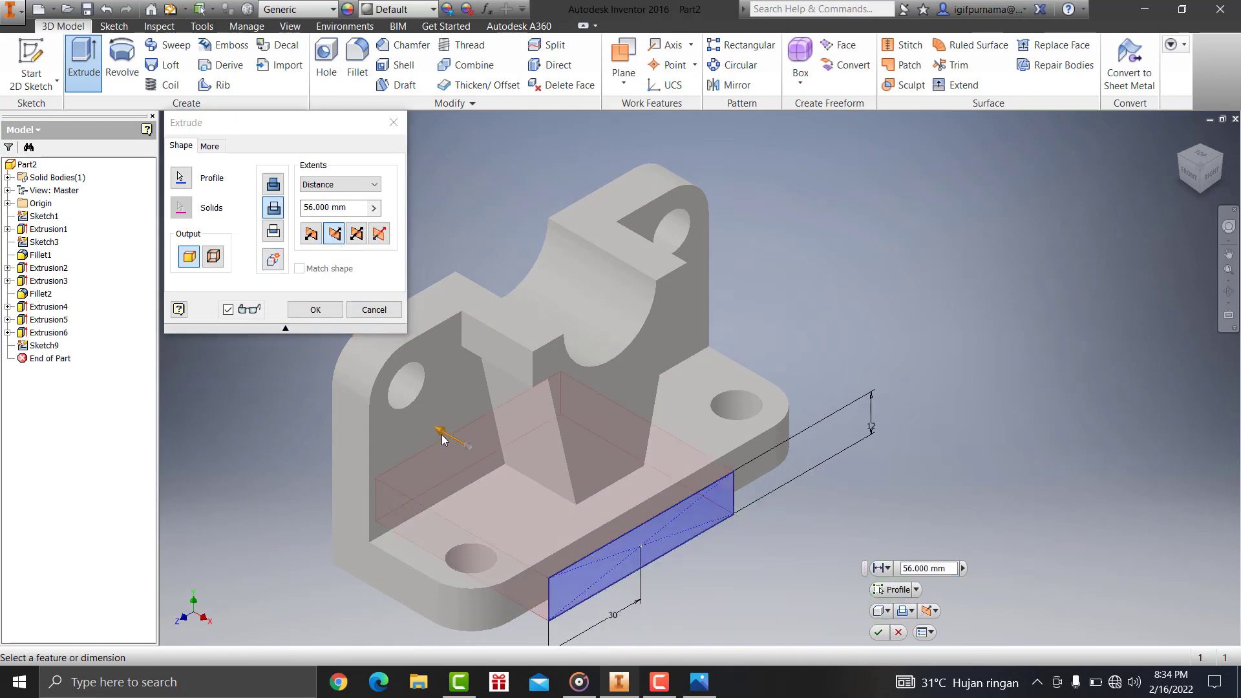
{"action": "left_click_drag", "start_coordinate": [441, 434], "coordinate": [382, 407]}
{"action": "left_click", "coordinate": [316, 311]}
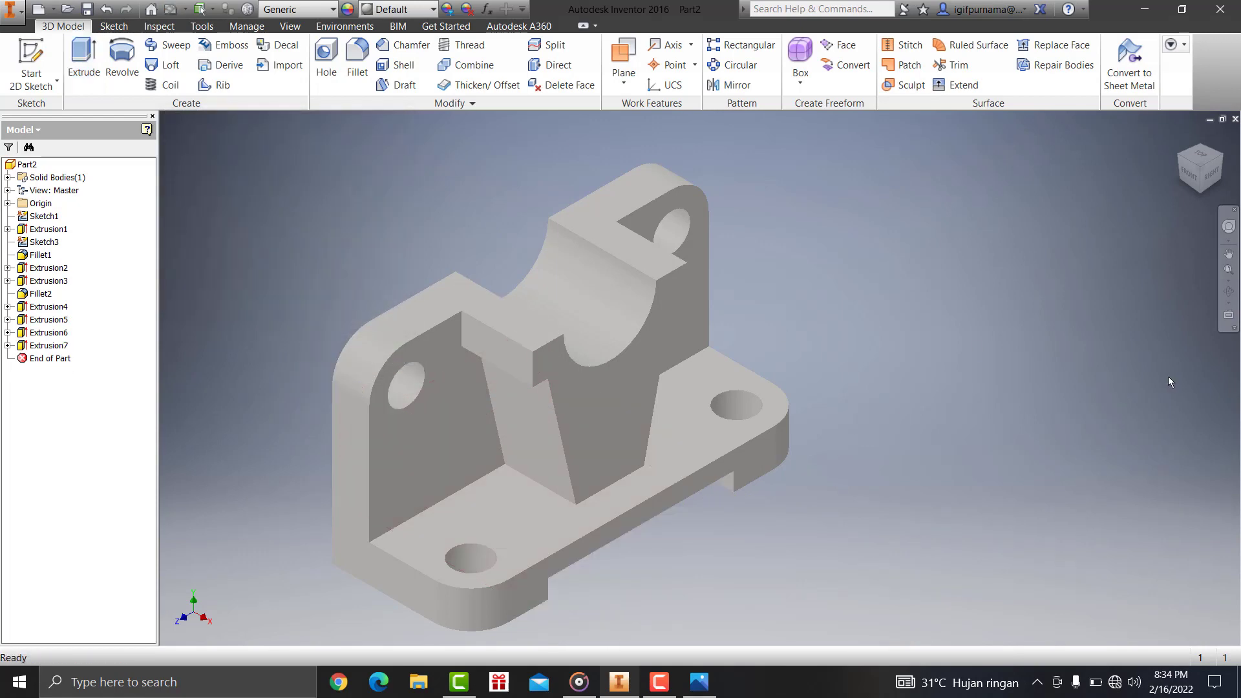
{"action": "left_click", "coordinate": [1229, 292]}
{"action": "mouse_move", "coordinate": [621, 491]}
{"action": "left_mouse_down"}
{"action": "mouse_move", "coordinate": [579, 348]}
{"action": "mouse_move", "coordinate": [568, 354]}
{"action": "mouse_move", "coordinate": [592, 424]}
{"action": "mouse_move", "coordinate": [593, 521]}
{"action": "mouse_move", "coordinate": [613, 543]}
{"action": "mouse_move", "coordinate": [621, 465]}
{"action": "left_mouse_up"}
{"action": "right_click", "coordinate": [929, 298]}
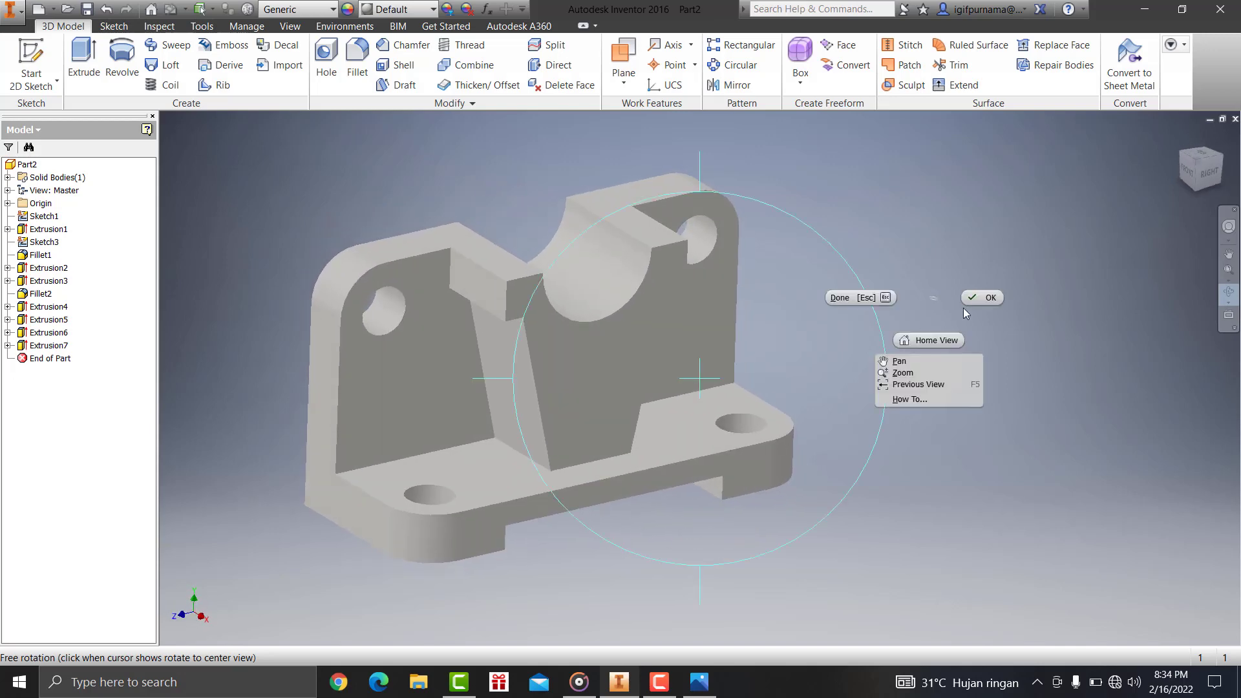
{"action": "left_click", "coordinate": [980, 298]}
{"action": "left_click", "coordinate": [700, 682]}
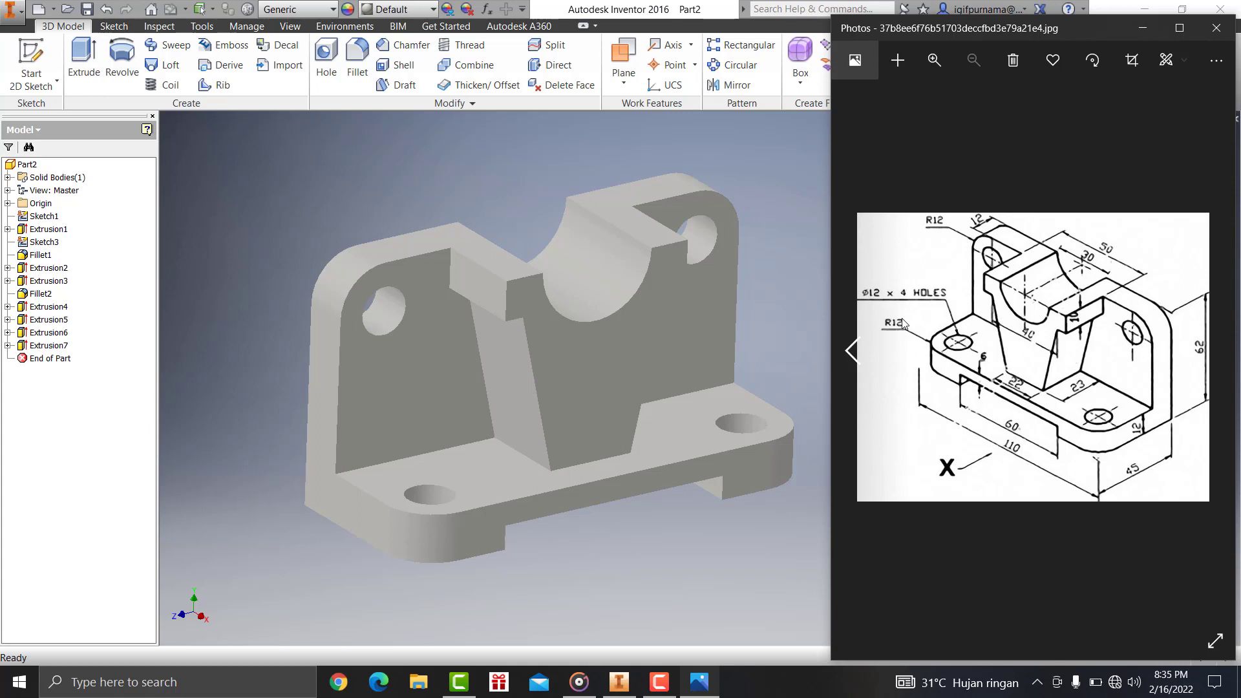
{"action": "left_click", "coordinate": [411, 7]}
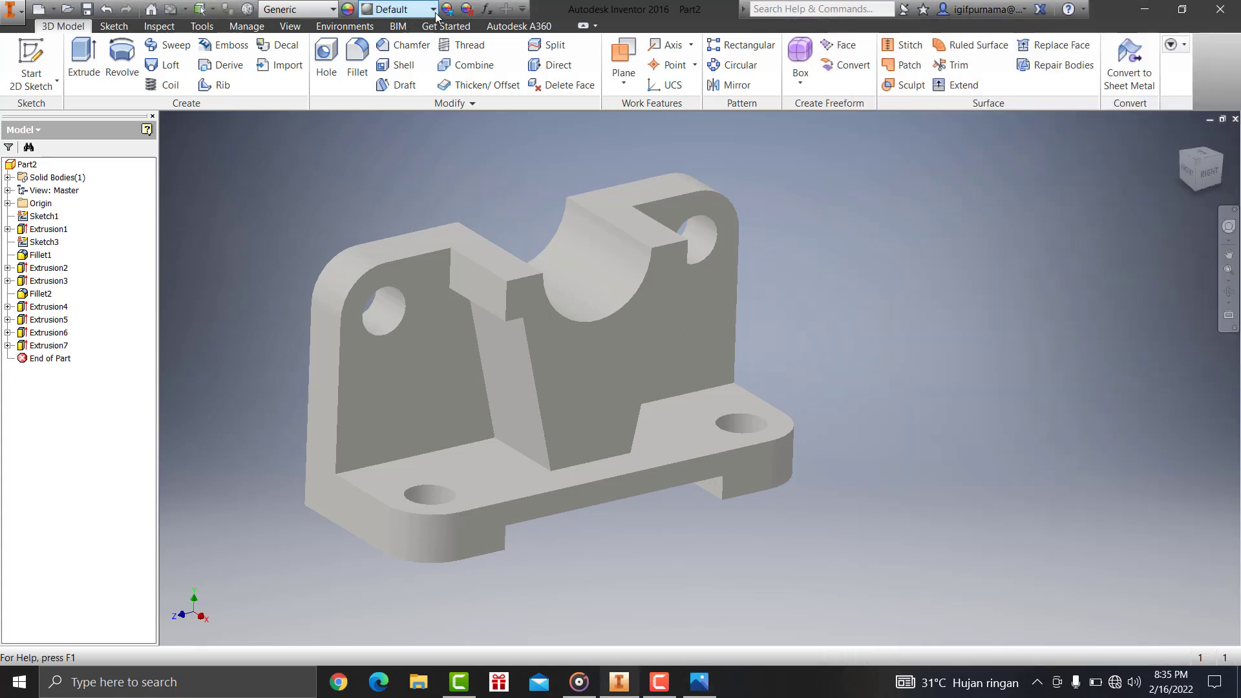
Browse the appearance list without choosing a material
{"action": "left_click", "coordinate": [432, 10]}
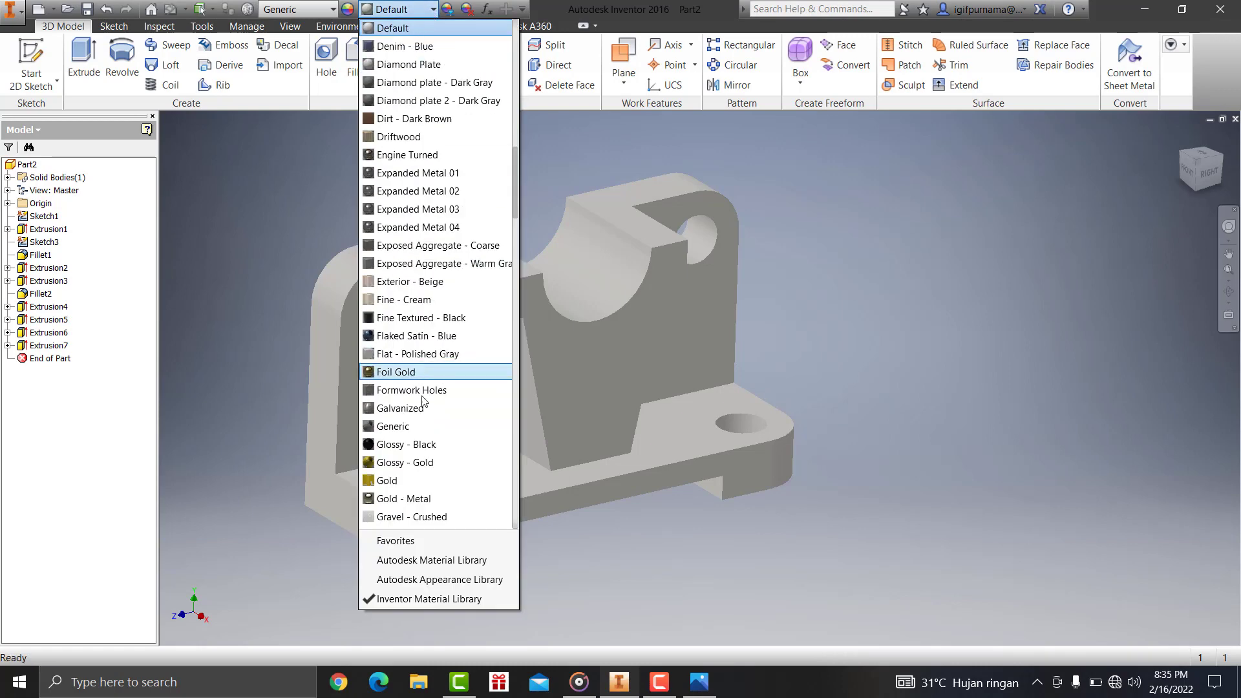
{"action": "left_click", "coordinate": [520, 180]}
{"action": "left_click", "coordinate": [433, 9]}
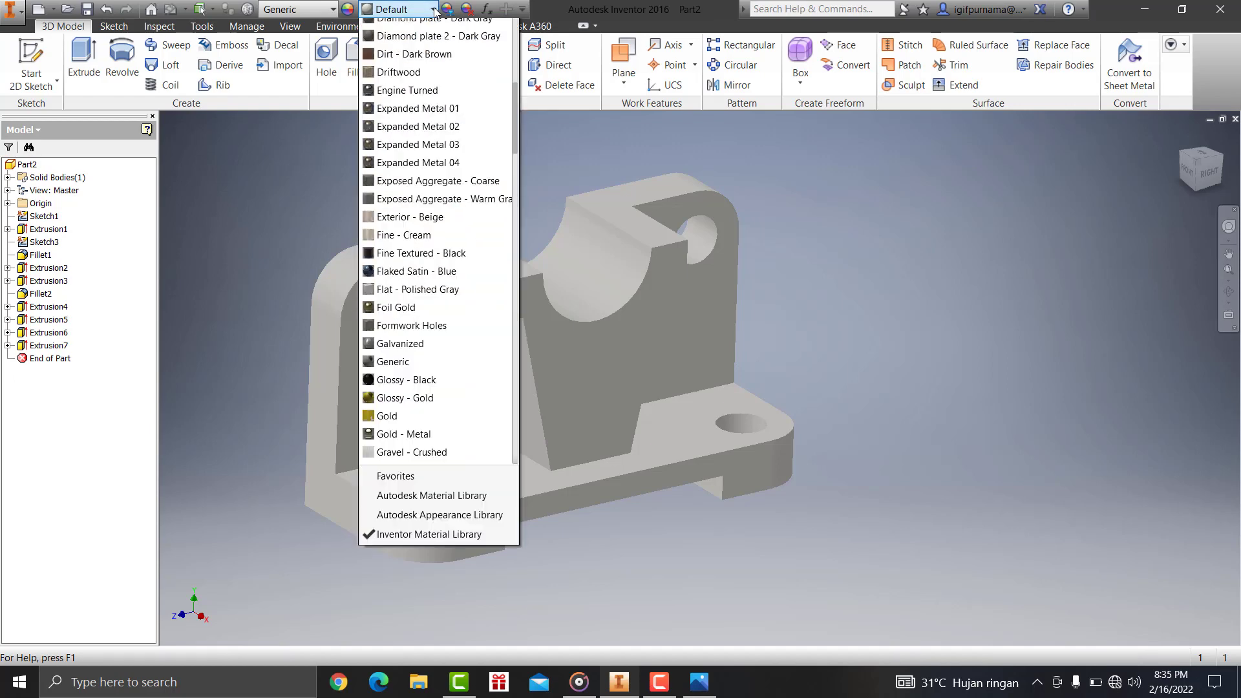
{"action": "left_click_drag", "start_coordinate": [516, 156], "coordinate": [512, 239]}
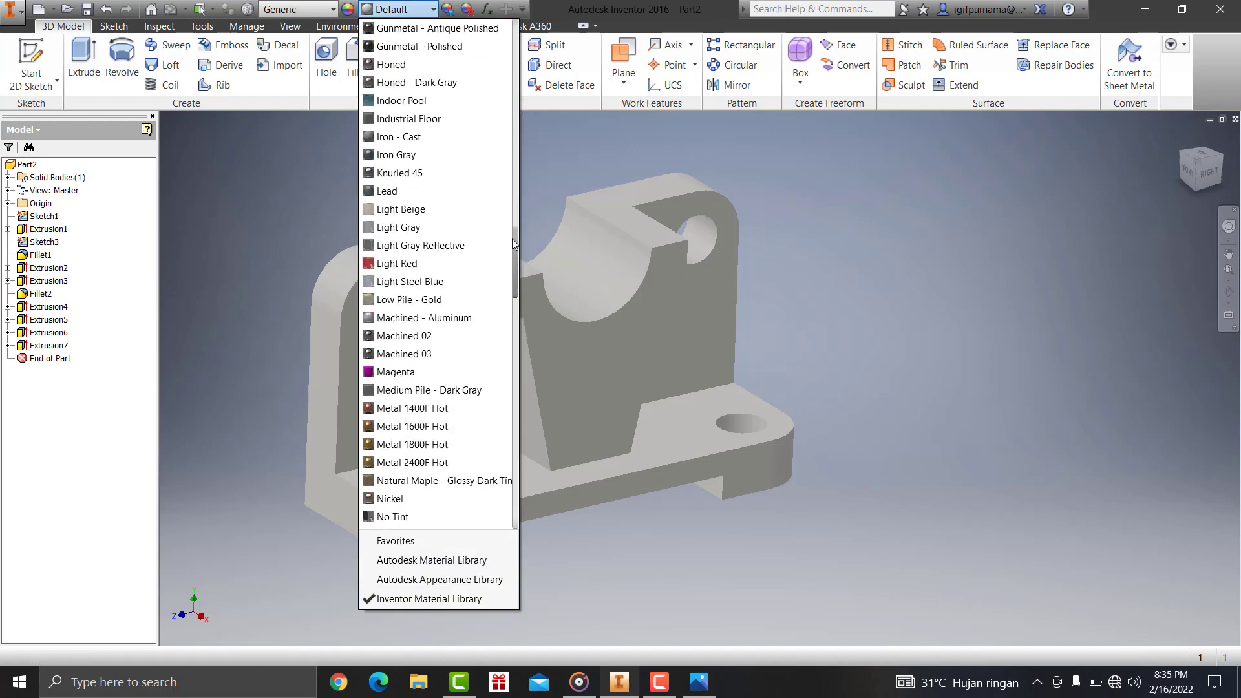
{"action": "mouse_move", "coordinate": [512, 239]}
{"action": "left_mouse_down"}
{"action": "mouse_move", "coordinate": [510, 378]}
{"action": "mouse_move", "coordinate": [511, 29]}
{"action": "left_mouse_up"}
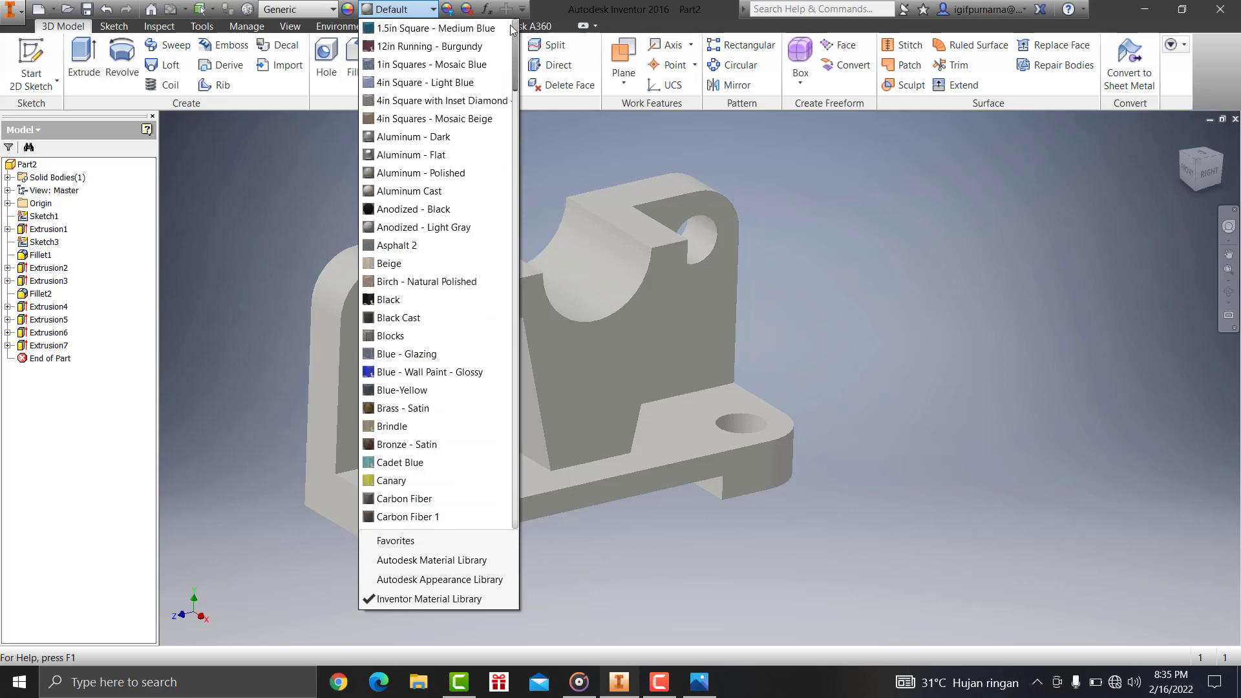
{"action": "key", "text": "Escape"}
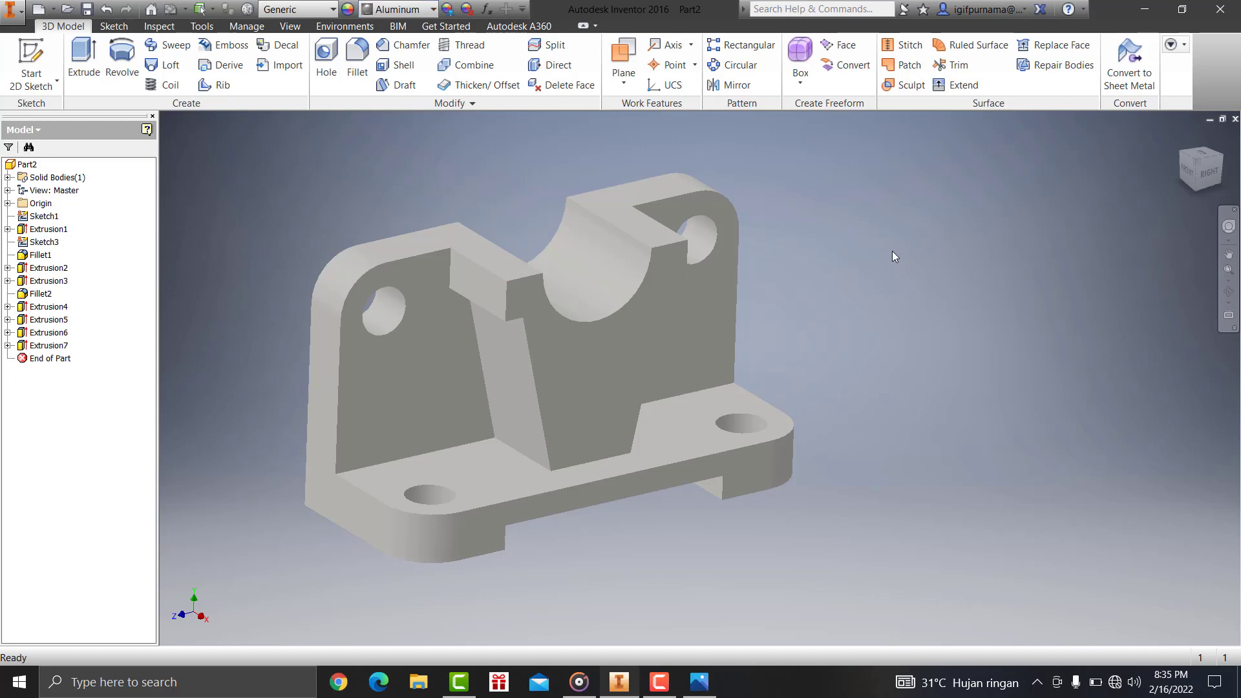
Apply the Aluminum - Flat appearance and bring up the reference drawing to compare
{"action": "left_click", "coordinate": [417, 9]}
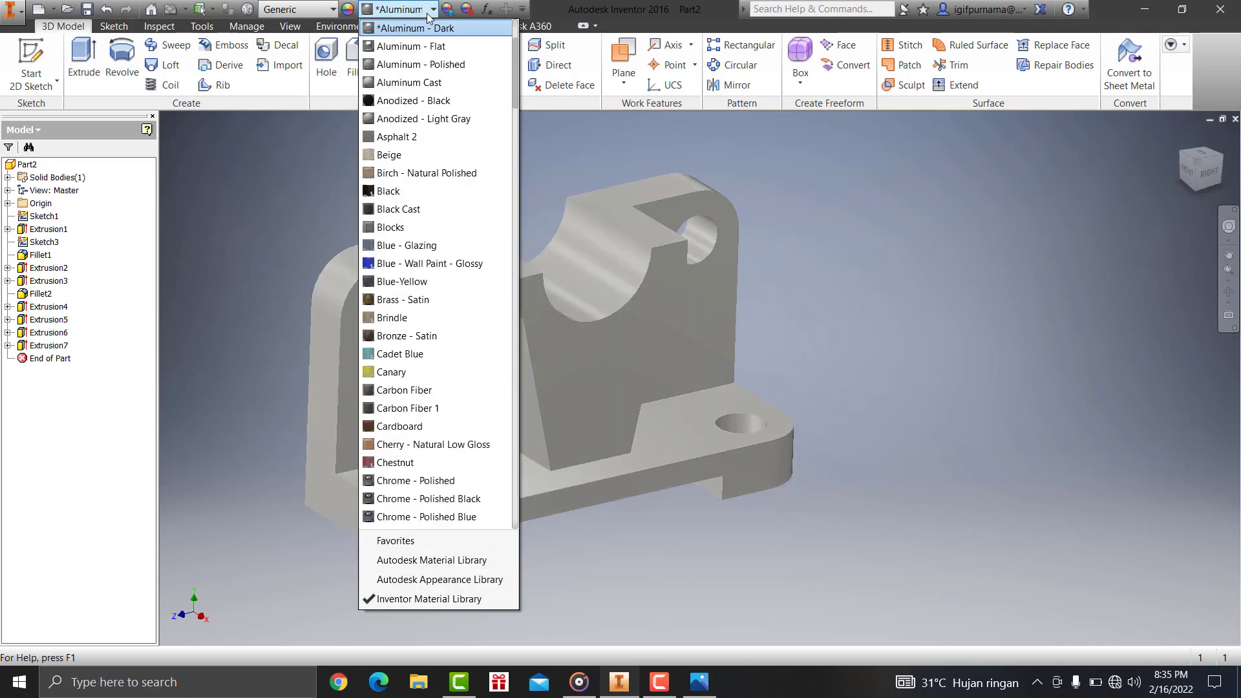
{"action": "left_click", "coordinate": [417, 47]}
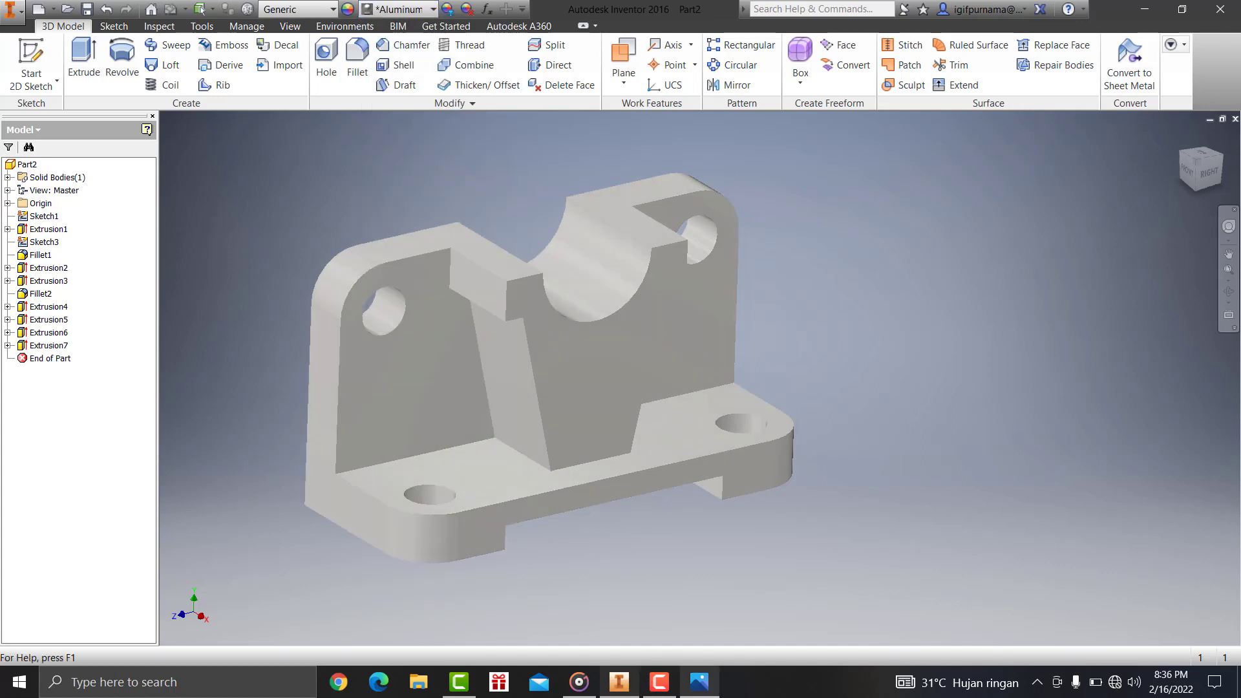
{"action": "left_click", "coordinate": [699, 682]}
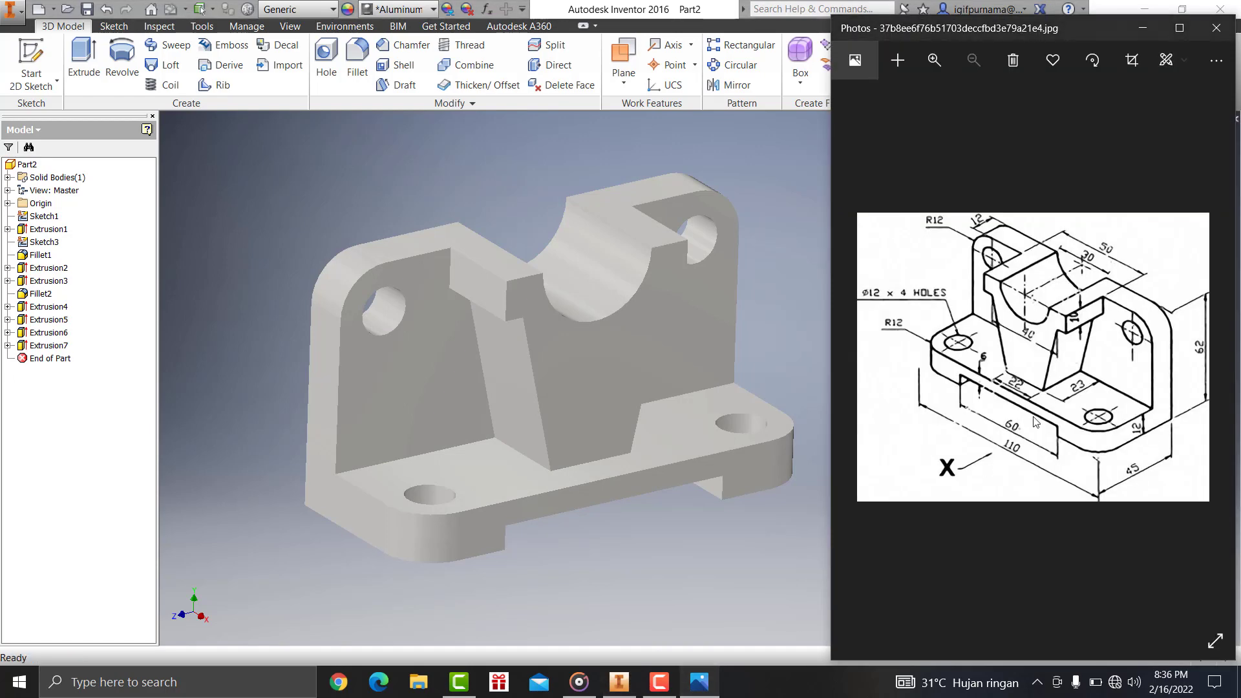